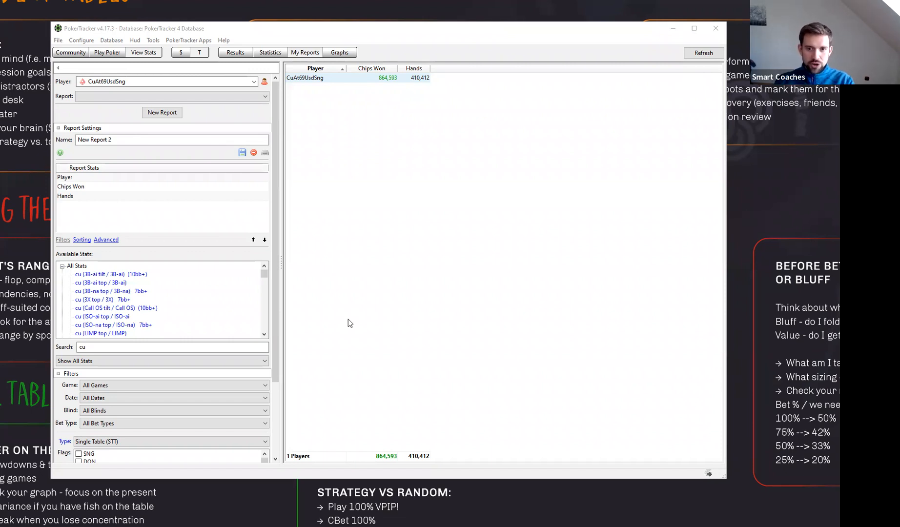
{"action": "mouse_move", "coordinate": [266, 271]}
{"action": "left_mouse_down"}
{"action": "mouse_move", "coordinate": [268, 326]}
{"action": "mouse_move", "coordinate": [268, 262]}
{"action": "left_mouse_up"}
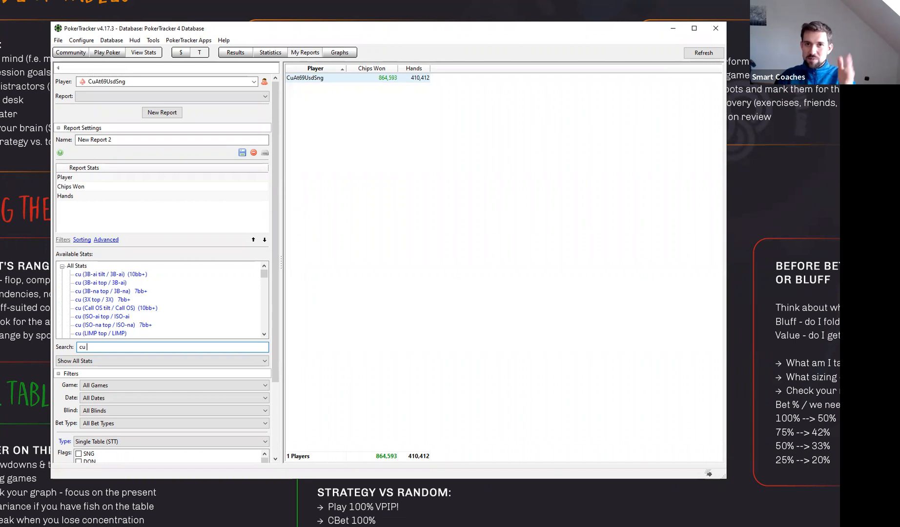
{"action": "left_click", "coordinate": [391, 299]}
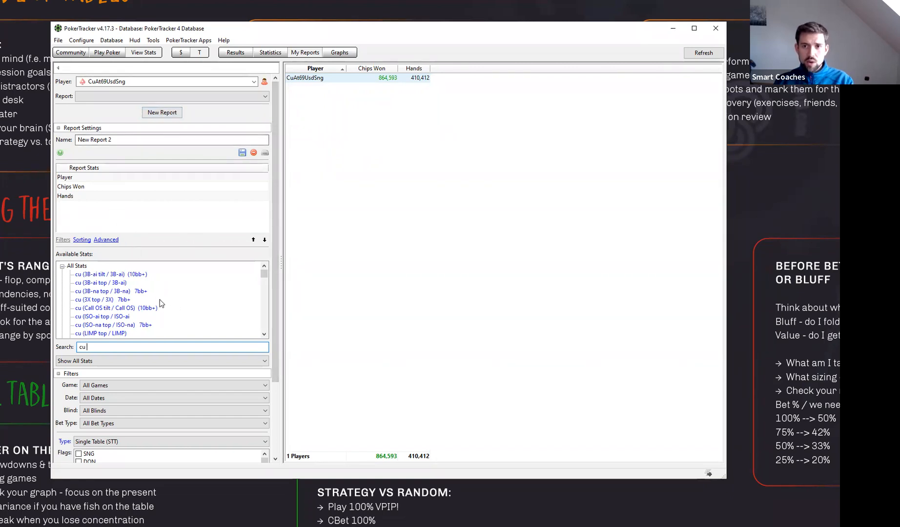
- Add the All-In Equity Adjusted BB/100 stat to the report and remove the Chips Won stat
{"action": "double_click", "coordinate": [108, 346]}
{"action": "type", "text": "adj"}
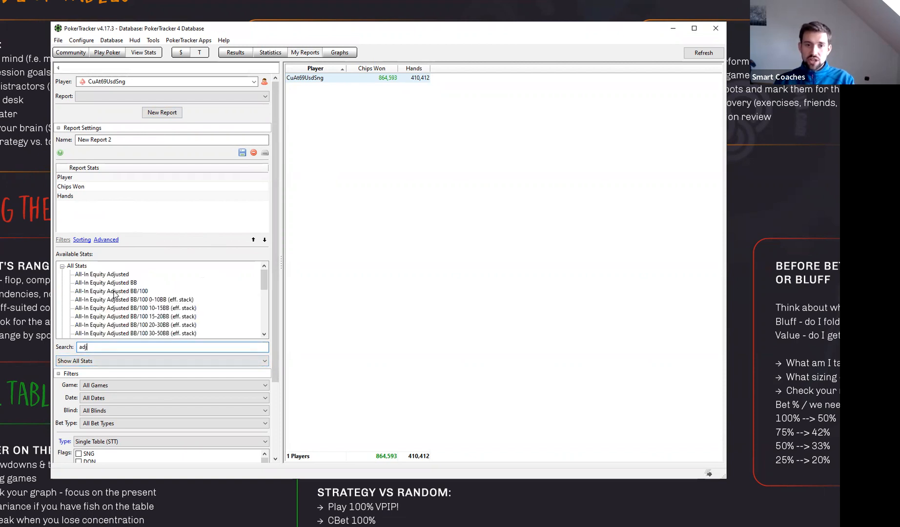
{"action": "double_click", "coordinate": [118, 291]}
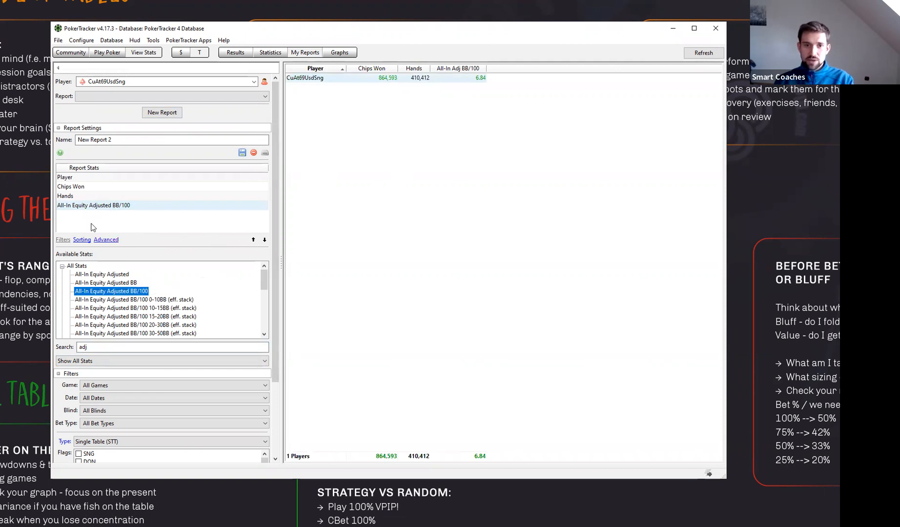
{"action": "double_click", "coordinate": [73, 186]}
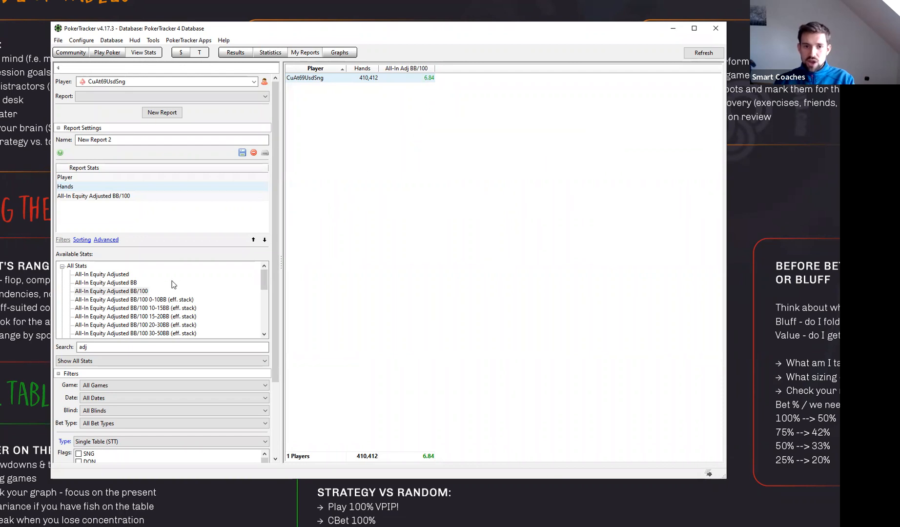
- Add the cu Position stat to the report ahead of All-In Equity Adjusted BB/100 and sort the results by position
{"action": "double_click", "coordinate": [83, 347]}
{"action": "type", "text": "cu"}
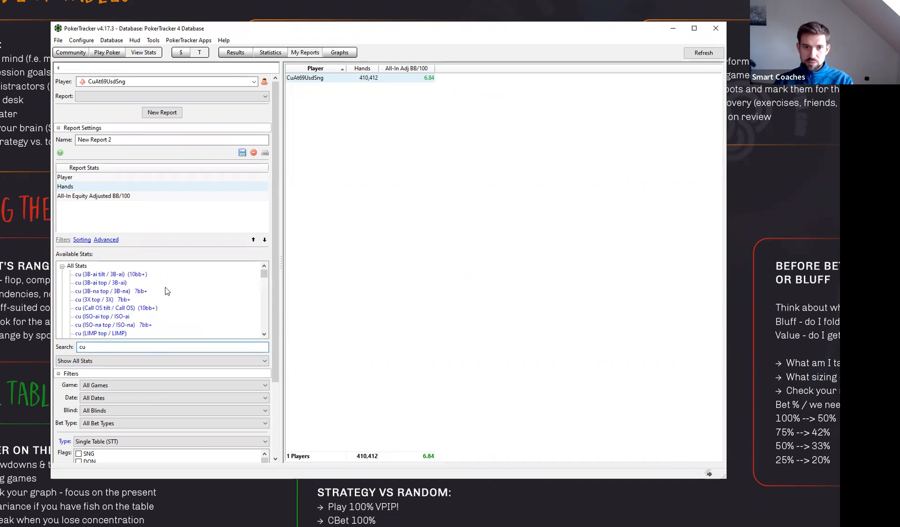
{"action": "scroll", "coordinate": [155, 292], "scroll_direction": "down", "scroll_amount": 3}
{"action": "scroll", "coordinate": [152, 292], "scroll_direction": "down", "scroll_amount": 3}
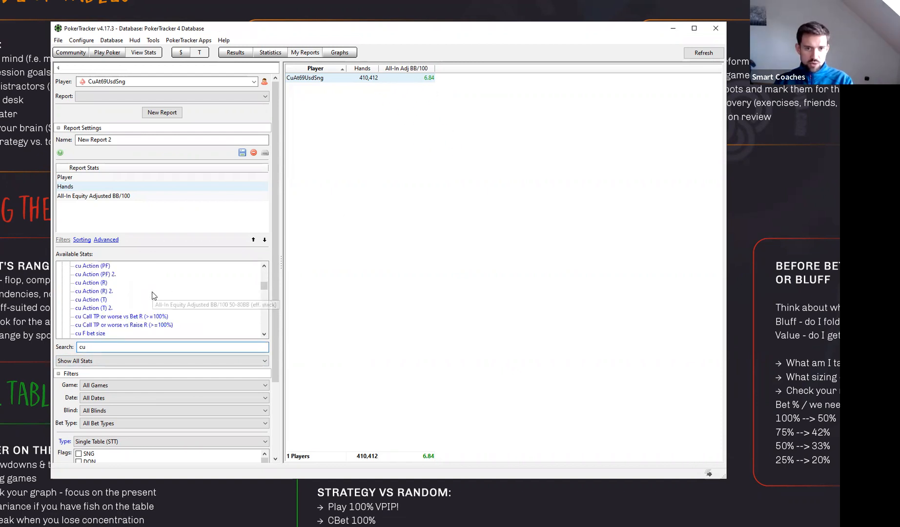
{"action": "scroll", "coordinate": [151, 284], "scroll_direction": "down", "scroll_amount": 3}
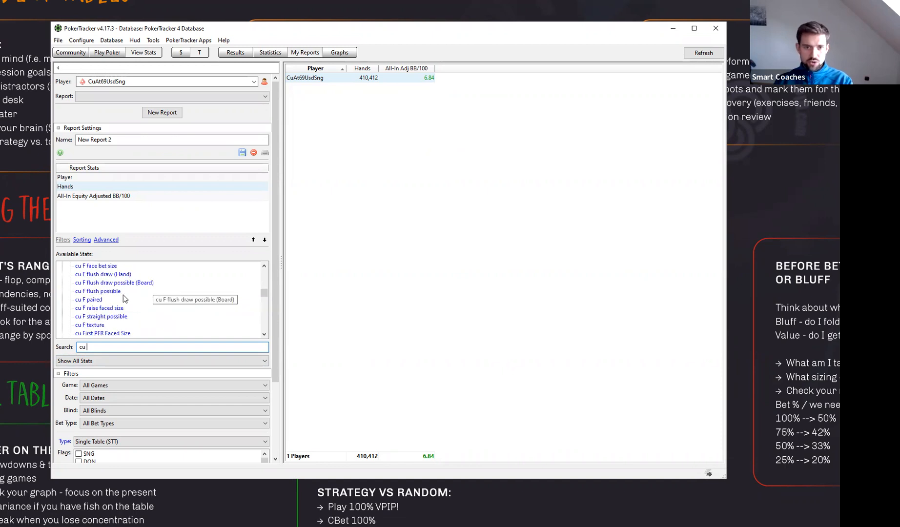
{"action": "scroll", "coordinate": [125, 305], "scroll_direction": "down", "scroll_amount": 6}
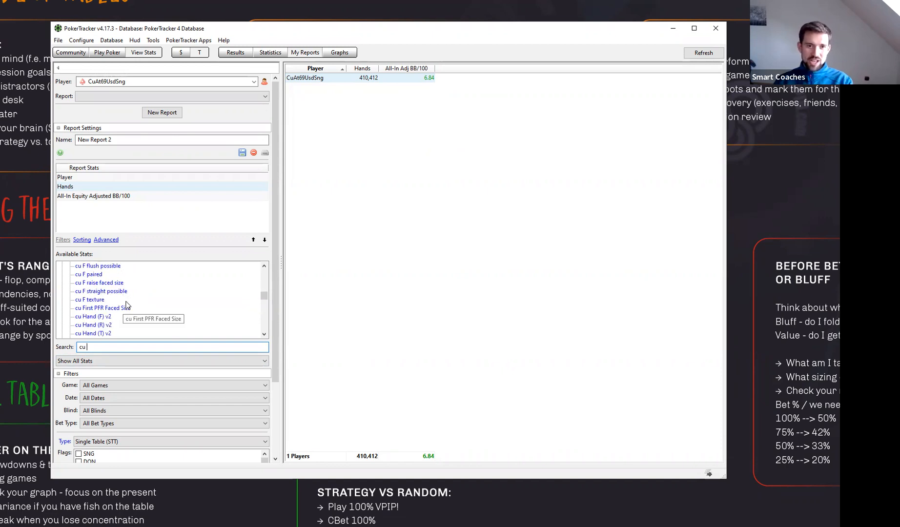
{"action": "scroll", "coordinate": [126, 306], "scroll_direction": "down", "scroll_amount": 6}
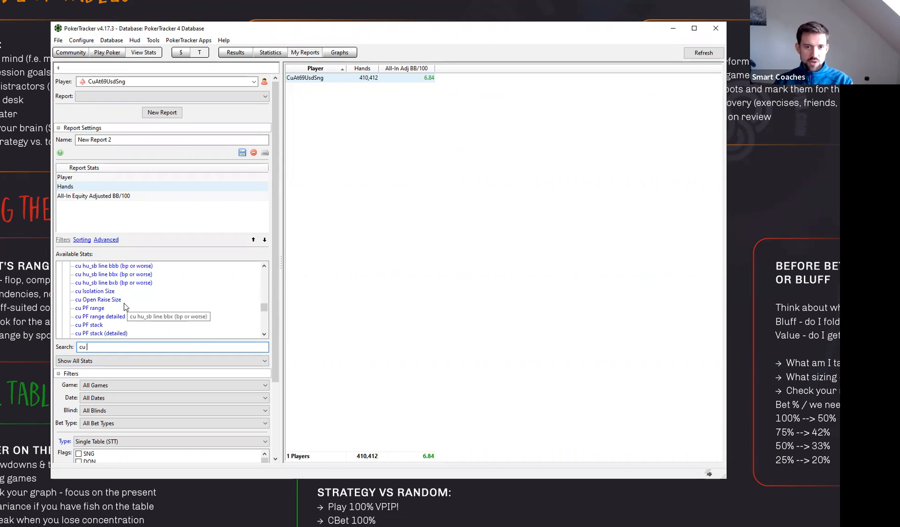
{"action": "double_click", "coordinate": [89, 291]}
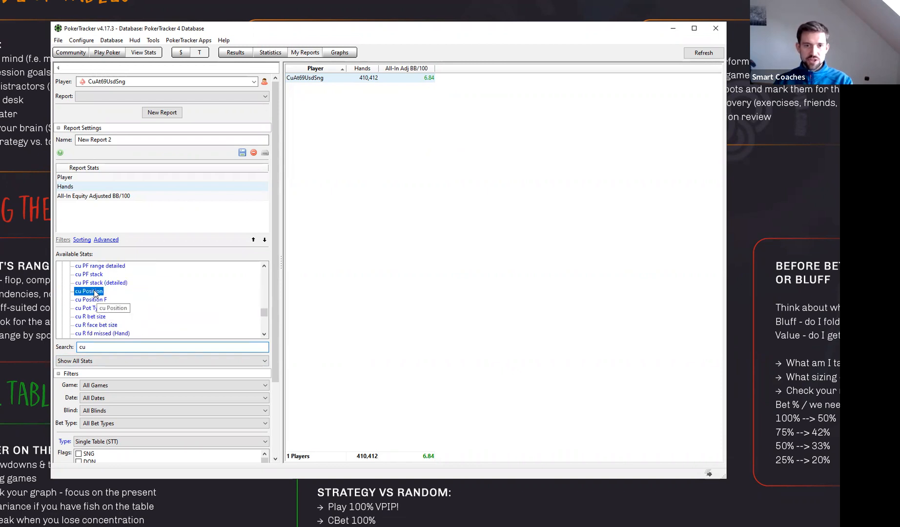
{"action": "left_click", "coordinate": [253, 239]}
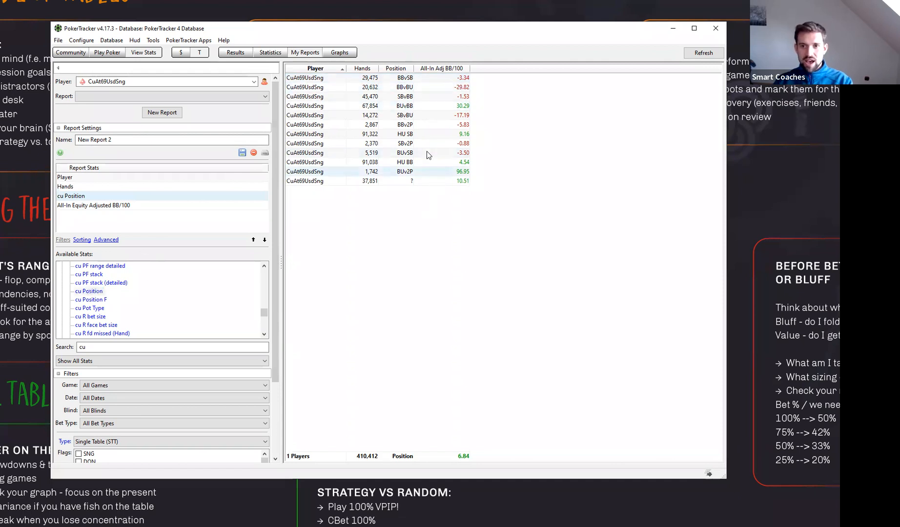
{"action": "left_click", "coordinate": [399, 68]}
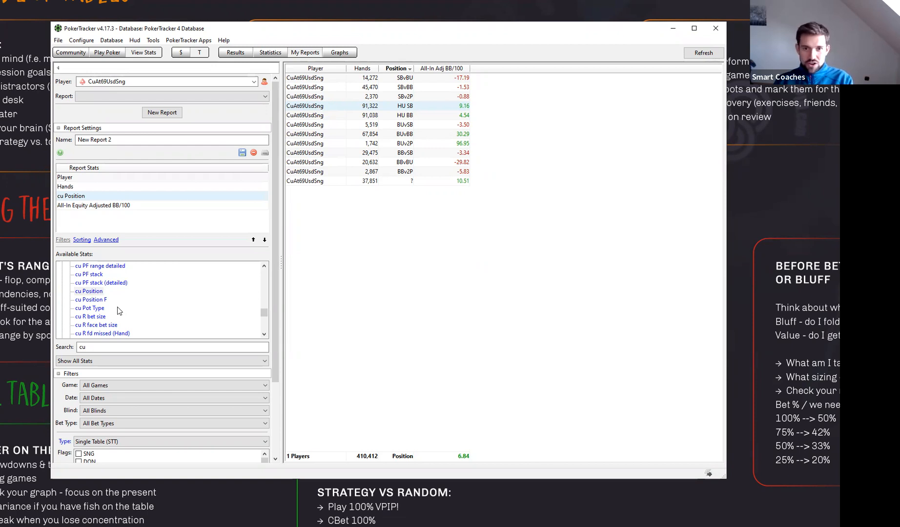
- Add the stats cu Action (PF), (PF) 2., (F), (F) 2., (T), (T) 2. and (R) to the report, declining the break reminder
{"action": "scroll", "coordinate": [117, 311], "scroll_direction": "up", "scroll_amount": 6}
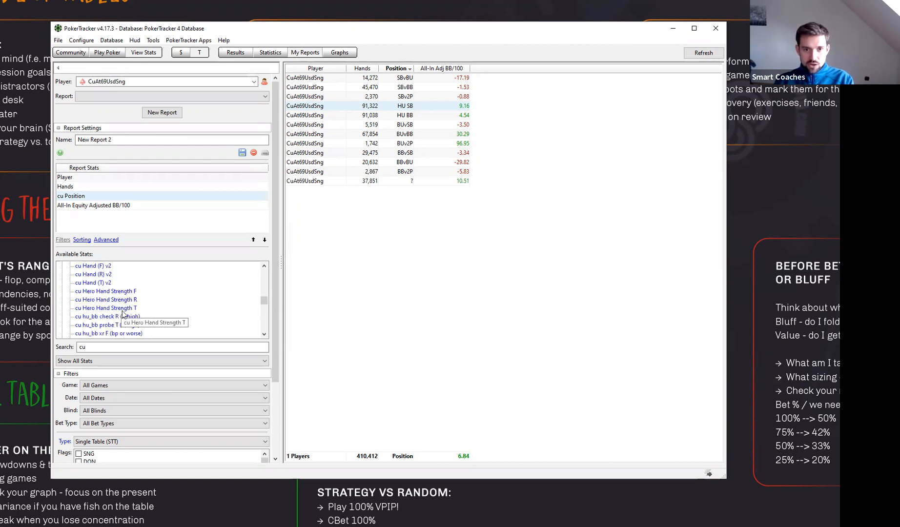
{"action": "scroll", "coordinate": [122, 307], "scroll_direction": "up", "scroll_amount": 3}
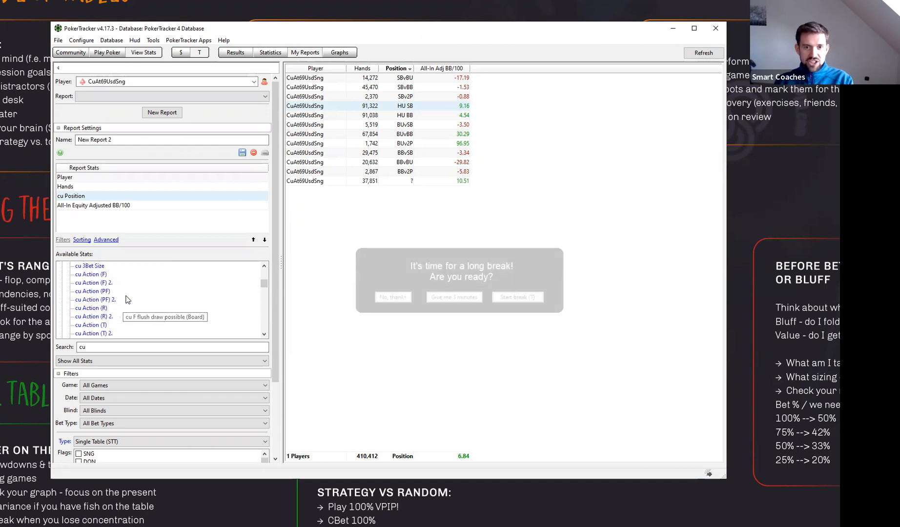
{"action": "left_click", "coordinate": [392, 297]}
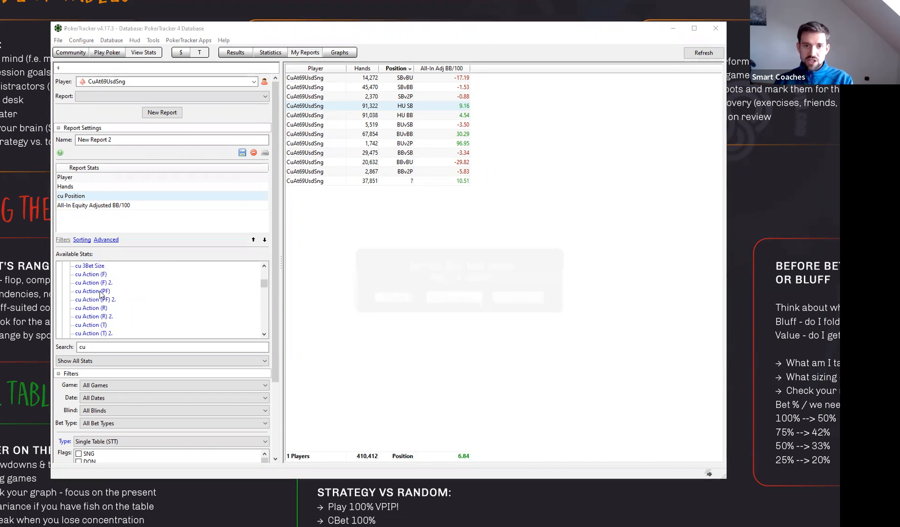
{"action": "double_click", "coordinate": [92, 291]}
{"action": "double_click", "coordinate": [95, 299]}
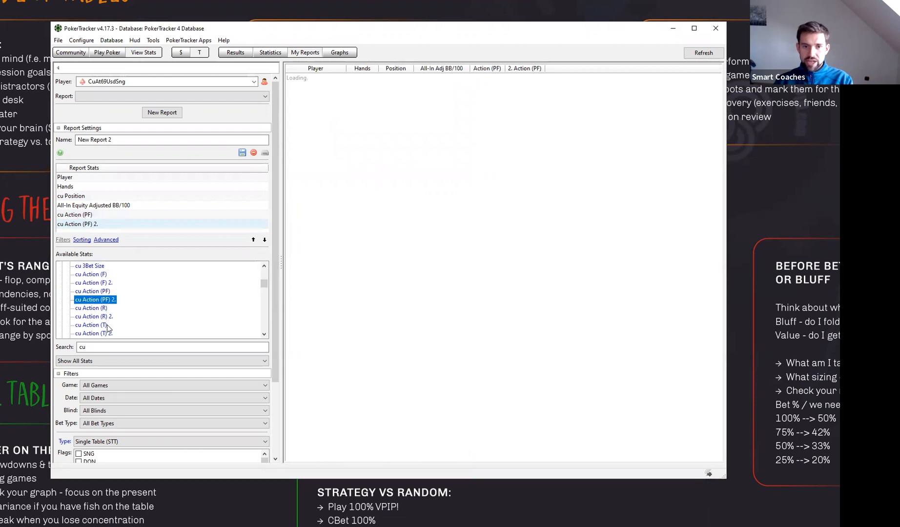
{"action": "double_click", "coordinate": [95, 274]}
{"action": "double_click", "coordinate": [94, 283]}
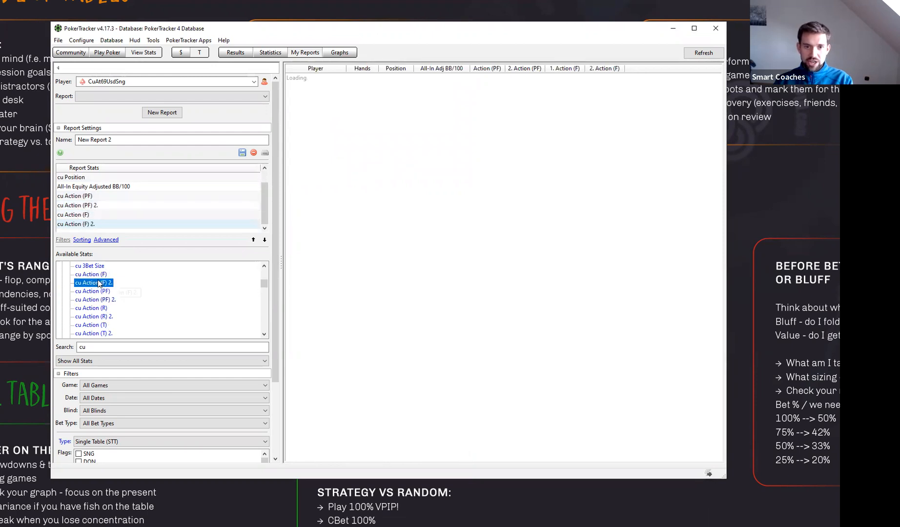
{"action": "left_click", "coordinate": [102, 325]}
{"action": "double_click", "coordinate": [102, 325]}
{"action": "double_click", "coordinate": [95, 334]}
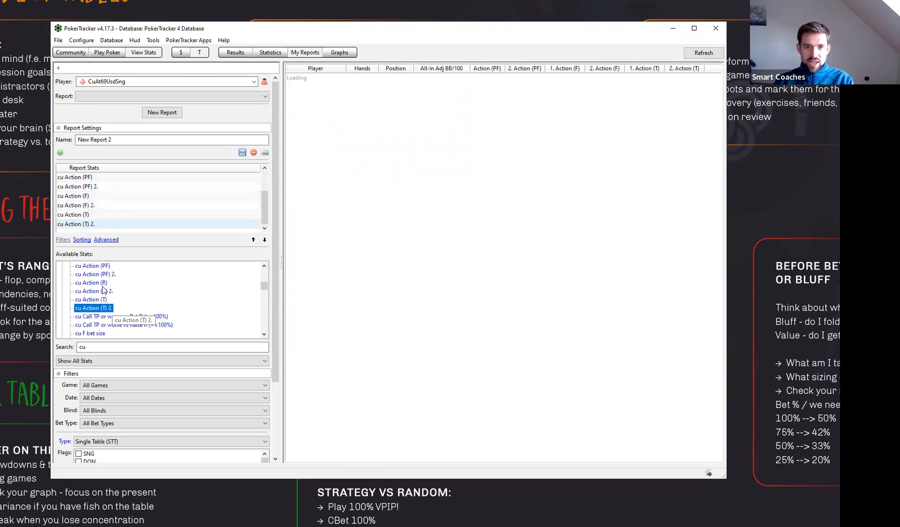
{"action": "double_click", "coordinate": [113, 306]}
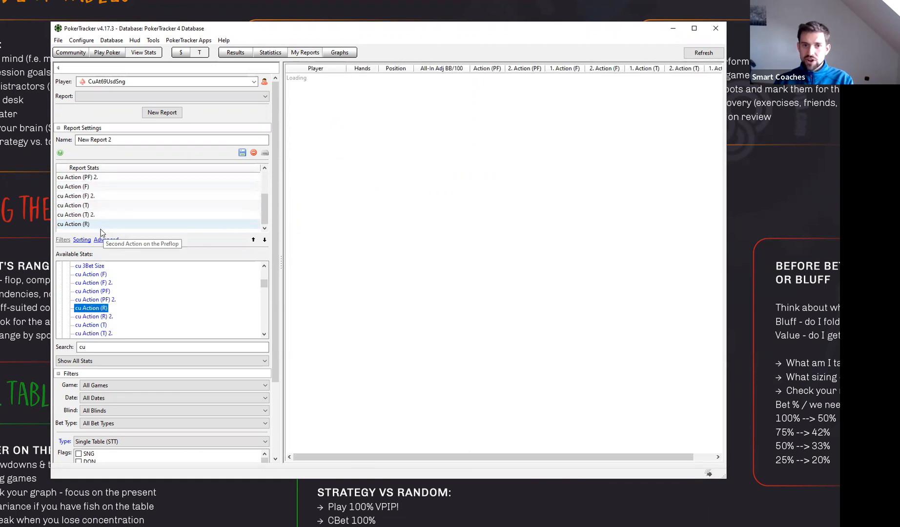
- Move All-In Equity Adjusted BB/100 to the end of the report stats and widen the window to fit all columns
{"action": "scroll", "coordinate": [143, 215], "scroll_direction": "up", "scroll_amount": 3}
{"action": "left_click", "coordinate": [117, 206]}
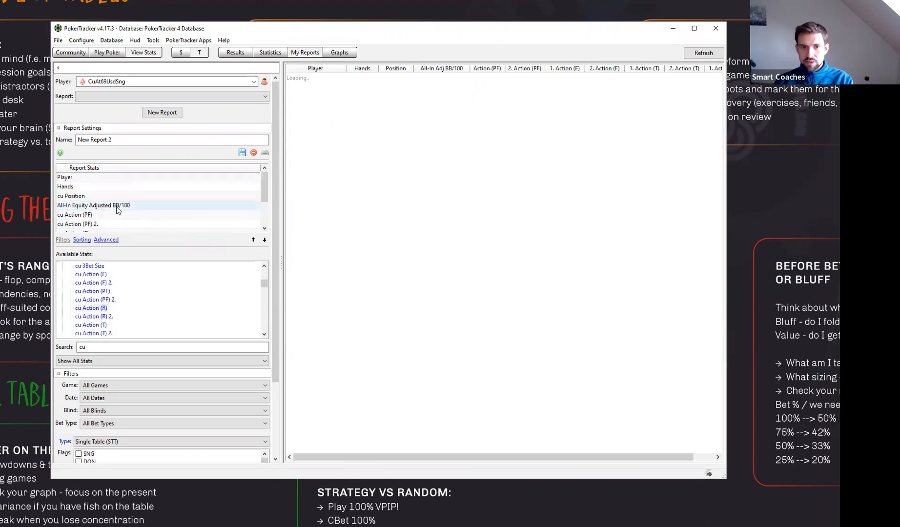
{"action": "left_click", "coordinate": [264, 240]}
{"action": "left_click", "coordinate": [264, 239]}
{"action": "left_click", "coordinate": [264, 240]}
{"action": "left_click", "coordinate": [264, 239]}
{"action": "left_click", "coordinate": [264, 240]}
{"action": "left_click", "coordinate": [264, 239]}
{"action": "left_click", "coordinate": [264, 239]}
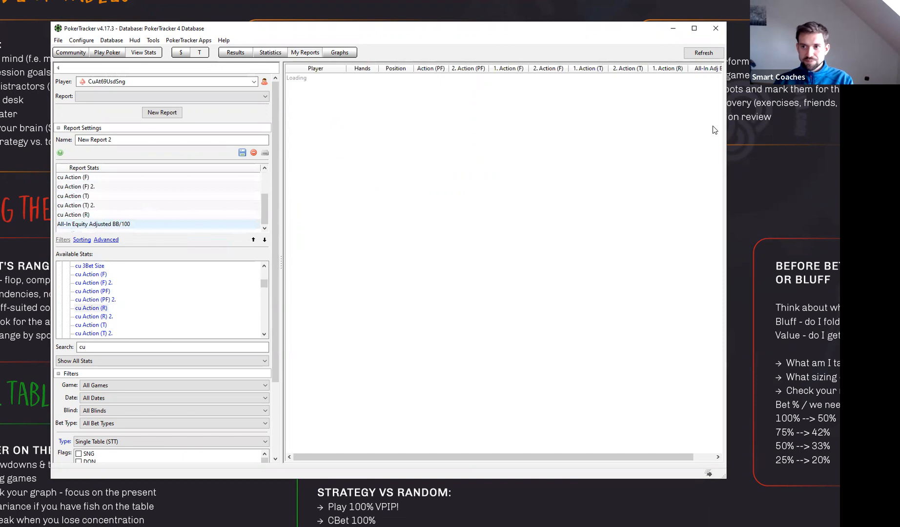
{"action": "left_click_drag", "start_coordinate": [727, 118], "coordinate": [818, 118]}
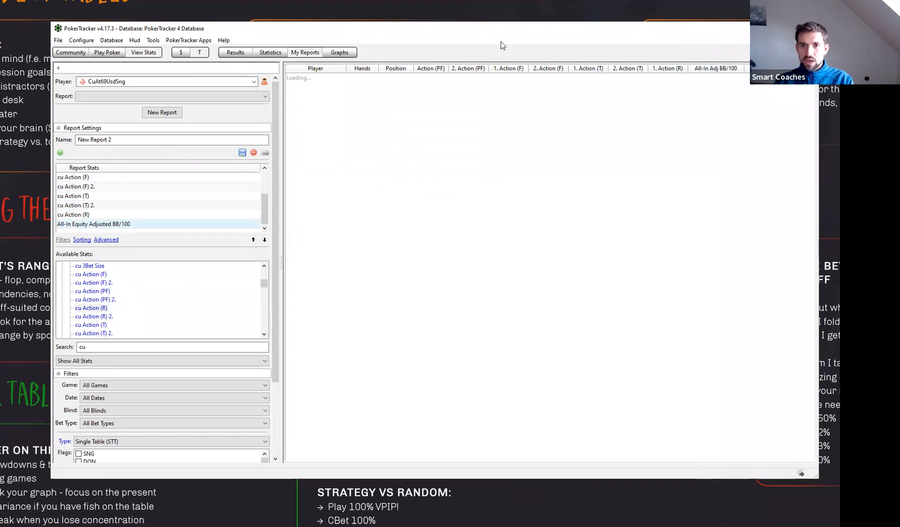
{"action": "left_click_drag", "start_coordinate": [472, 29], "coordinate": [449, 25]}
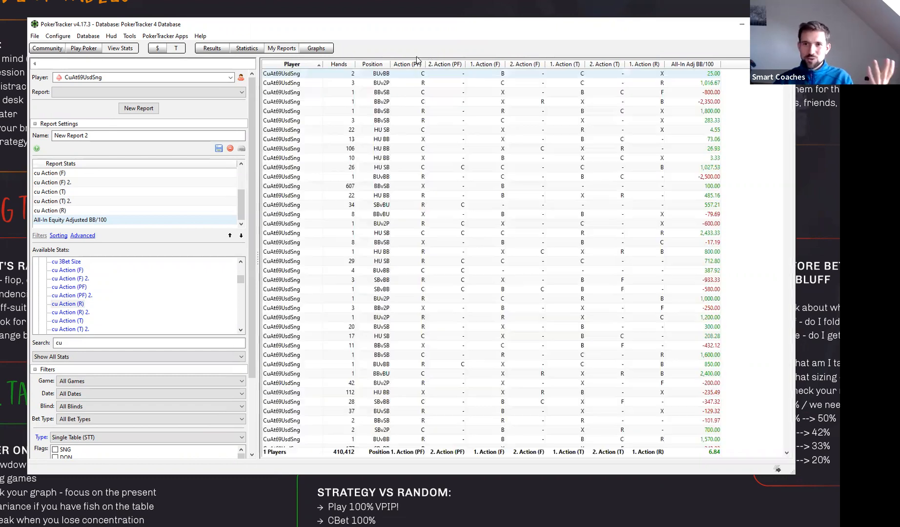
- Sort the report by first preflop action, and by number of hands instead
{"action": "left_click", "coordinate": [412, 64]}
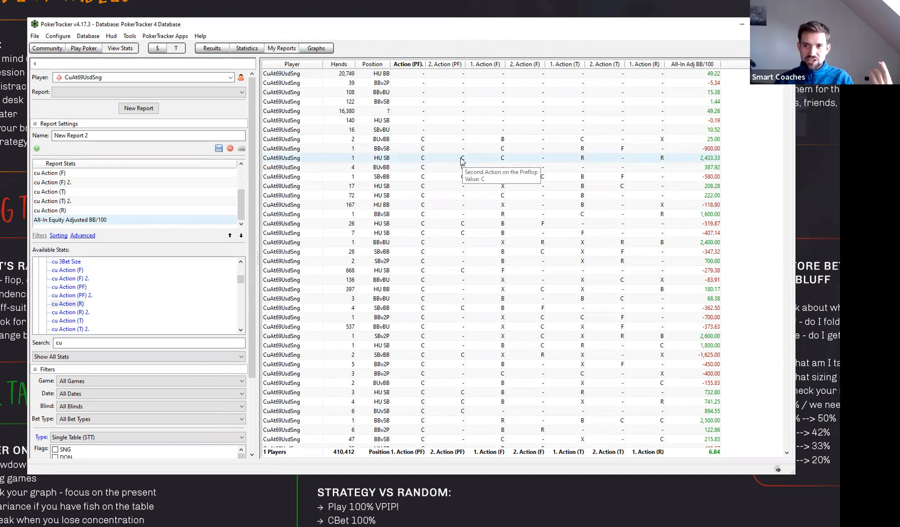
{"action": "left_click", "coordinate": [346, 65]}
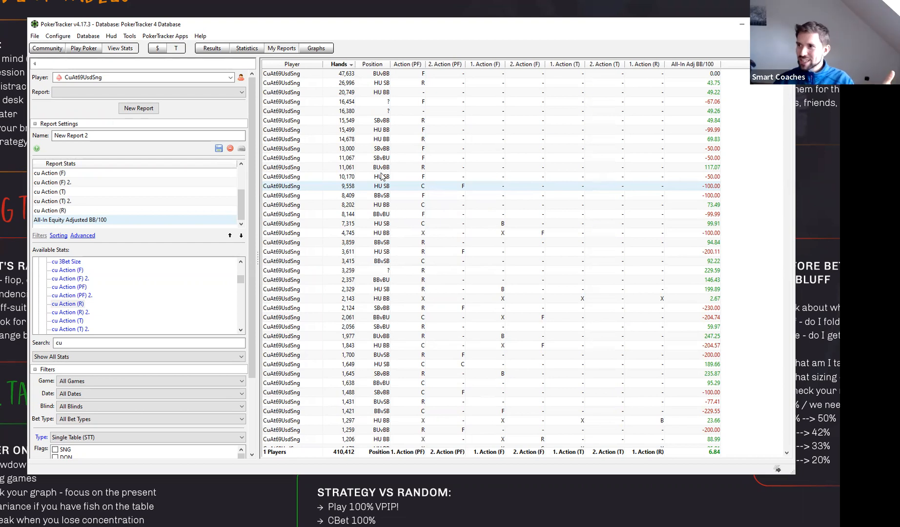
- Sort the report by Position, adding the preflop, flop, turn and river action columns in order as further sort levels
{"action": "left_click", "coordinate": [373, 65]}
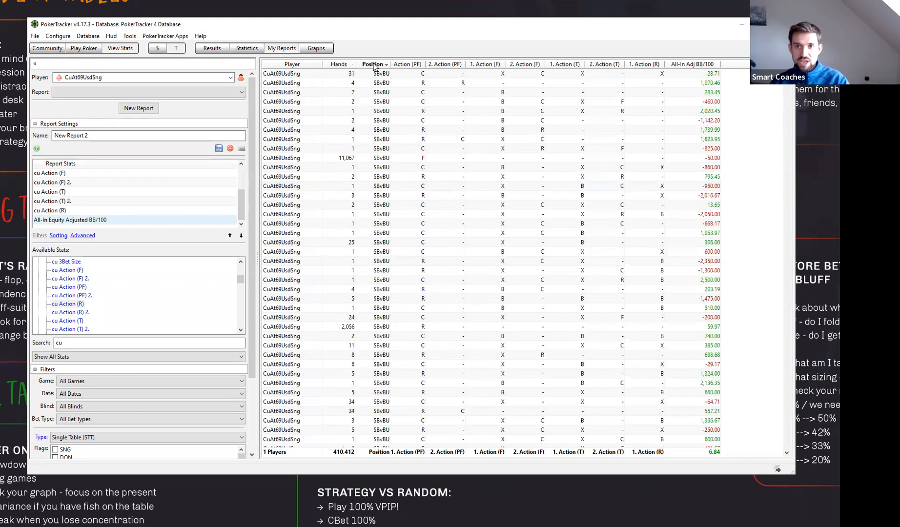
{"action": "left_click", "coordinate": [382, 66]}
{"action": "left_click", "coordinate": [376, 67]}
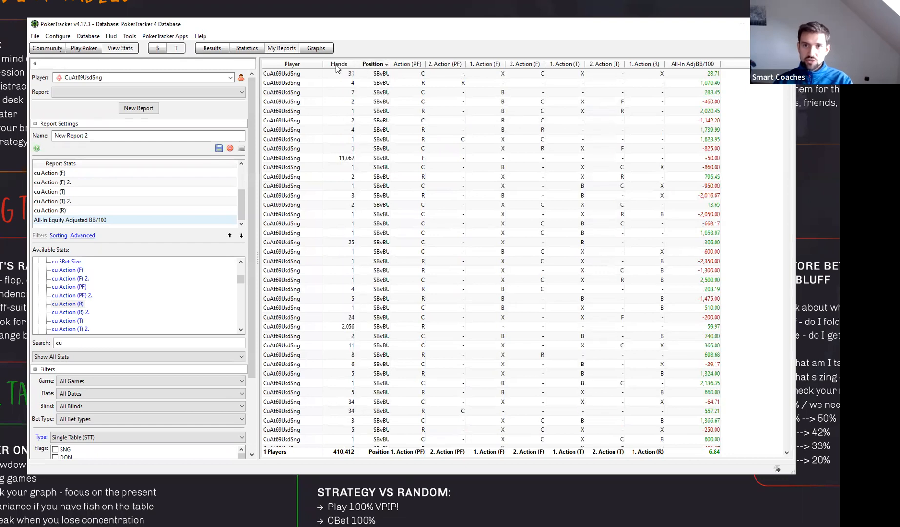
{"action": "left_click", "coordinate": [415, 64], "text": "shift"}
{"action": "left_click", "coordinate": [439, 64], "text": "shift"}
{"action": "left_click", "coordinate": [483, 64], "text": "shift"}
{"action": "left_click", "coordinate": [525, 65], "text": "shift"}
{"action": "left_click", "coordinate": [566, 64], "text": "shift"}
{"action": "left_click", "coordinate": [605, 64], "text": "shift"}
{"action": "left_click", "coordinate": [644, 64], "text": "shift"}
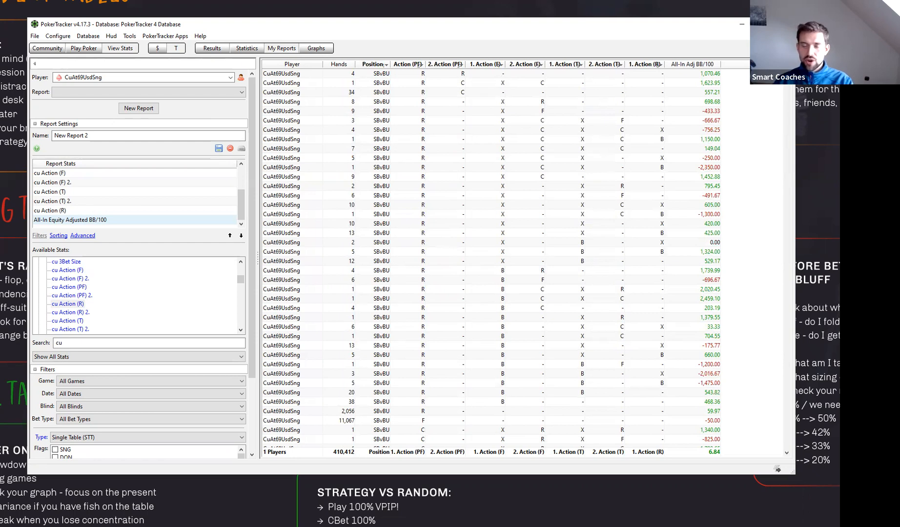
- Examine the HU BB lines with a preflop check, comparing their action sequences, hands and all-in adjusted BB/100
{"action": "left_click_drag", "start_coordinate": [791, 113], "coordinate": [794, 212]}
{"action": "left_click", "coordinate": [794, 215]}
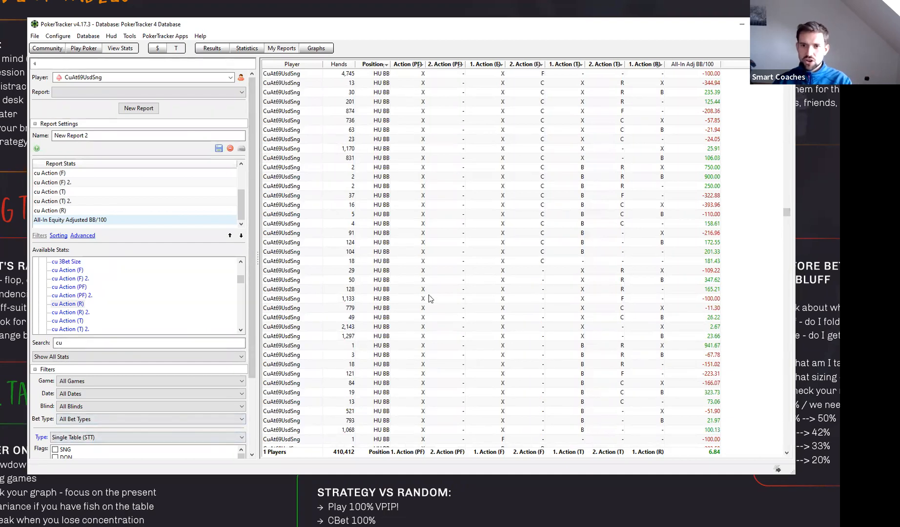
{"action": "scroll", "coordinate": [786, 217], "scroll_direction": "up", "scroll_amount": 4}
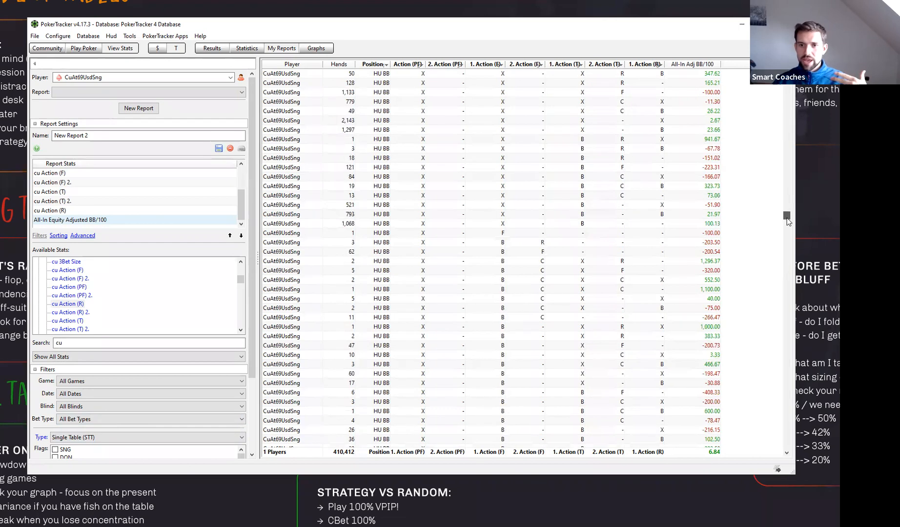
{"action": "scroll", "coordinate": [790, 217], "scroll_direction": "down", "scroll_amount": 5}
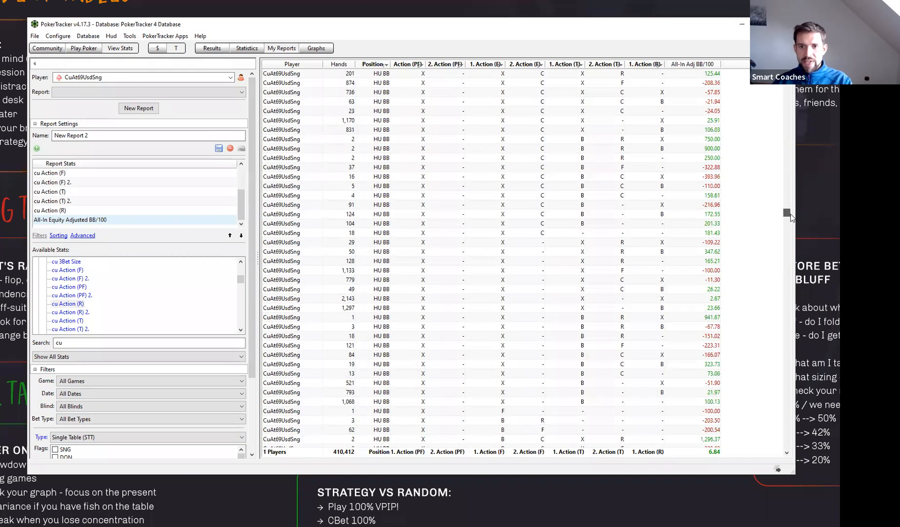
{"action": "scroll", "coordinate": [791, 217], "scroll_direction": "up", "scroll_amount": 8}
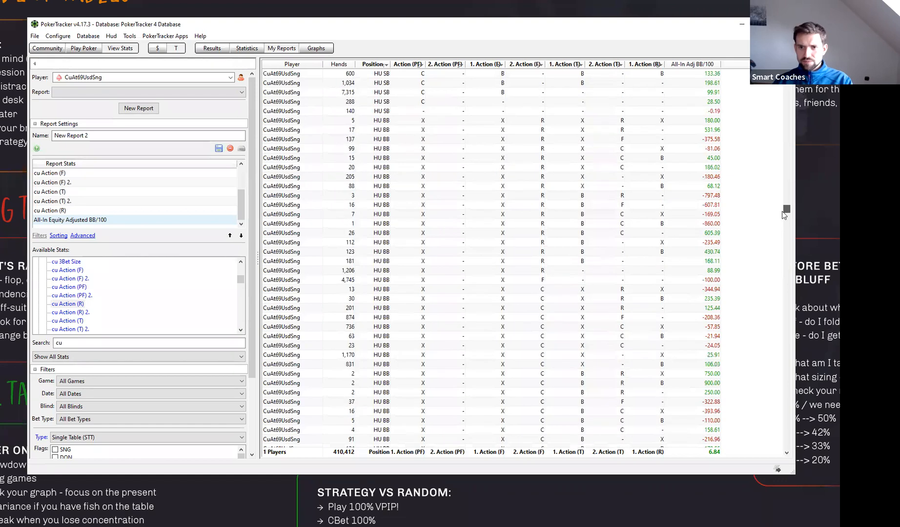
{"action": "left_click", "coordinate": [424, 151]}
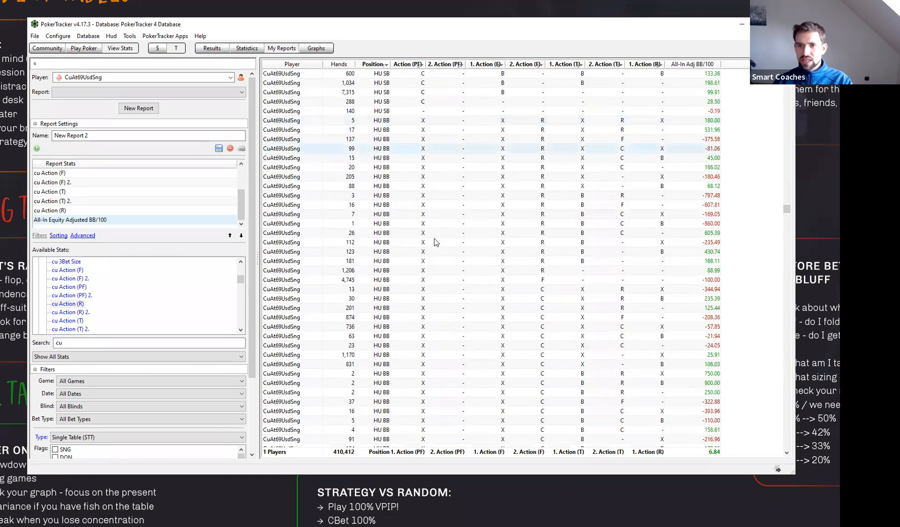
{"action": "left_click", "coordinate": [436, 242]}
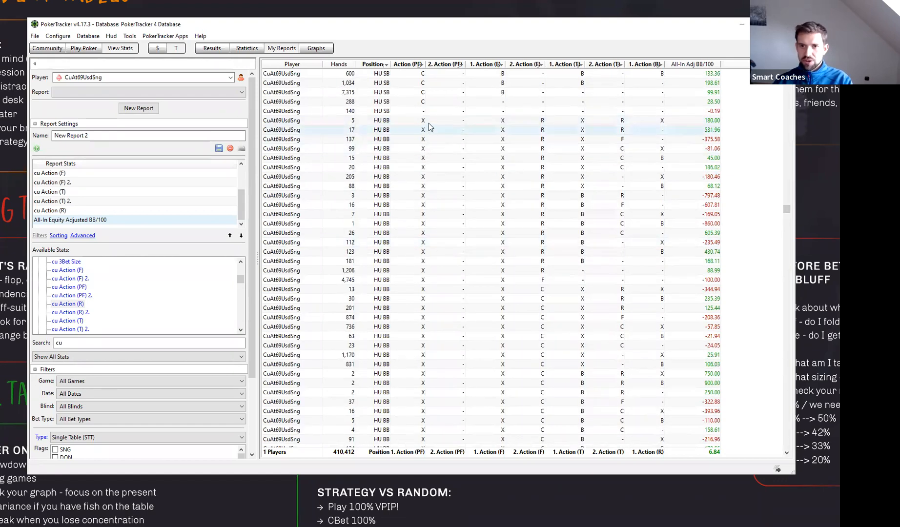
- Compare all-in adjusted BB/100 for the HU BB flop check-call, turn check lines with a river check versus a river bet
{"action": "left_click", "coordinate": [423, 215]}
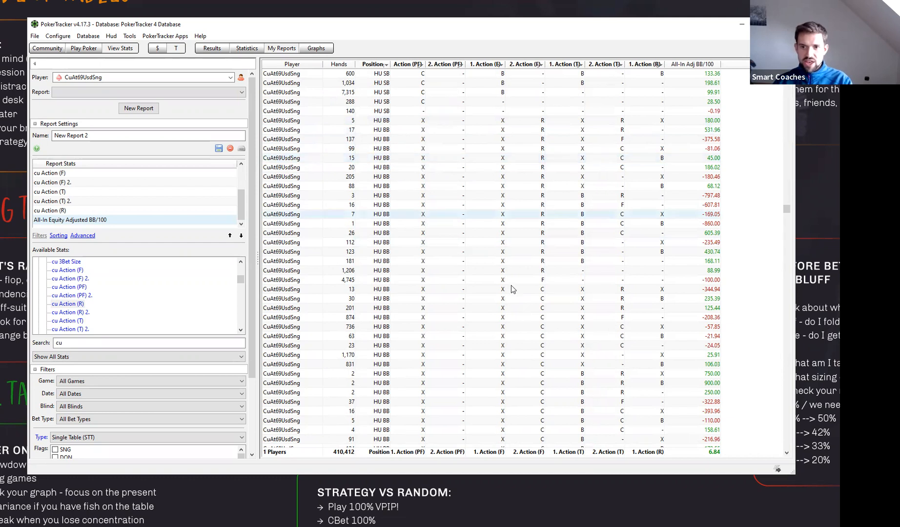
{"action": "left_click", "coordinate": [509, 289]}
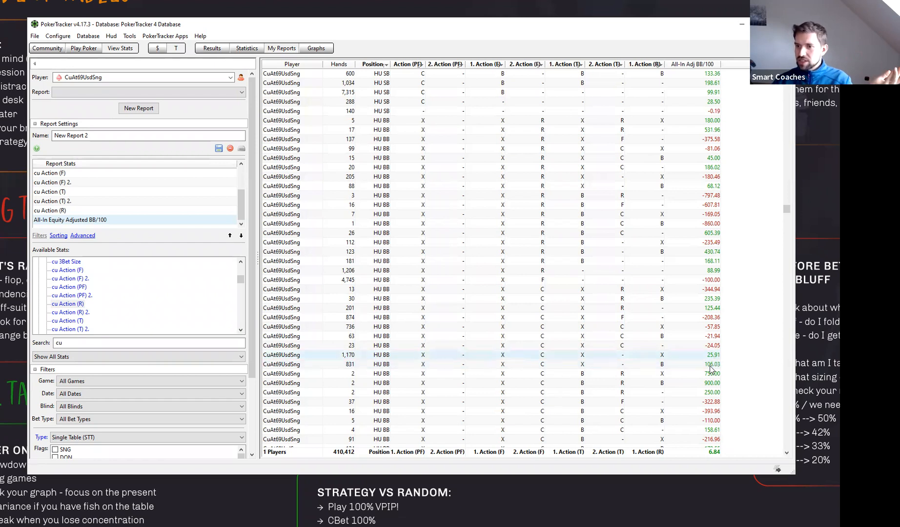
{"action": "mouse_move", "coordinate": [712, 364]}
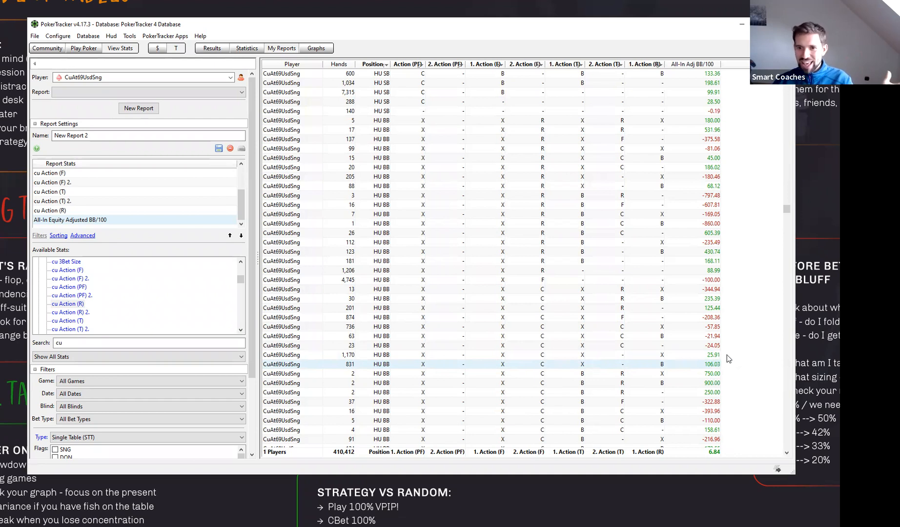
- Add the cu Hand (R) v2 stat to the report before All-In Equity Adjusted BB/100, and reposition and widen the window to fit all columns
{"action": "scroll", "coordinate": [147, 303], "scroll_direction": "down", "scroll_amount": 4}
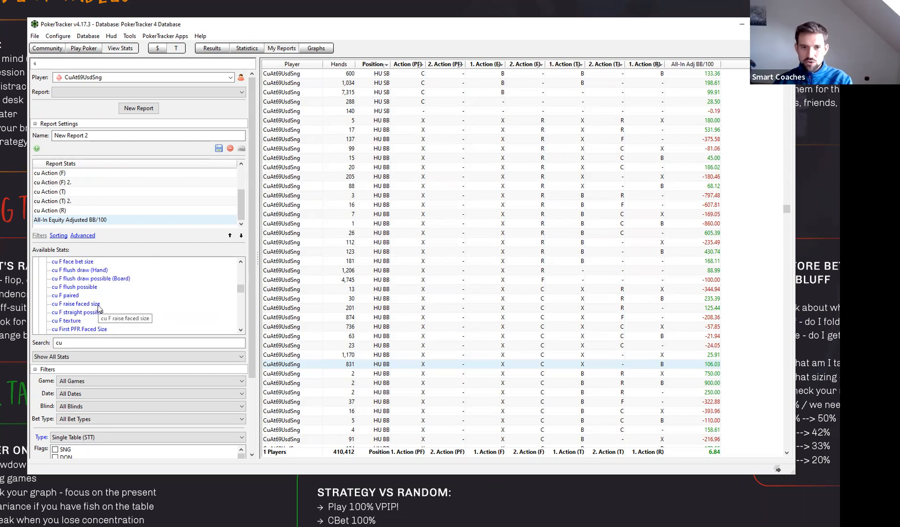
{"action": "scroll", "coordinate": [105, 309], "scroll_direction": "down", "scroll_amount": 1}
{"action": "scroll", "coordinate": [105, 309], "scroll_direction": "down", "scroll_amount": 1}
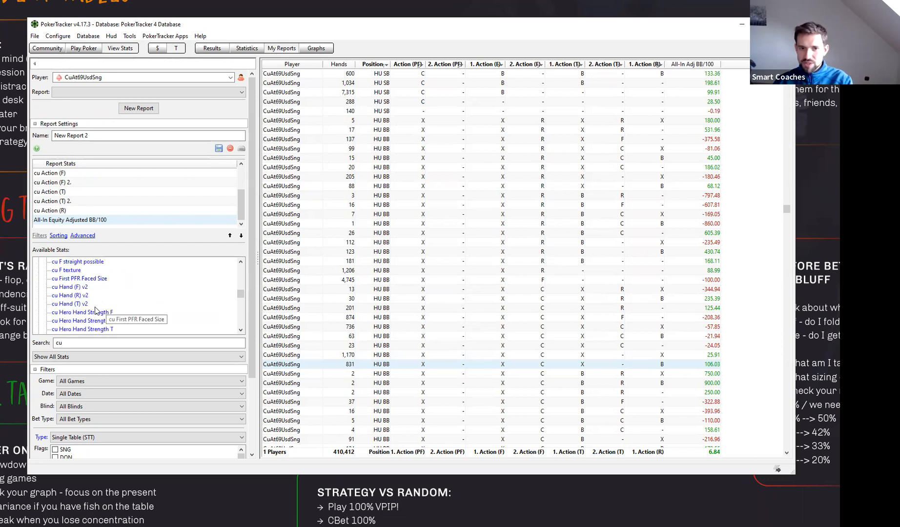
{"action": "left_click", "coordinate": [80, 295]}
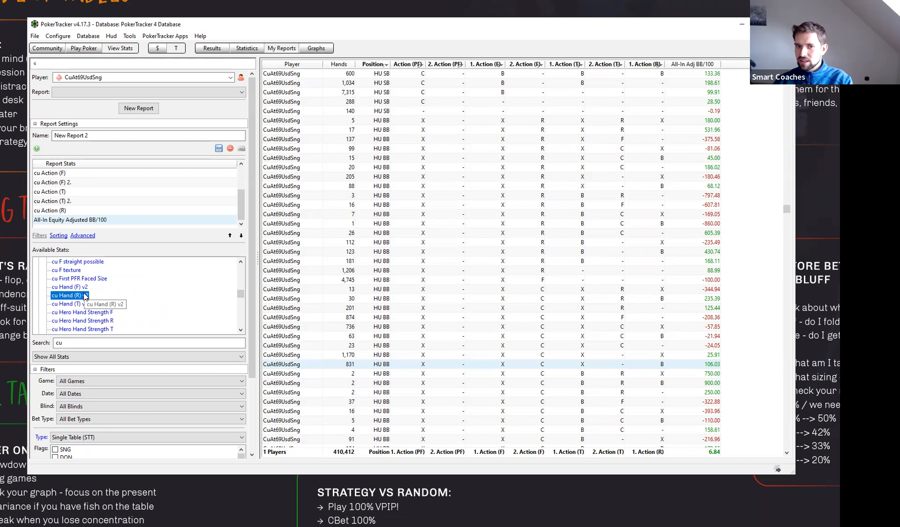
{"action": "key", "text": "Down"}
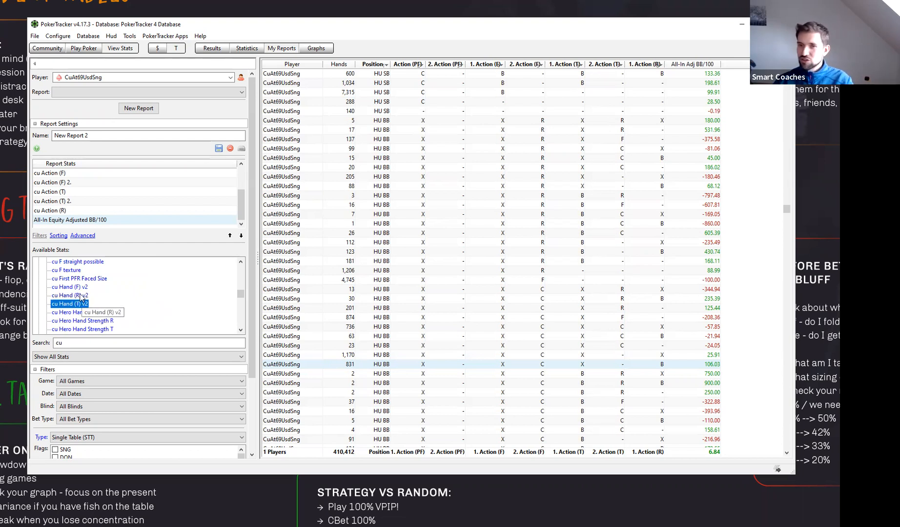
{"action": "left_click", "coordinate": [81, 296]}
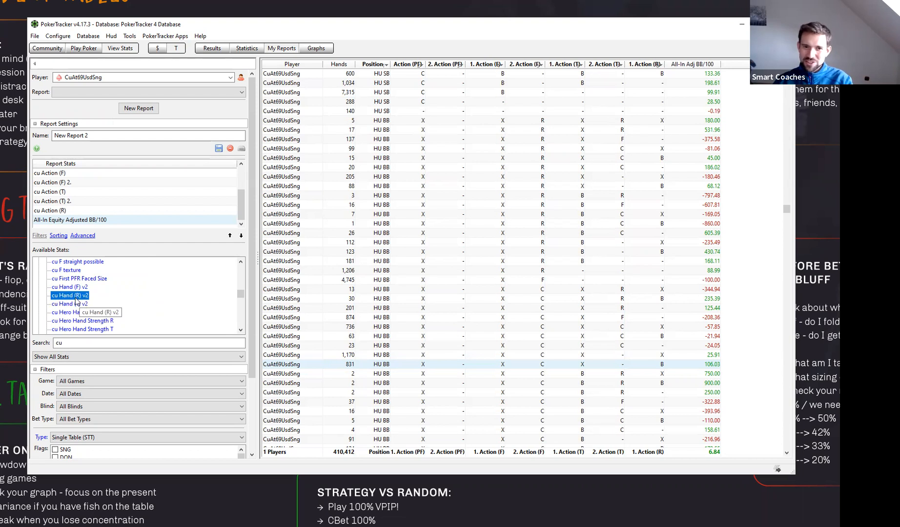
{"action": "double_click", "coordinate": [75, 297]}
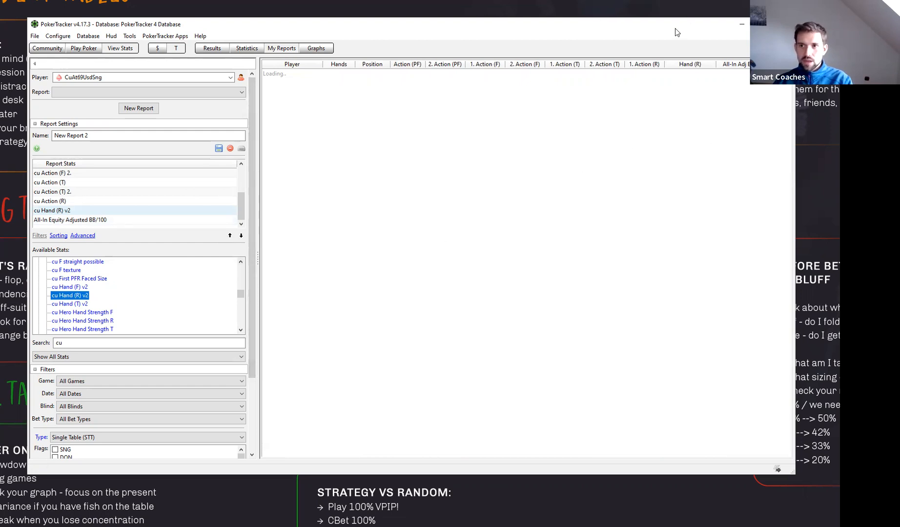
{"action": "left_click_drag", "start_coordinate": [688, 26], "coordinate": [667, 25]}
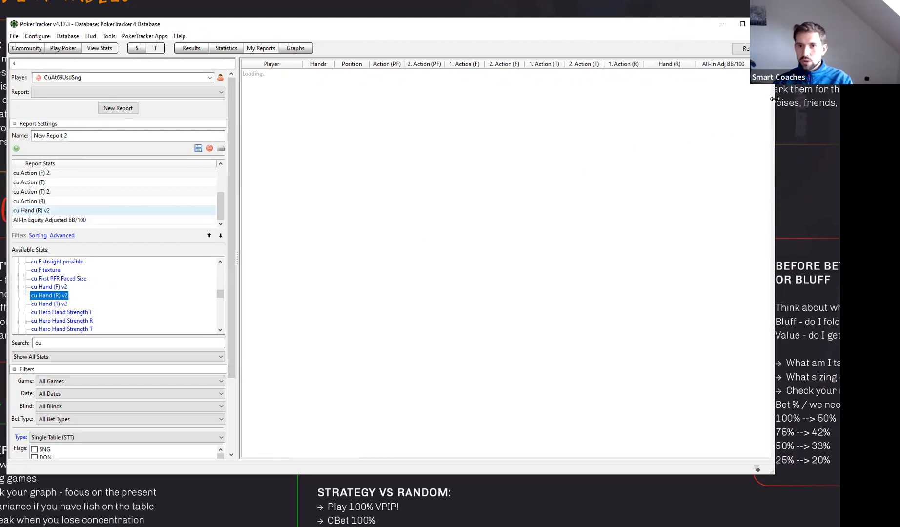
{"action": "left_click_drag", "start_coordinate": [775, 99], "coordinate": [795, 222]}
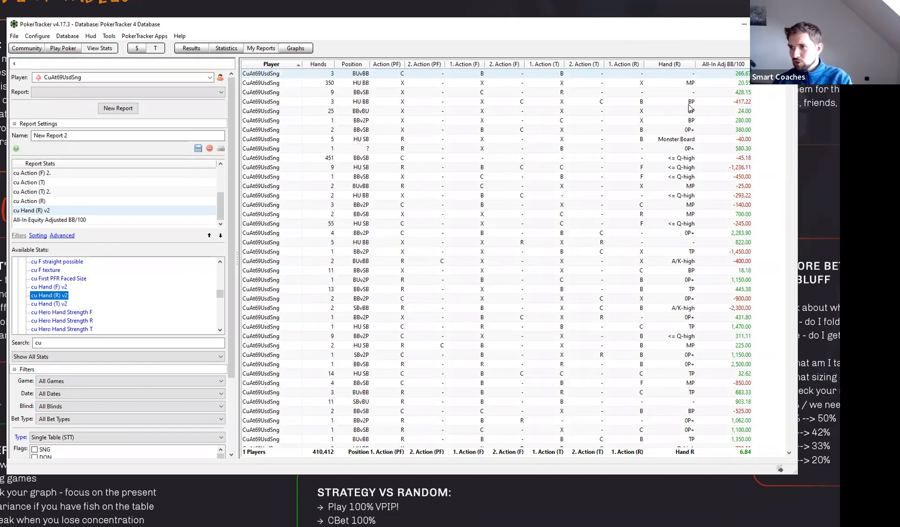
- Sort the report by Hand (R) and review the A/K-high and <= Q-high river hand groups
{"action": "left_click", "coordinate": [667, 64]}
{"action": "left_click_drag", "start_coordinate": [789, 98], "coordinate": [789, 251]}
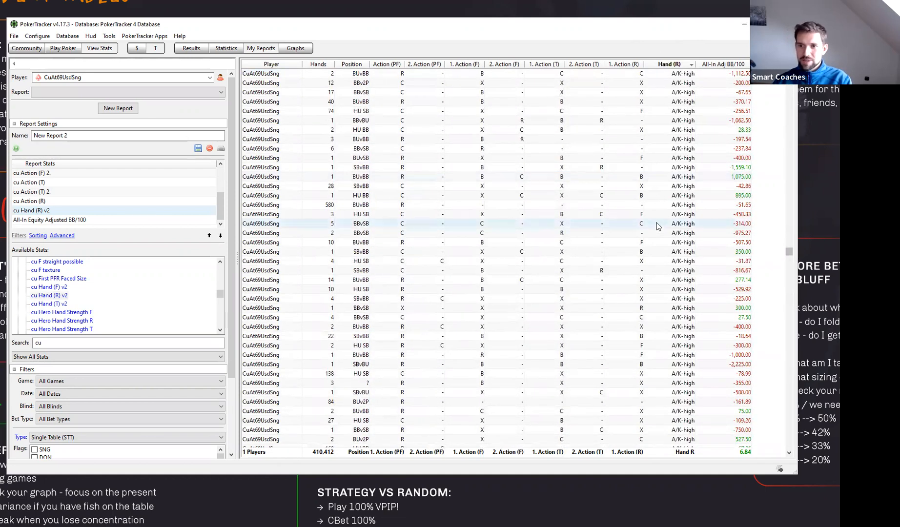
{"action": "left_click_drag", "start_coordinate": [789, 253], "coordinate": [794, 320]}
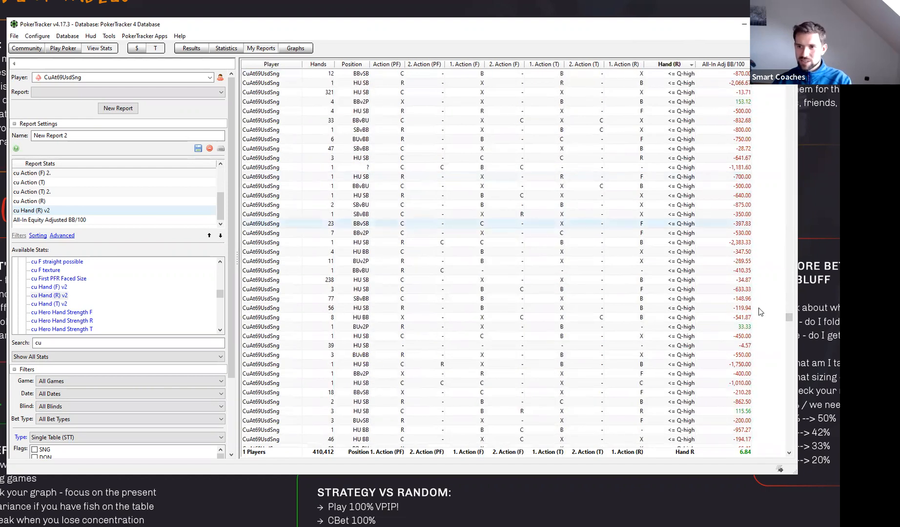
{"action": "left_click_drag", "start_coordinate": [790, 319], "coordinate": [809, 295]}
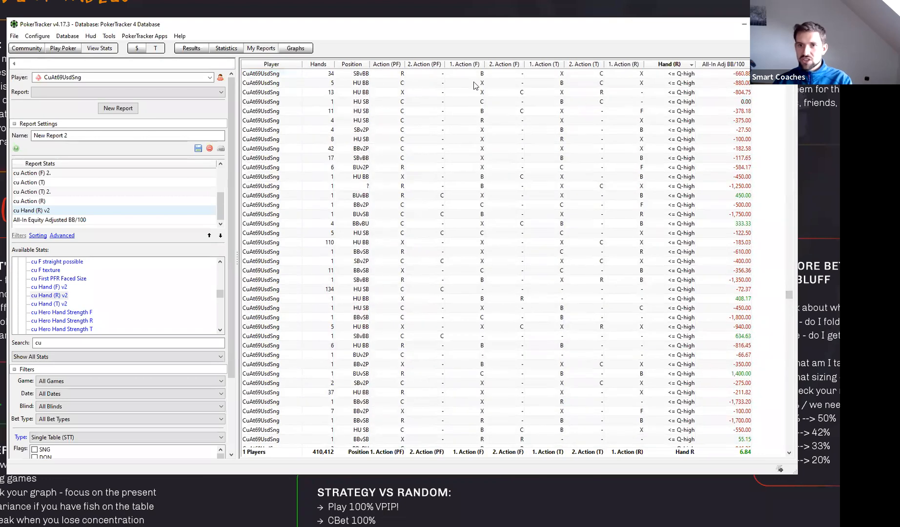
- Add Position and the preflop, flop, turn and river action columns in order as further sort levels after Hand (R)
{"action": "left_click", "coordinate": [355, 67], "text": "shift"}
{"action": "left_click", "coordinate": [383, 67], "text": "shift"}
{"action": "left_click", "coordinate": [419, 67], "text": "shift"}
{"action": "left_click", "coordinate": [454, 67], "text": "shift"}
{"action": "left_click", "coordinate": [500, 67], "text": "shift"}
{"action": "left_click", "coordinate": [535, 68], "text": "shift"}
{"action": "left_click", "coordinate": [571, 66], "text": "shift"}
{"action": "left_click", "coordinate": [623, 64], "text": "shift"}
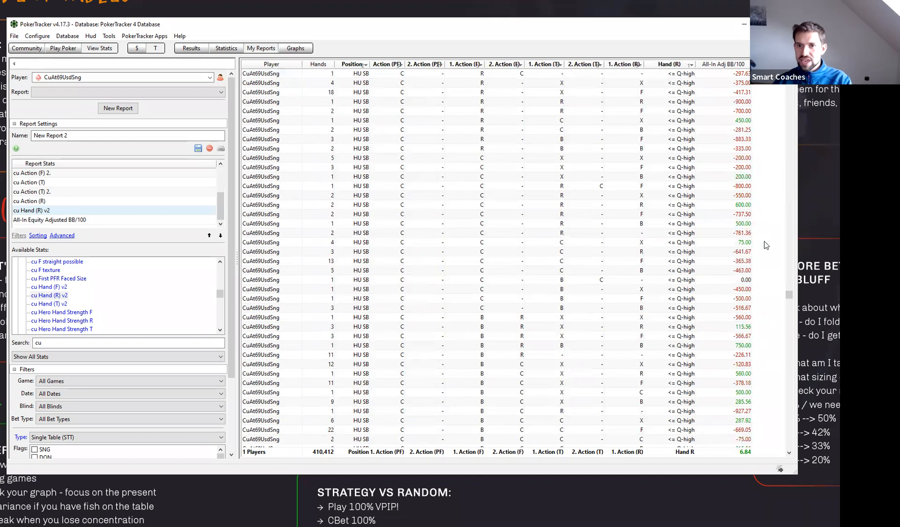
- Examine the HU BB check-call lines for MP and <= Q-high river hands, comparing all-in adjusted BB/100 between river checks and river bets
{"action": "left_click_drag", "start_coordinate": [790, 300], "coordinate": [811, 159]}
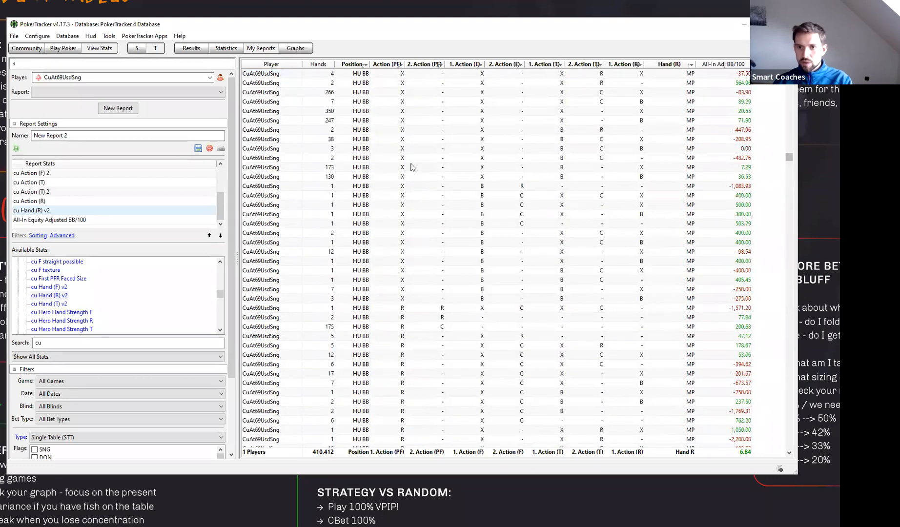
{"action": "scroll", "coordinate": [402, 153], "scroll_direction": "up", "scroll_amount": 8}
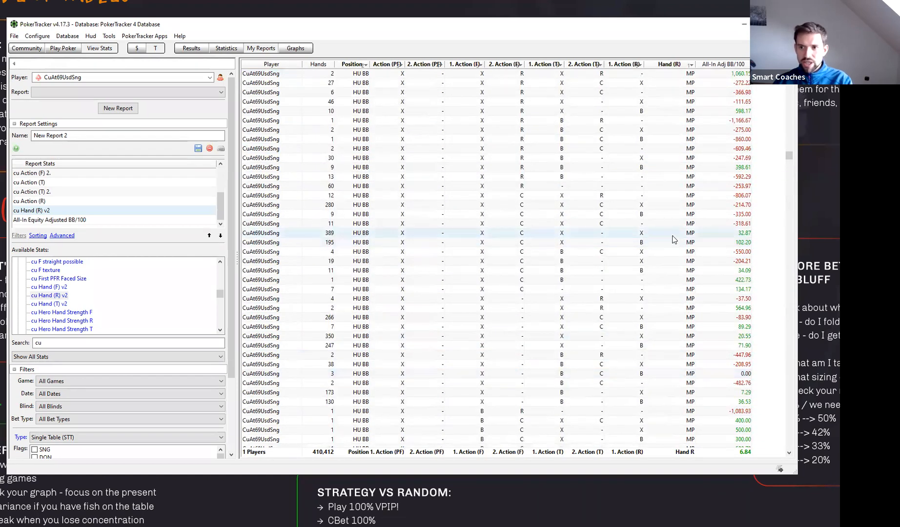
{"action": "left_click_drag", "start_coordinate": [789, 156], "coordinate": [794, 305]}
{"action": "scroll", "coordinate": [655, 296], "scroll_direction": "down", "scroll_amount": 7}
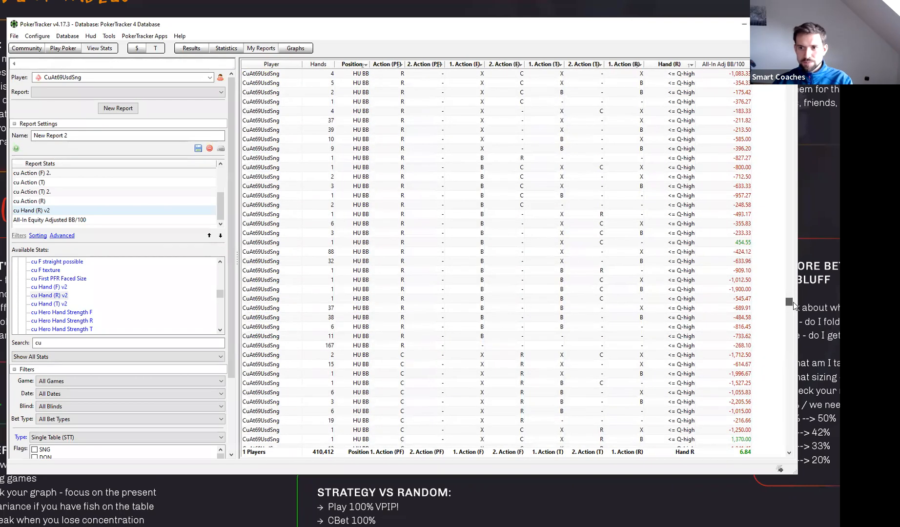
{"action": "scroll", "coordinate": [420, 341], "scroll_direction": "down", "scroll_amount": 4}
{"action": "scroll", "coordinate": [403, 345], "scroll_direction": "down", "scroll_amount": 1}
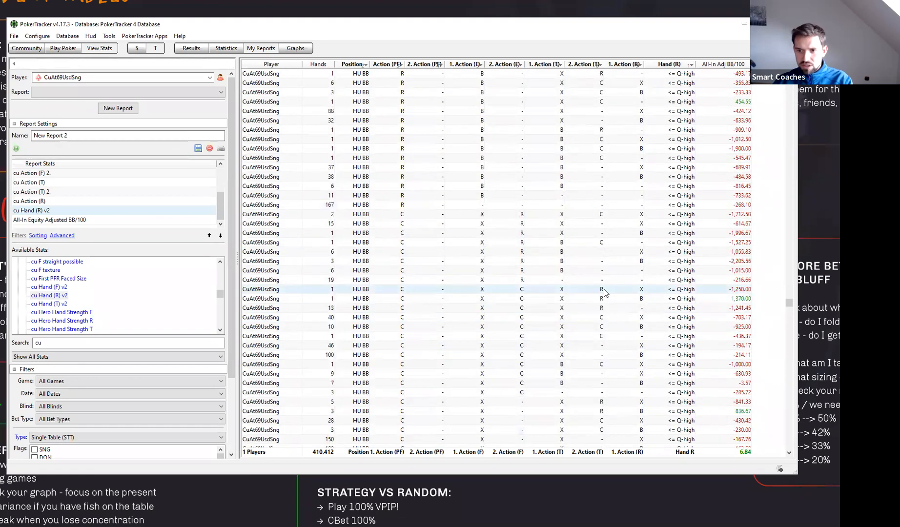
{"action": "scroll", "coordinate": [427, 301], "scroll_direction": "down", "scroll_amount": 2}
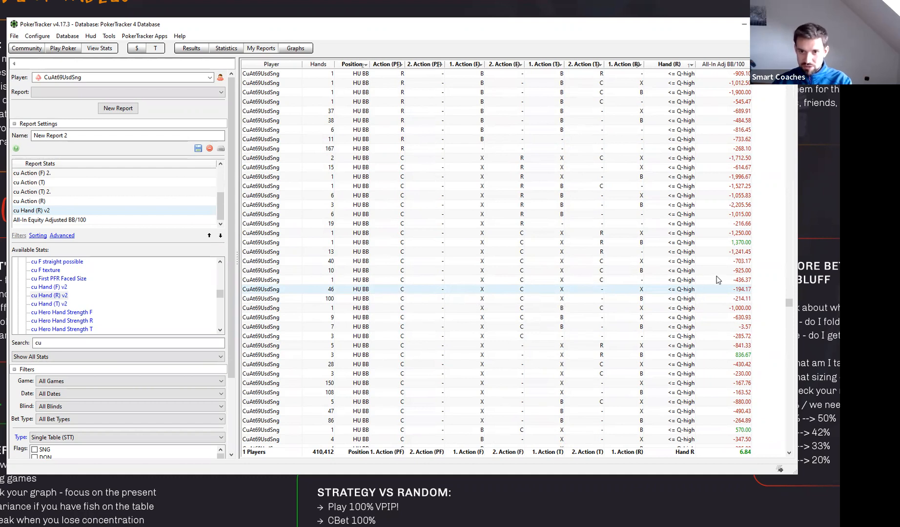
{"action": "scroll", "coordinate": [794, 306], "scroll_direction": "down", "scroll_amount": 2}
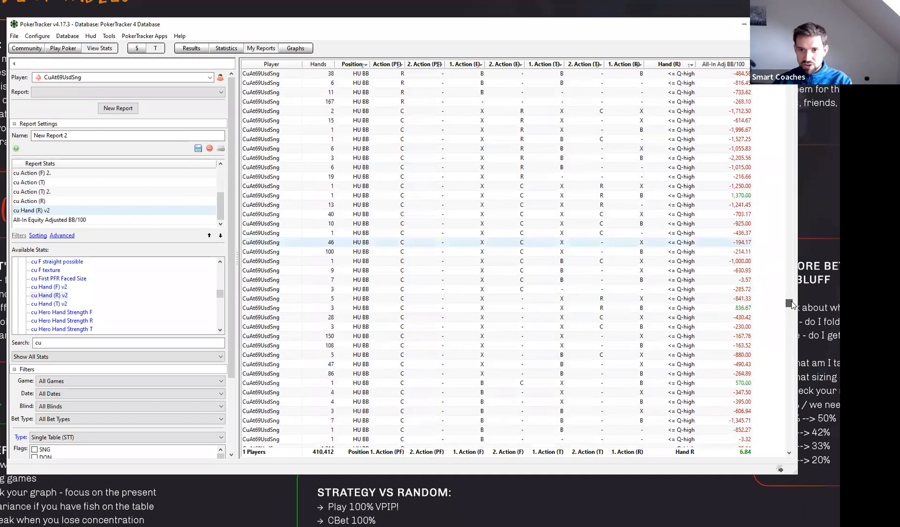
{"action": "scroll", "coordinate": [442, 308], "scroll_direction": "up", "scroll_amount": 5}
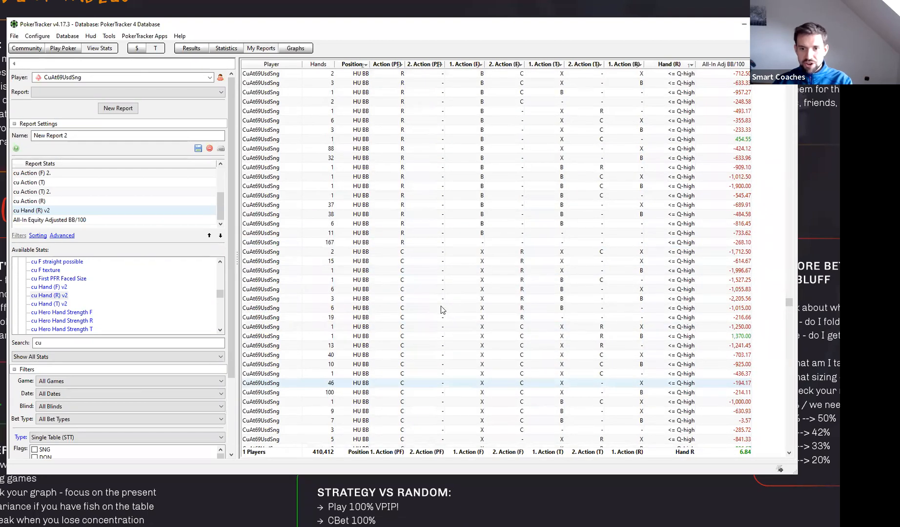
{"action": "scroll", "coordinate": [441, 307], "scroll_direction": "up", "scroll_amount": 10}
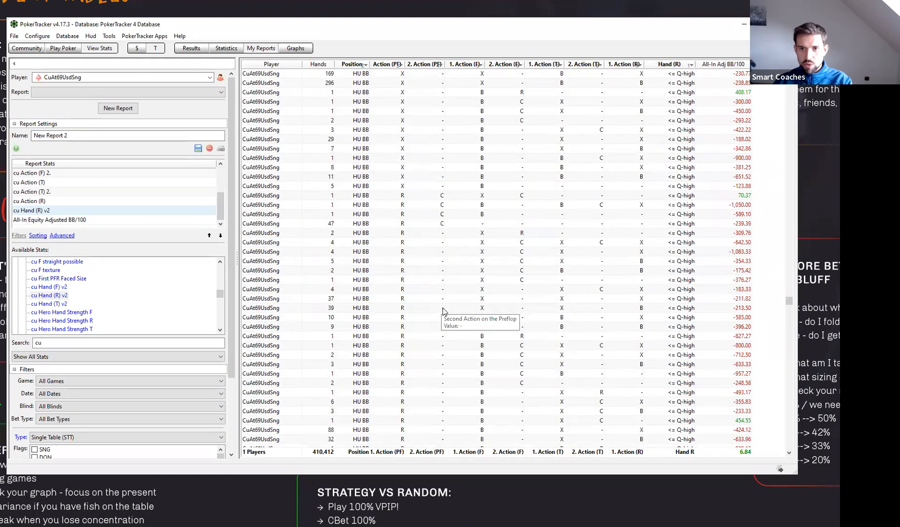
{"action": "scroll", "coordinate": [418, 248], "scroll_direction": "up", "scroll_amount": 7}
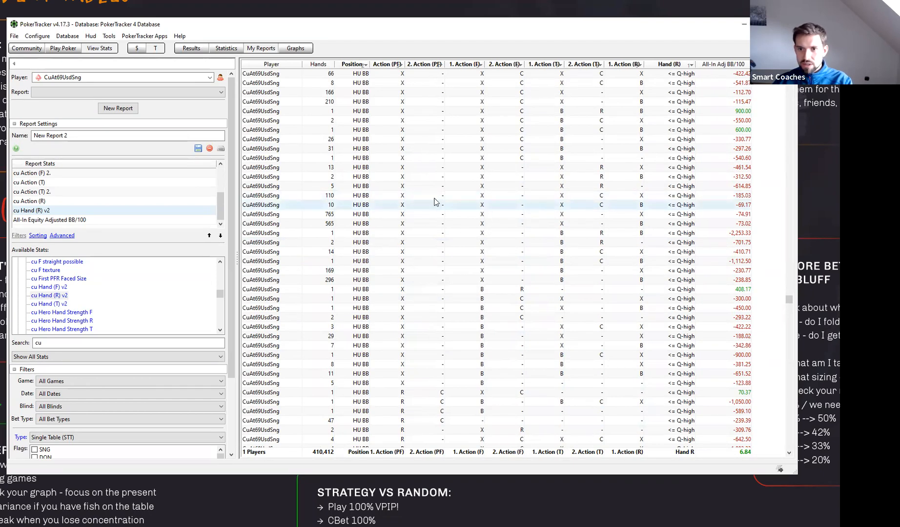
{"action": "scroll", "coordinate": [443, 200], "scroll_direction": "up", "scroll_amount": 4}
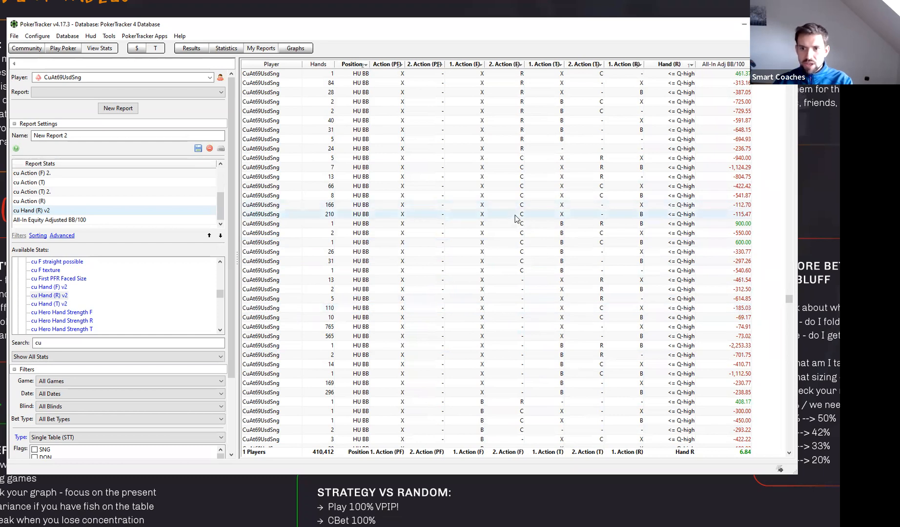
{"action": "scroll", "coordinate": [500, 225], "scroll_direction": "up", "scroll_amount": 1}
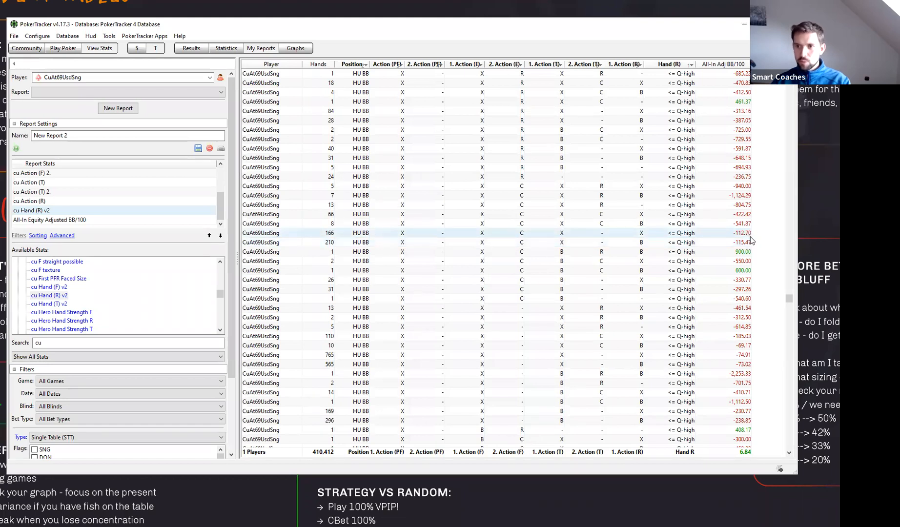
{"action": "mouse_move", "coordinate": [752, 238]}
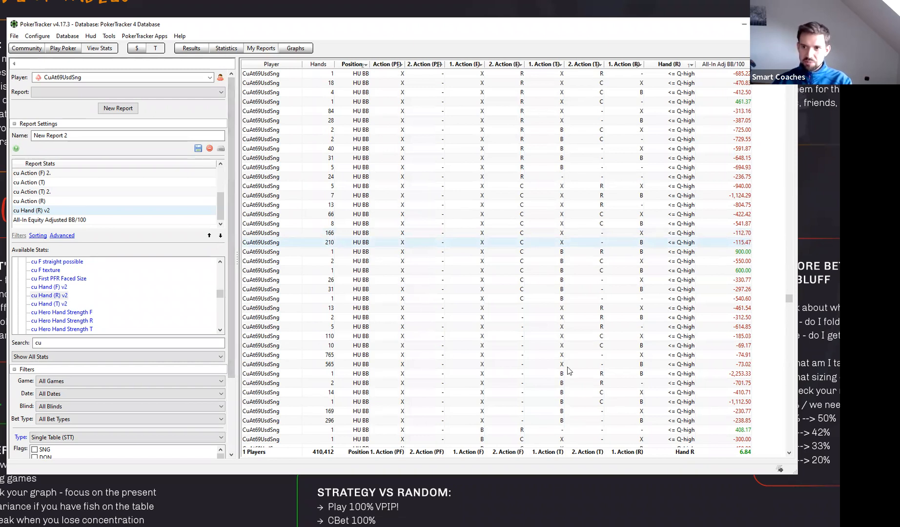
- Apply the HU BB PR R quick filter to the report
{"action": "scroll", "coordinate": [224, 426], "scroll_direction": "down", "scroll_amount": 3}
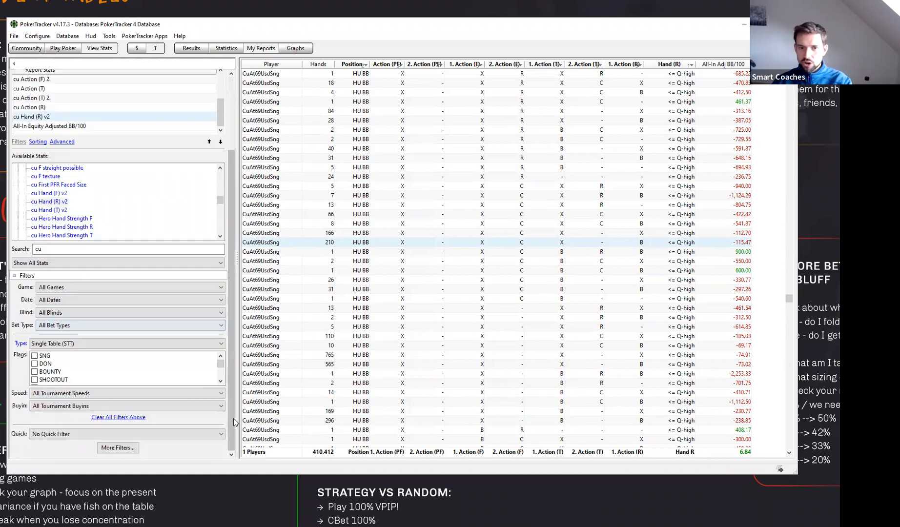
{"action": "left_click", "coordinate": [158, 433]}
{"action": "left_click", "coordinate": [157, 433]}
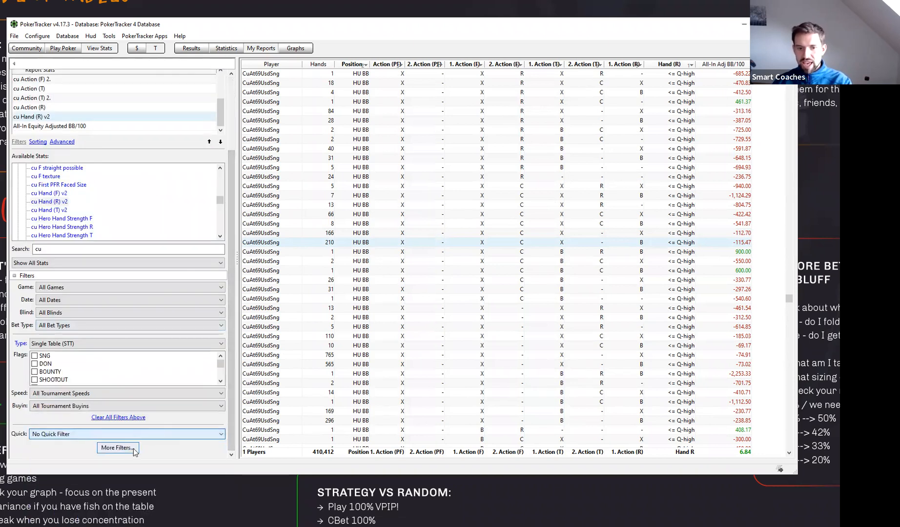
{"action": "left_click", "coordinate": [109, 433]}
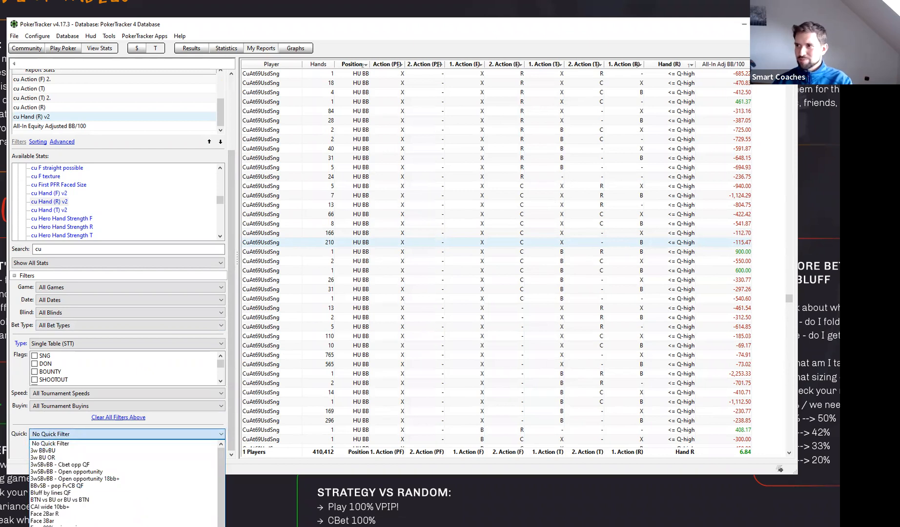
{"action": "scroll", "coordinate": [122, 522], "scroll_direction": "down", "scroll_amount": 2}
{"action": "left_click", "coordinate": [122, 525]}
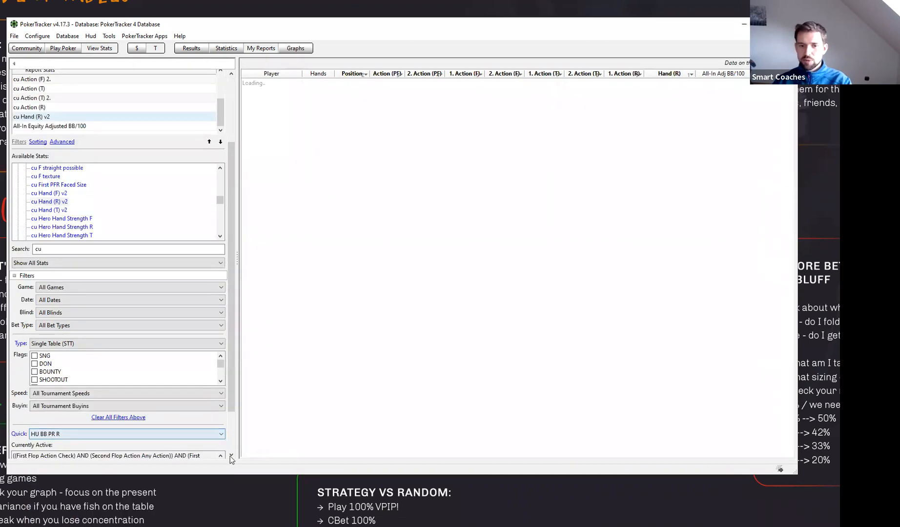
- Remove the First River Action Bet condition from the active tournament filters
{"action": "scroll", "coordinate": [230, 433], "scroll_direction": "down", "scroll_amount": 2}
{"action": "left_click", "coordinate": [118, 435]}
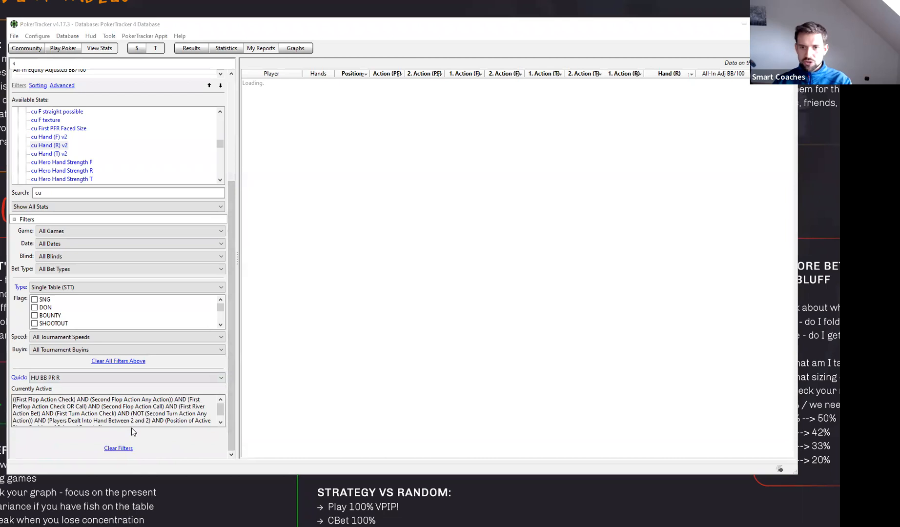
{"action": "scroll", "coordinate": [457, 276], "scroll_direction": "down", "scroll_amount": 5}
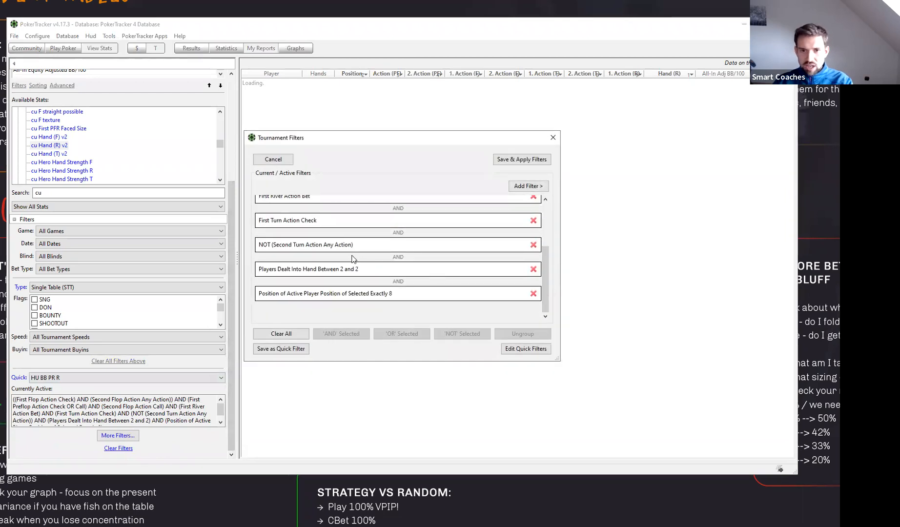
{"action": "scroll", "coordinate": [353, 261], "scroll_direction": "up", "scroll_amount": 1}
{"action": "left_click", "coordinate": [328, 217]}
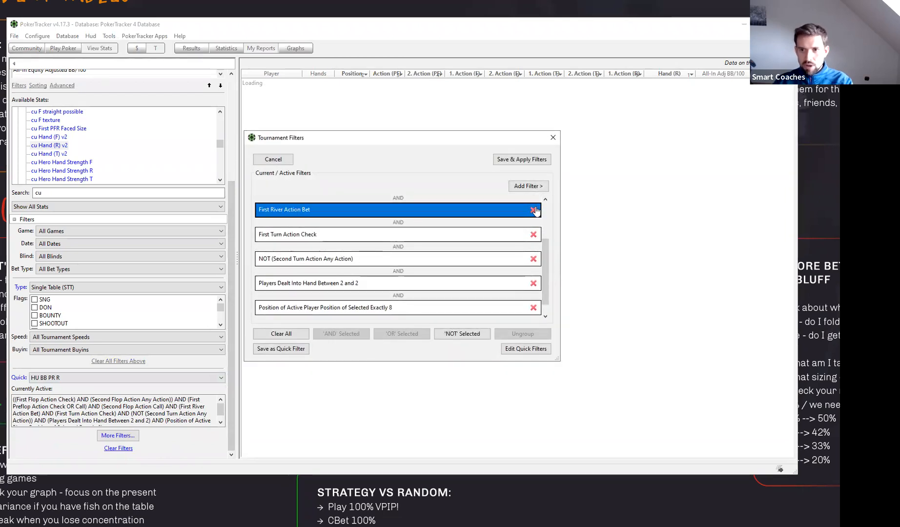
{"action": "left_click", "coordinate": [534, 210]}
- Add the river opportunity Open the Pot (Bet) as a filter and apply the filters to the report
{"action": "left_click", "coordinate": [525, 186]}
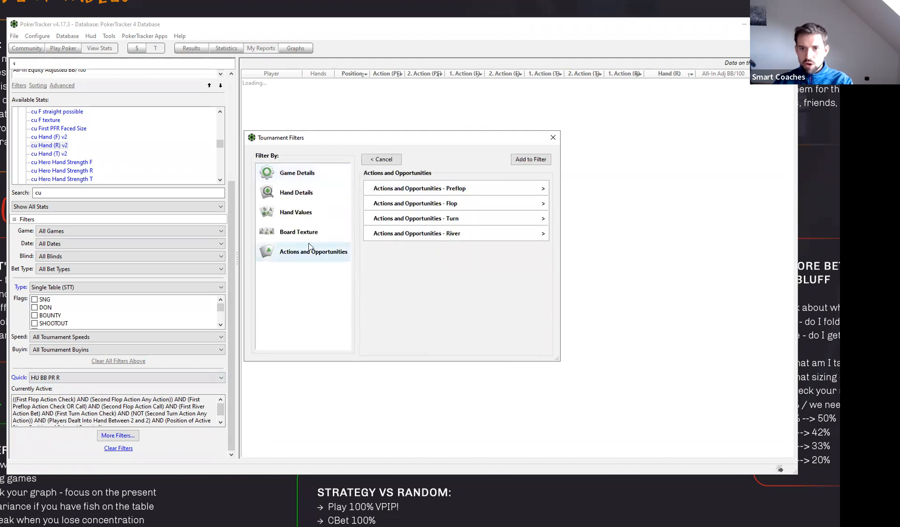
{"action": "left_click", "coordinate": [463, 234]}
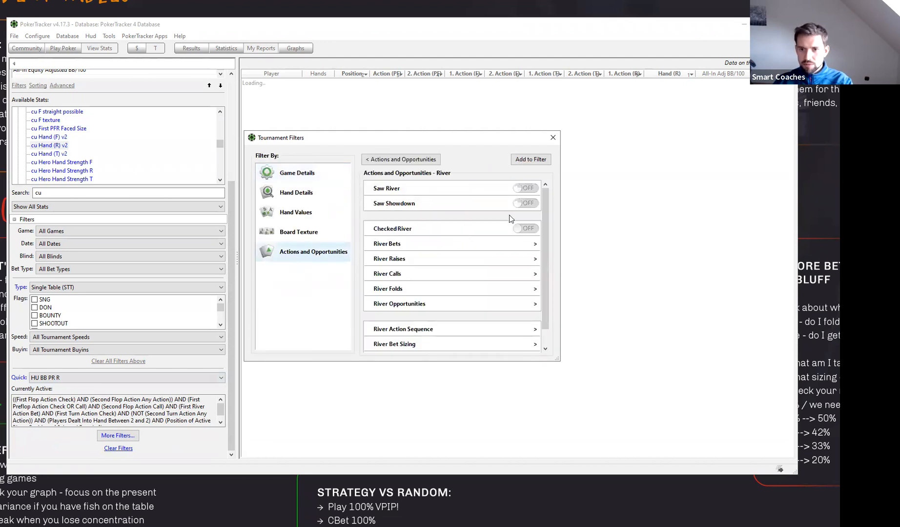
{"action": "left_click", "coordinate": [451, 304]}
{"action": "left_click", "coordinate": [525, 189]}
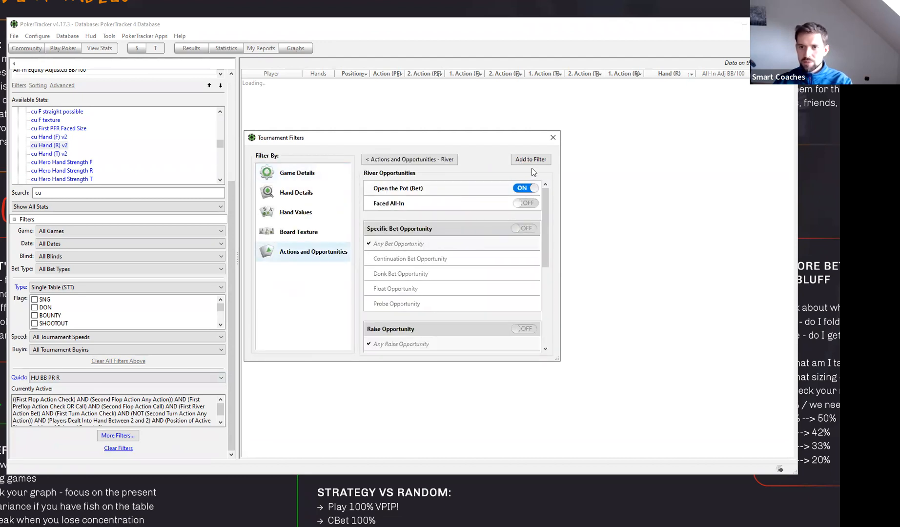
{"action": "left_click", "coordinate": [530, 159]}
{"action": "left_click", "coordinate": [514, 158]}
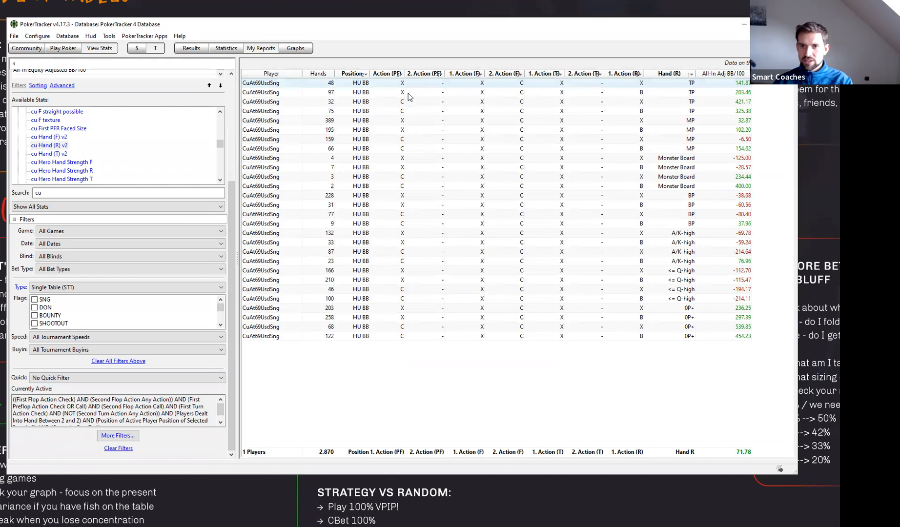
- Sort the report by Action (PF), and apply an additional preflop action sequence filter limiting it to hands checked preflop
{"action": "left_click", "coordinate": [389, 75]}
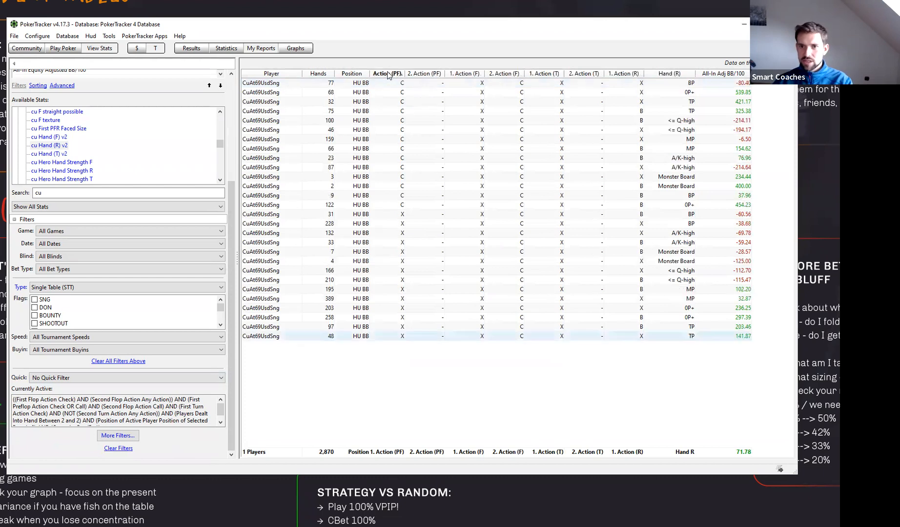
{"action": "left_click", "coordinate": [117, 435]}
{"action": "left_click", "coordinate": [529, 187]}
{"action": "left_click", "coordinate": [341, 263]}
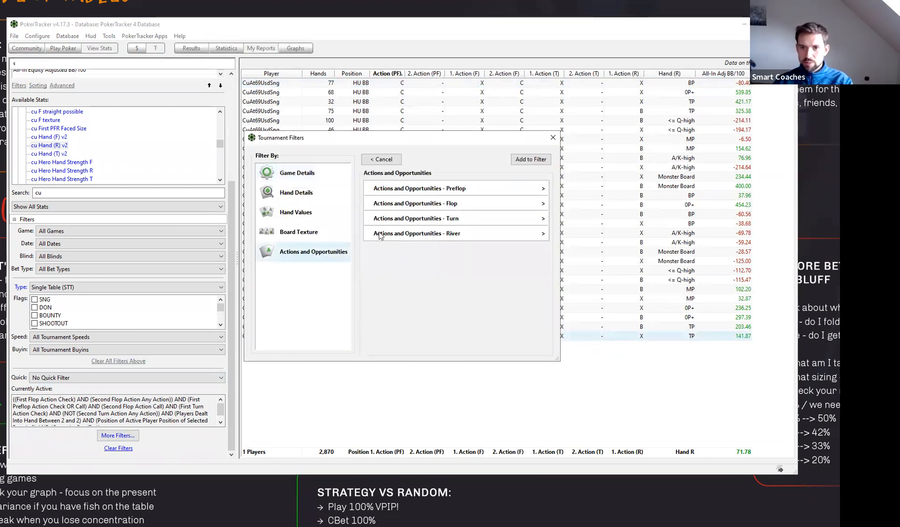
{"action": "left_click", "coordinate": [471, 205]}
{"action": "left_click", "coordinate": [400, 159]}
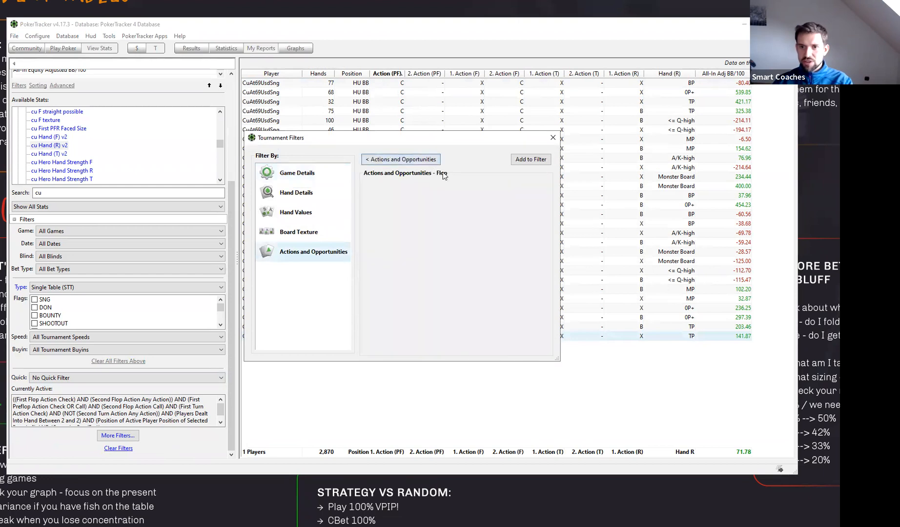
{"action": "left_click", "coordinate": [420, 188]}
{"action": "scroll", "coordinate": [434, 317], "scroll_direction": "down", "scroll_amount": 3}
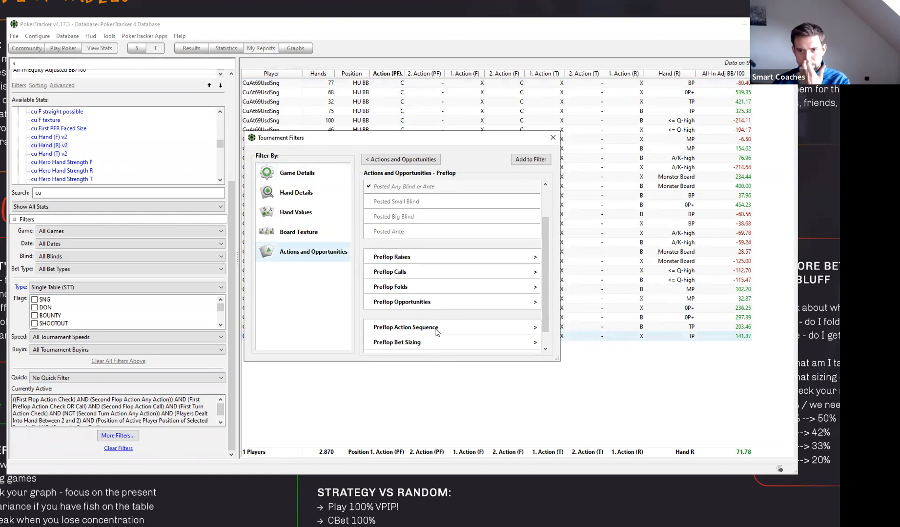
{"action": "left_click", "coordinate": [436, 327]}
{"action": "left_click", "coordinate": [399, 222]}
{"action": "left_click", "coordinate": [530, 159]}
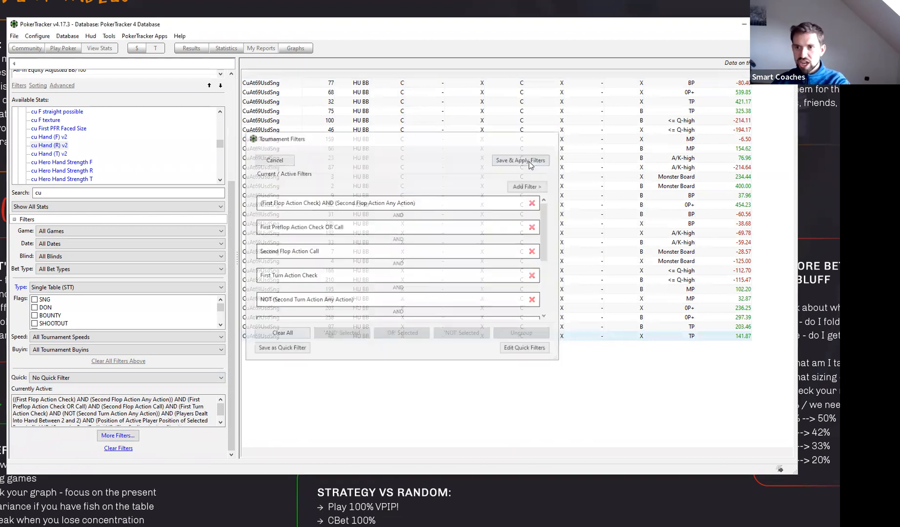
{"action": "left_click", "coordinate": [529, 161]}
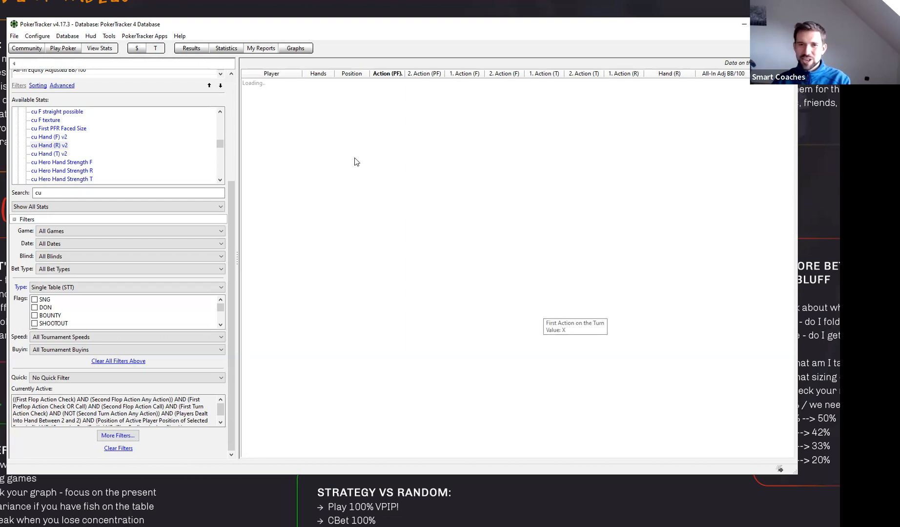
- Sort the report by Hand (R) and compare all-in adjusted BB/100 of river bets and checks for the MP and A/K-high groups
{"action": "left_click_drag", "start_coordinate": [232, 355], "coordinate": [248, 252]}
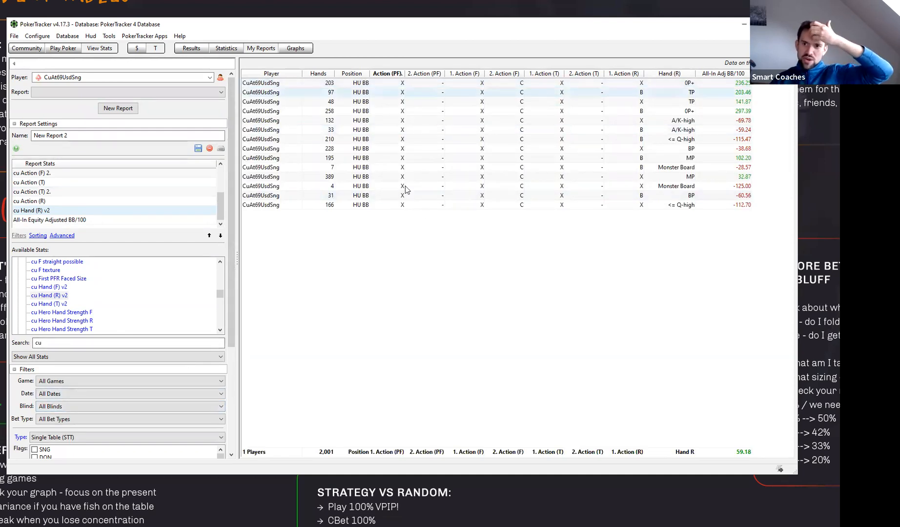
{"action": "scroll", "coordinate": [235, 435], "scroll_direction": "down", "scroll_amount": 5}
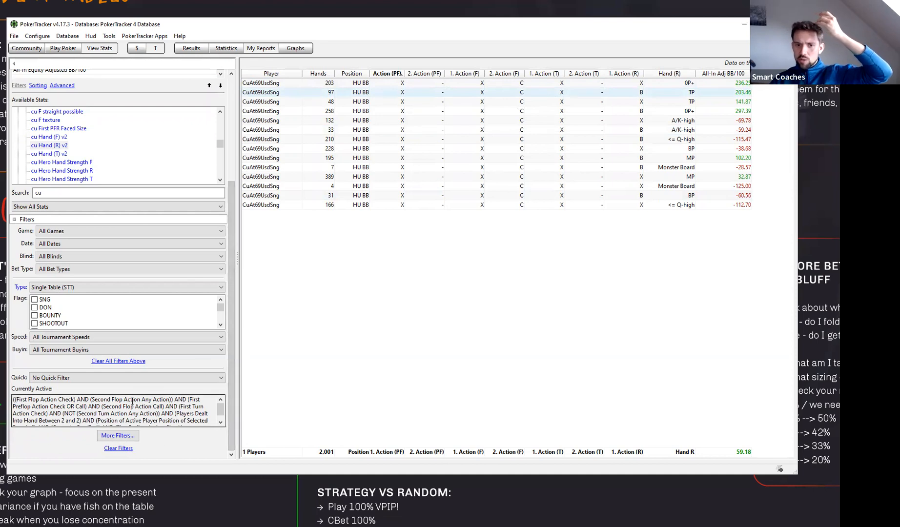
{"action": "scroll", "coordinate": [234, 352], "scroll_direction": "up", "scroll_amount": 3}
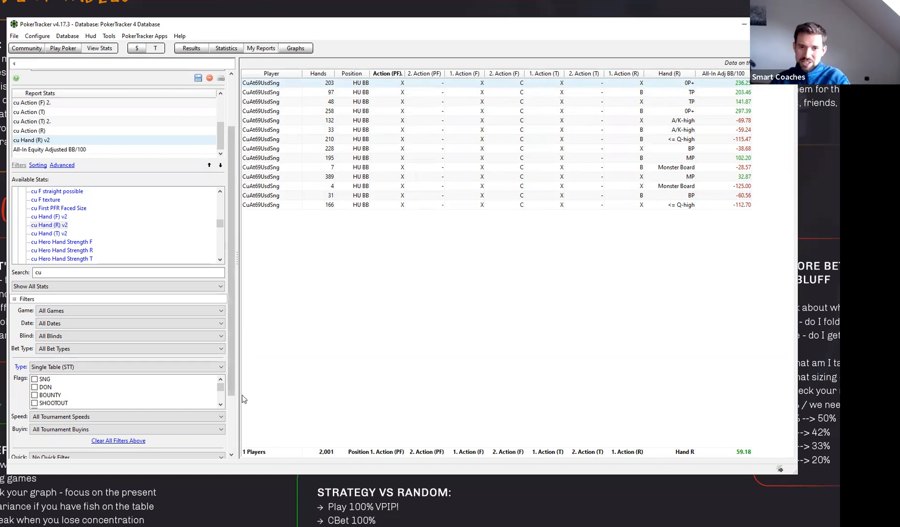
{"action": "left_click_drag", "start_coordinate": [231, 390], "coordinate": [240, 312]}
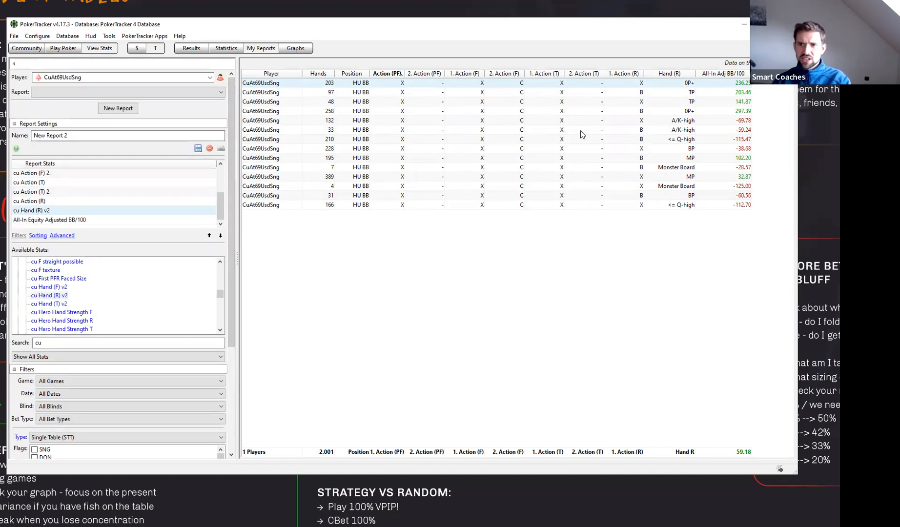
{"action": "left_click", "coordinate": [668, 74]}
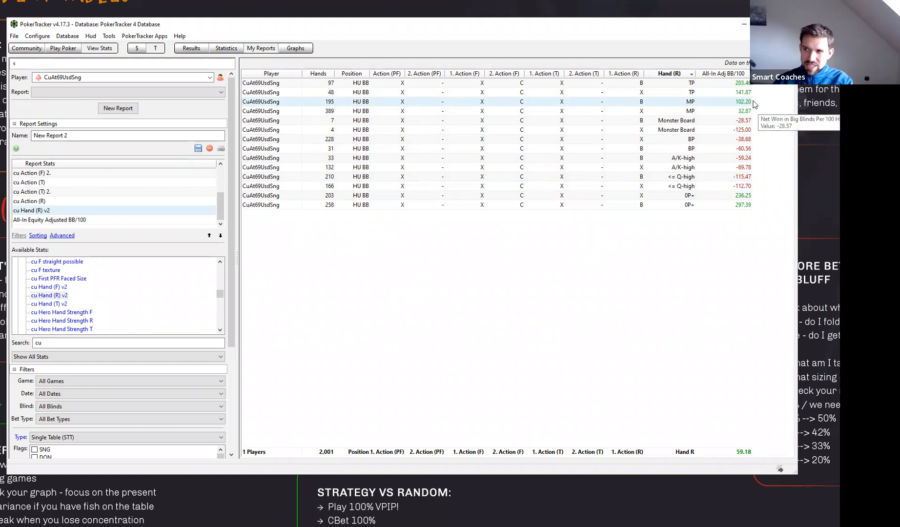
{"action": "left_click", "coordinate": [728, 111]}
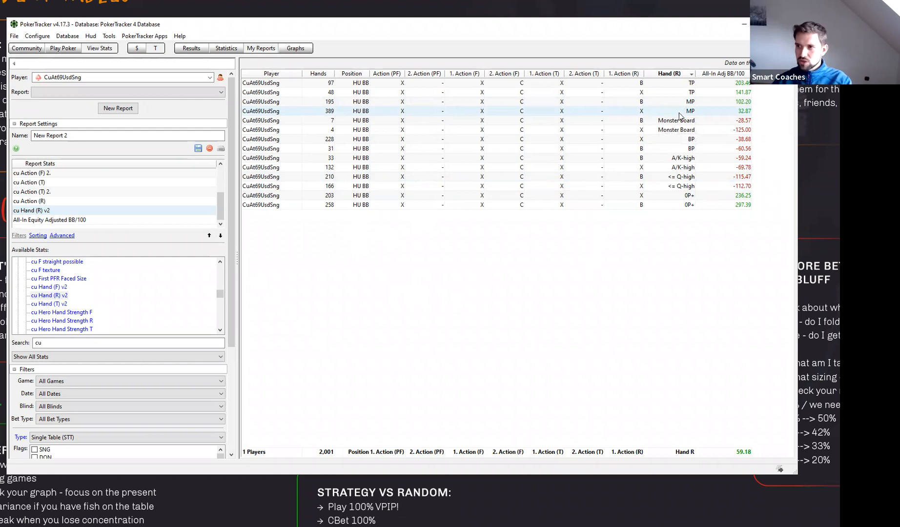
{"action": "left_click", "coordinate": [692, 179]}
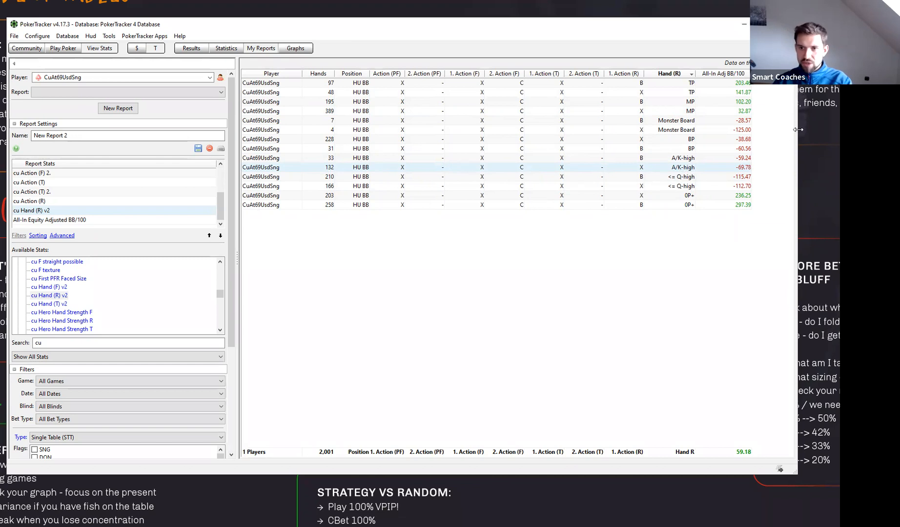
- Remove the first and second preflop, flop and turn action stats from the report, keeping cu Action (R)
{"action": "scroll", "coordinate": [97, 196], "scroll_direction": "up", "scroll_amount": 1}
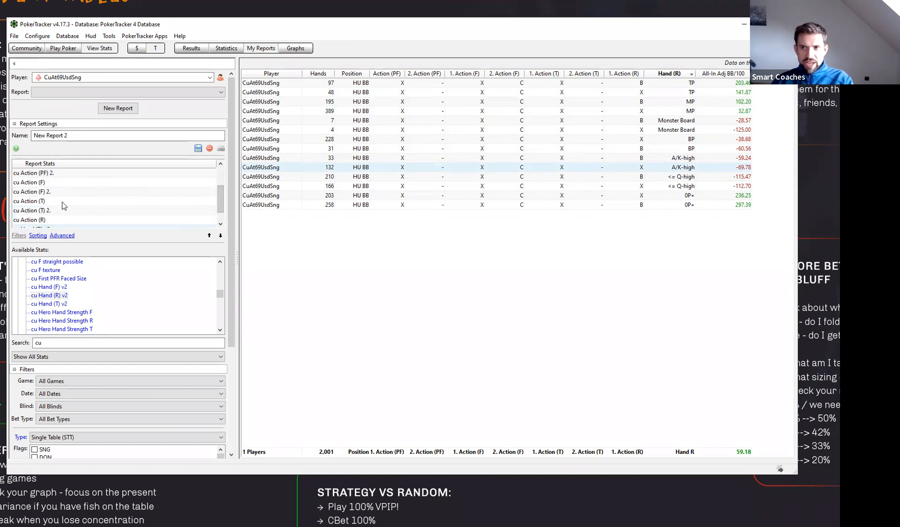
{"action": "double_click", "coordinate": [48, 193]}
{"action": "double_click", "coordinate": [50, 184]}
{"action": "double_click", "coordinate": [50, 184]}
{"action": "double_click", "coordinate": [52, 191]}
{"action": "double_click", "coordinate": [52, 190]}
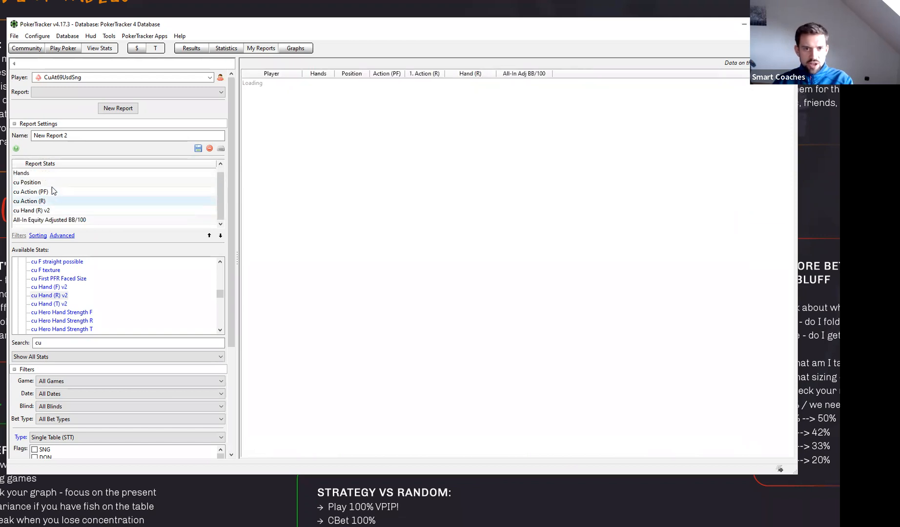
{"action": "double_click", "coordinate": [43, 193]}
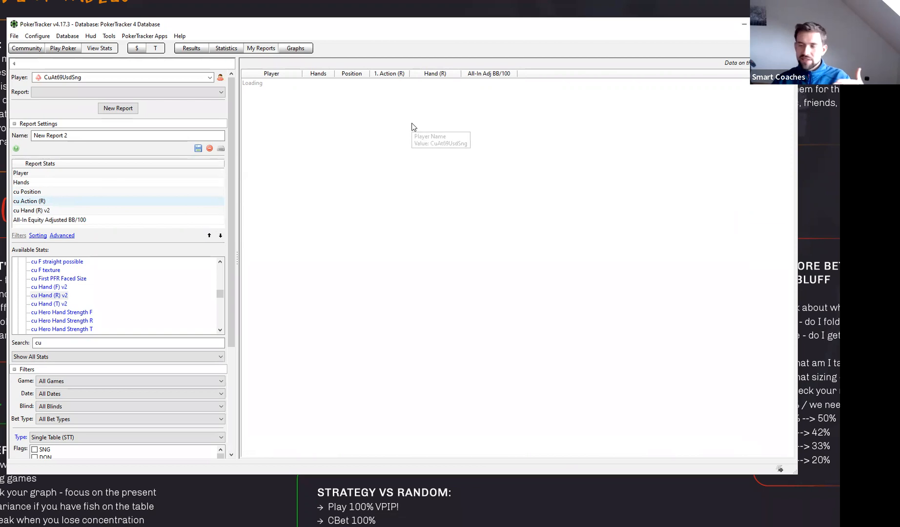
- Sort the simplified report by Hand (R) to group river checks and bets by hand strength
{"action": "left_click", "coordinate": [229, 395]}
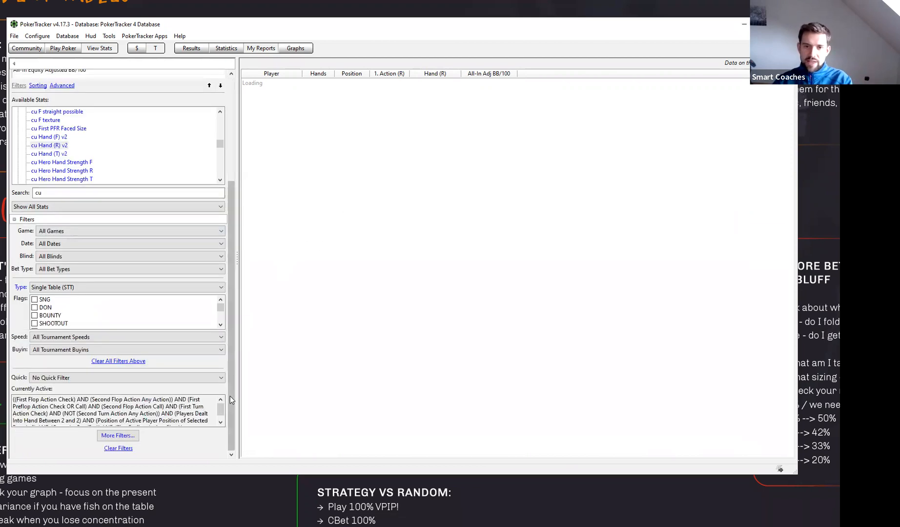
{"action": "left_click_drag", "start_coordinate": [228, 390], "coordinate": [247, 249]}
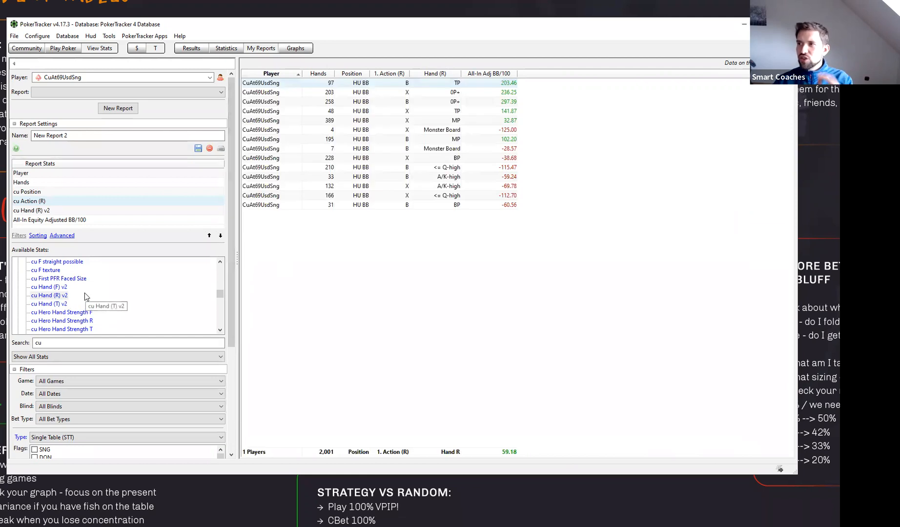
{"action": "scroll", "coordinate": [117, 310], "scroll_direction": "up", "scroll_amount": 2}
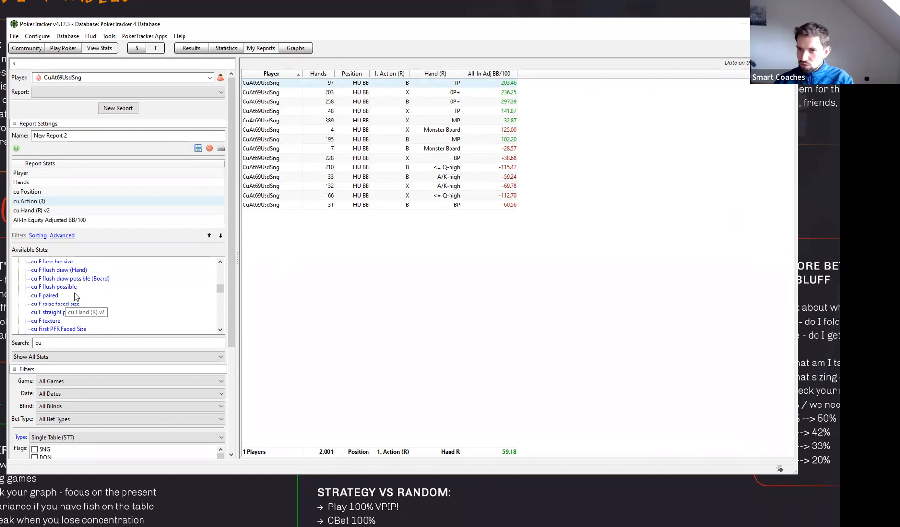
{"action": "left_click", "coordinate": [435, 73]}
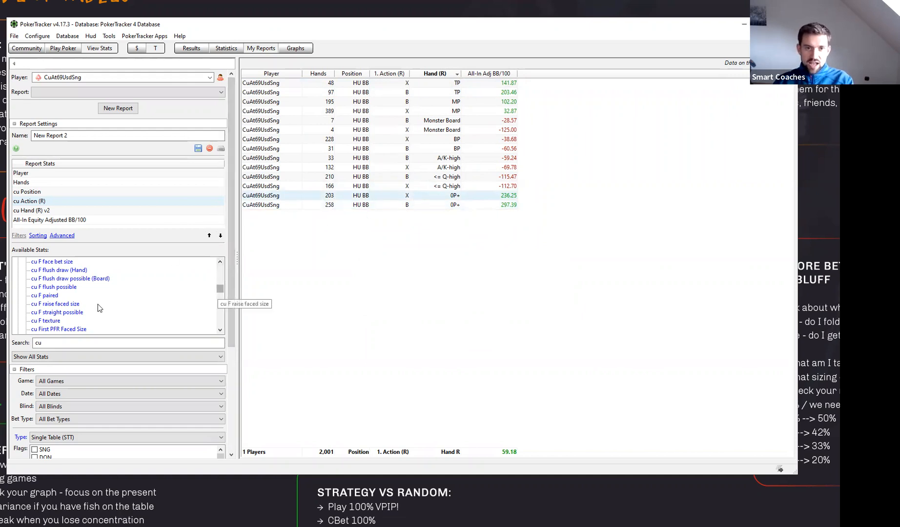
- Add the cu Reg or Fish (player report) stat to the report to split results by opponent type
{"action": "scroll", "coordinate": [53, 300], "scroll_direction": "up", "scroll_amount": 1}
{"action": "scroll", "coordinate": [53, 299], "scroll_direction": "up", "scroll_amount": 4}
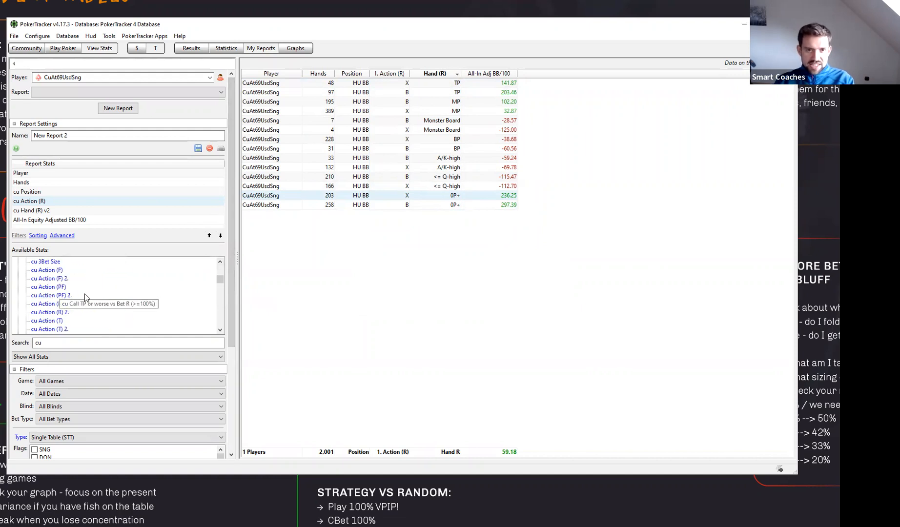
{"action": "scroll", "coordinate": [78, 298], "scroll_direction": "down", "scroll_amount": 4}
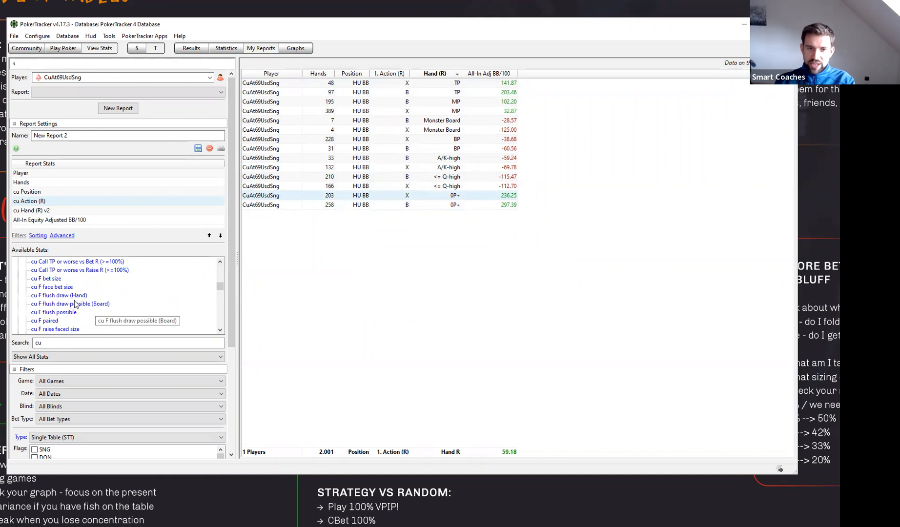
{"action": "scroll", "coordinate": [76, 304], "scroll_direction": "down", "scroll_amount": 4}
{"action": "scroll", "coordinate": [83, 295], "scroll_direction": "down", "scroll_amount": 6}
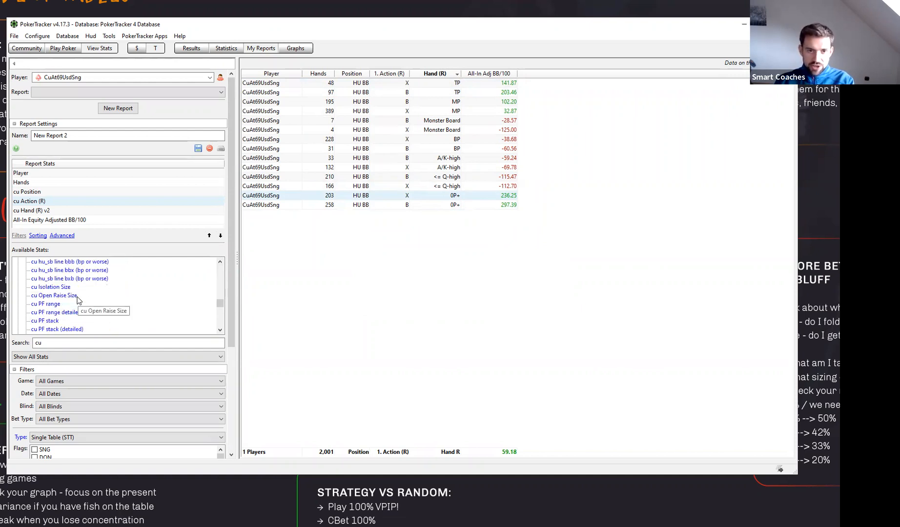
{"action": "scroll", "coordinate": [77, 298], "scroll_direction": "down", "scroll_amount": 1}
{"action": "scroll", "coordinate": [100, 296], "scroll_direction": "down", "scroll_amount": 2}
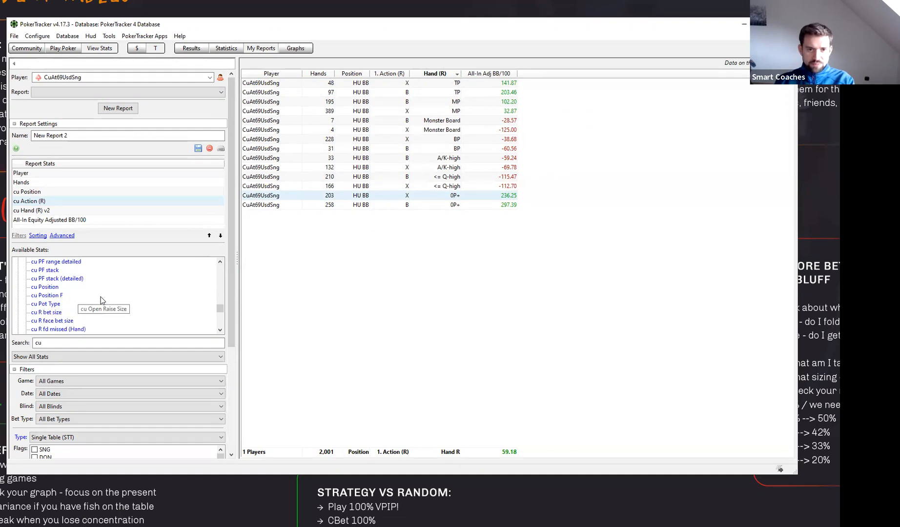
{"action": "scroll", "coordinate": [80, 297], "scroll_direction": "down", "scroll_amount": 1}
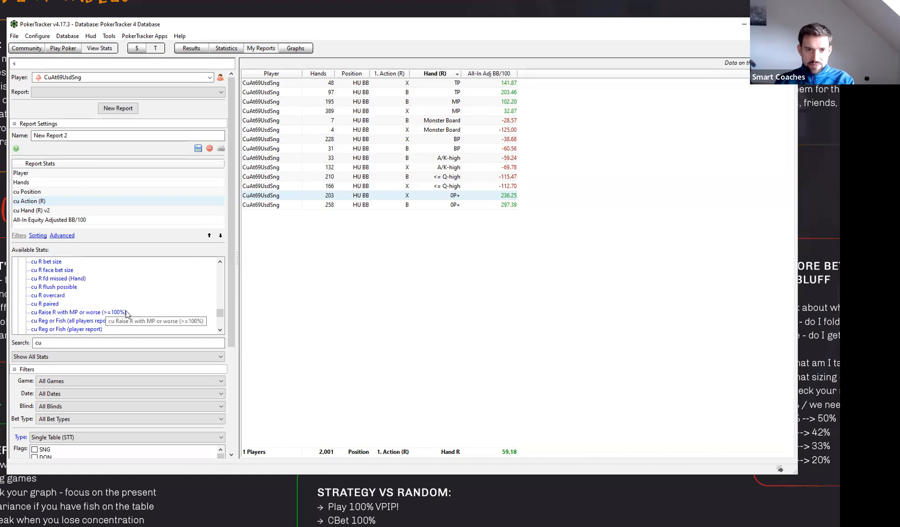
{"action": "scroll", "coordinate": [126, 295], "scroll_direction": "down", "scroll_amount": 1}
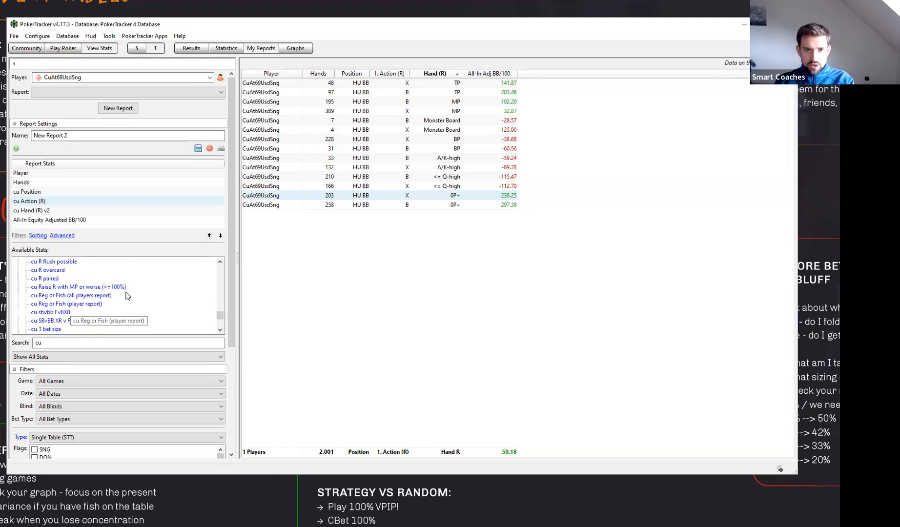
{"action": "left_click", "coordinate": [80, 297]}
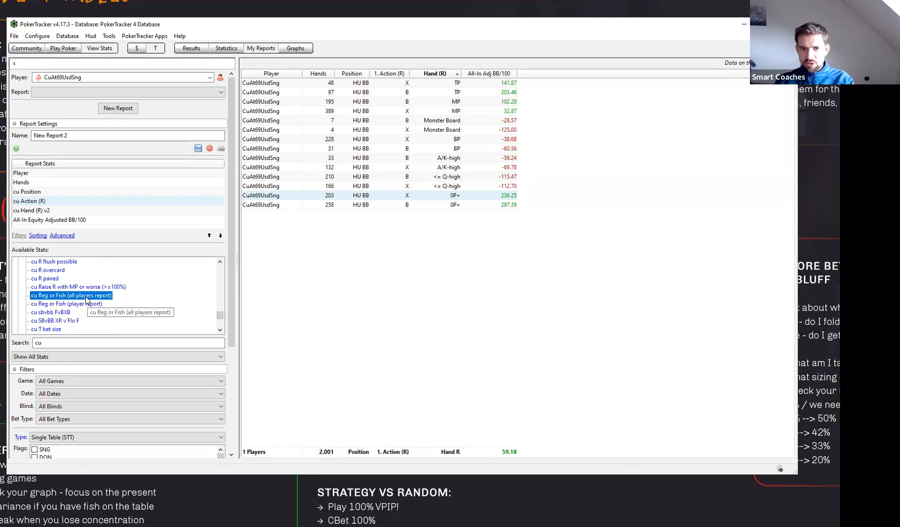
{"action": "left_click", "coordinate": [90, 304]}
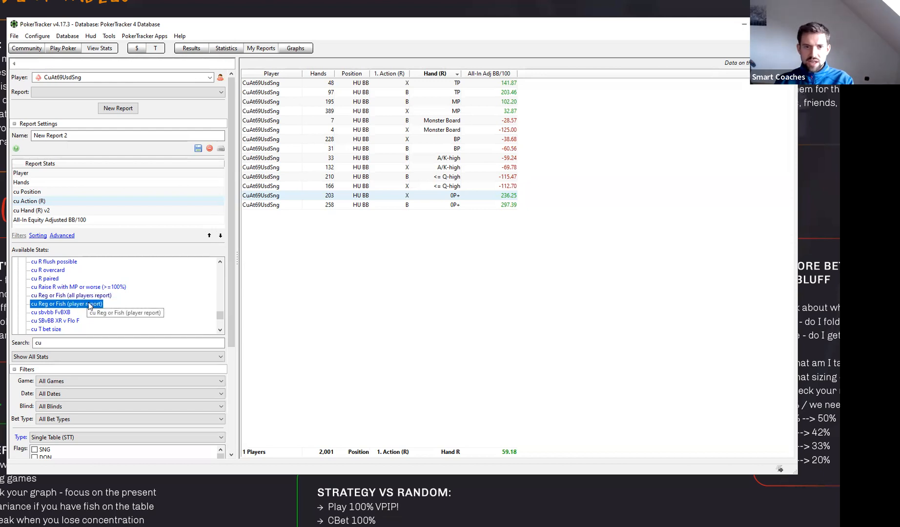
{"action": "double_click", "coordinate": [89, 304]}
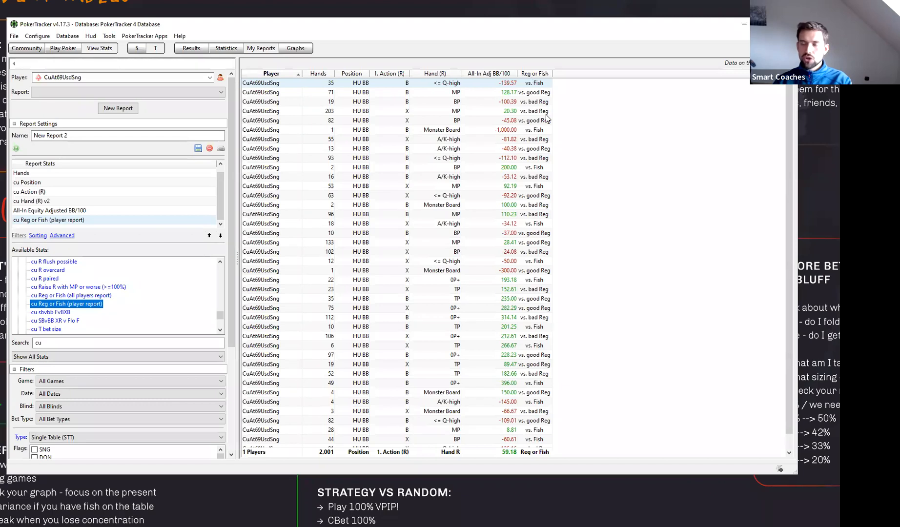
- Sort the report by Reg or Fish and enlarge the window vertically so all rows fit
{"action": "left_click", "coordinate": [532, 74]}
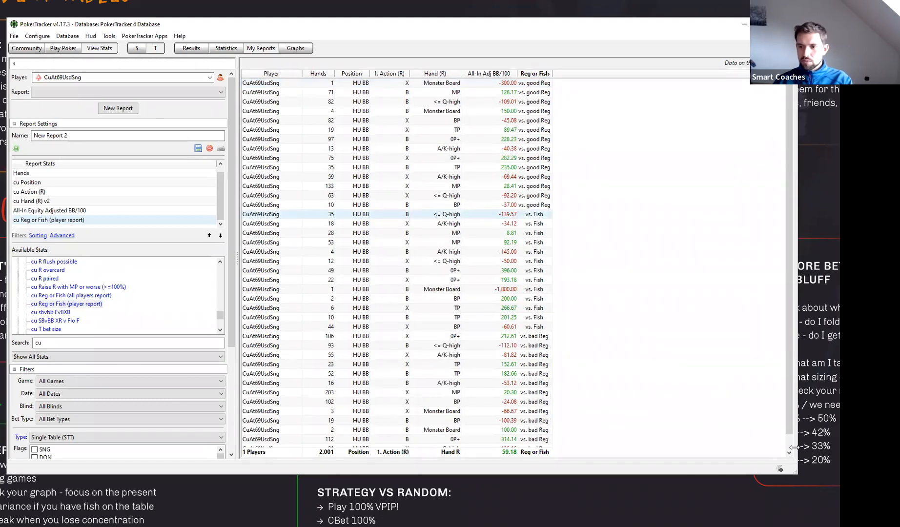
{"action": "left_click_drag", "start_coordinate": [790, 416], "coordinate": [791, 446]}
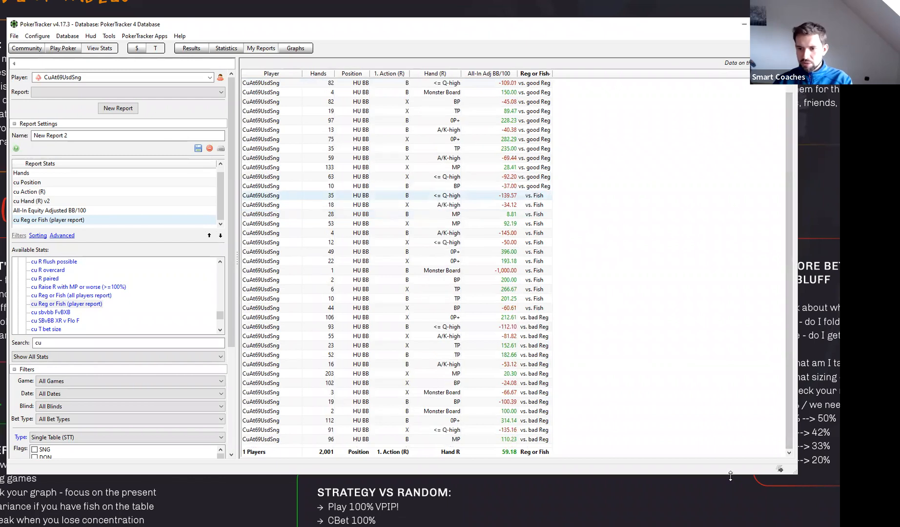
{"action": "left_click_drag", "start_coordinate": [730, 476], "coordinate": [730, 505]}
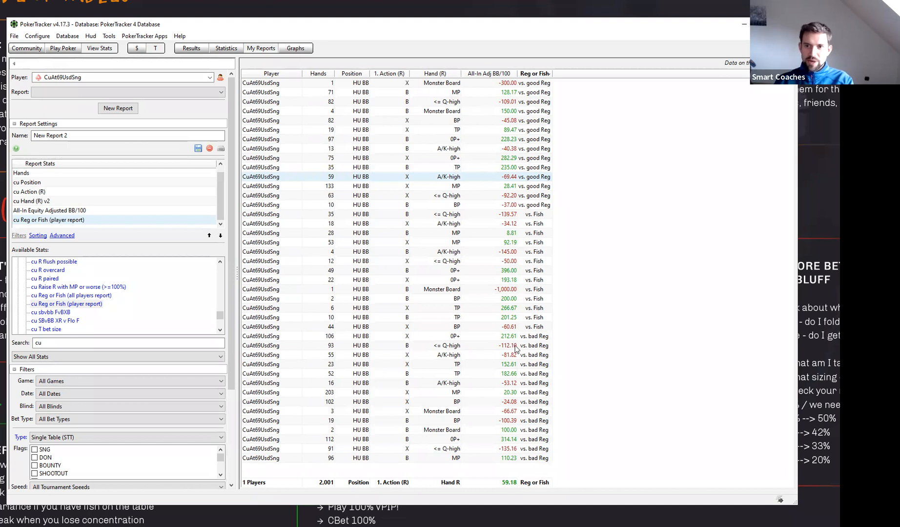
- Sort the report by Hand (R) and Action (R) to group river checks and bets within each hand strength
{"action": "left_click", "coordinate": [439, 74]}
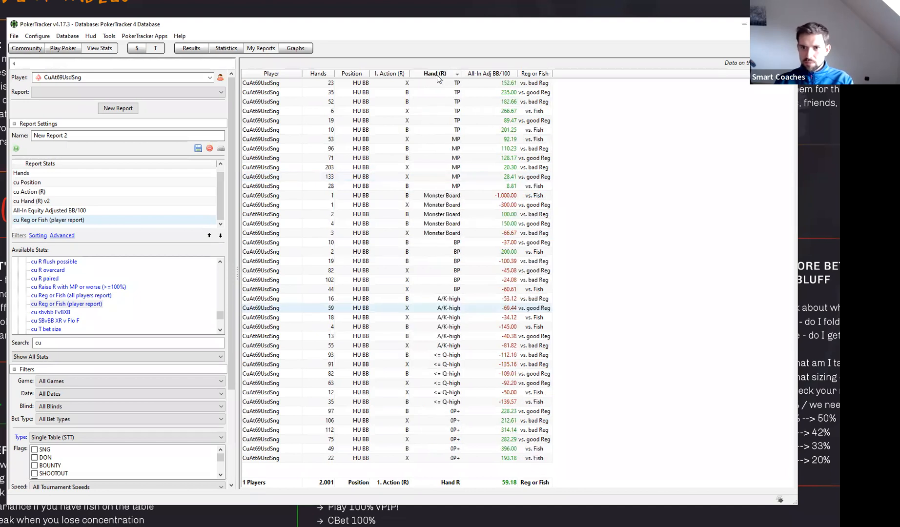
{"action": "left_click", "coordinate": [388, 74]}
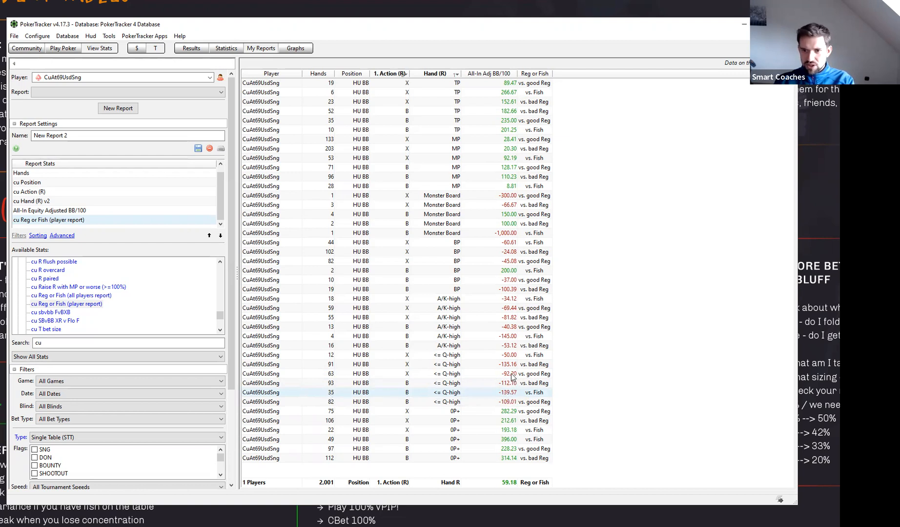
- Compare all-in adjusted BB/100 of river checks and bets with <= Q-high hands against bad regs, good regs and fish
{"action": "left_click", "coordinate": [508, 403]}
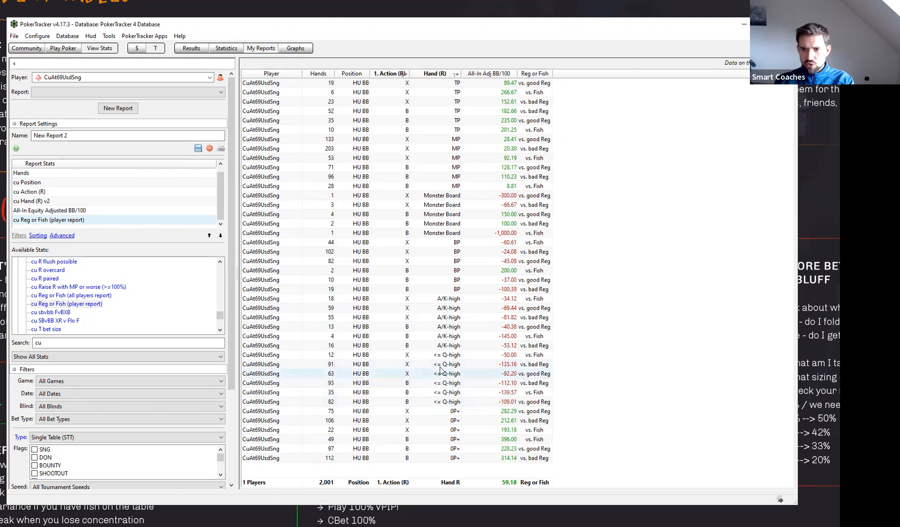
{"action": "left_click", "coordinate": [510, 367]}
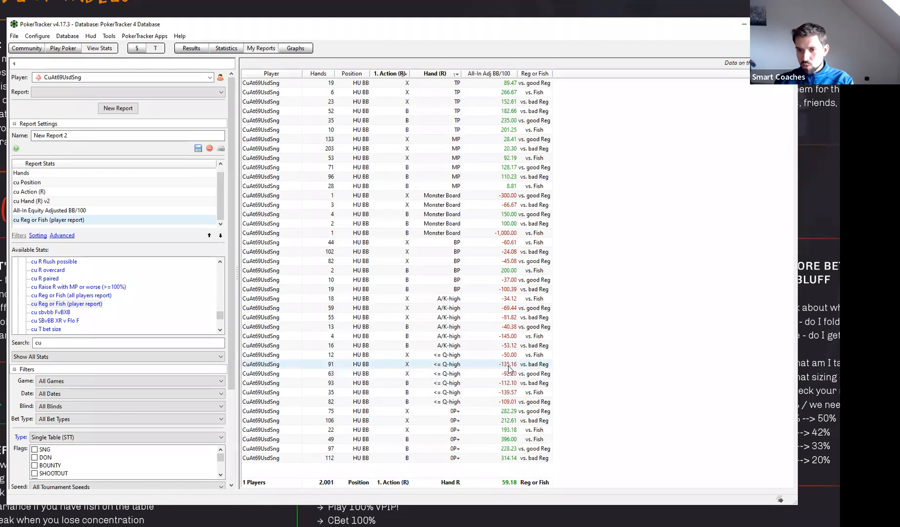
{"action": "left_click", "coordinate": [515, 373]}
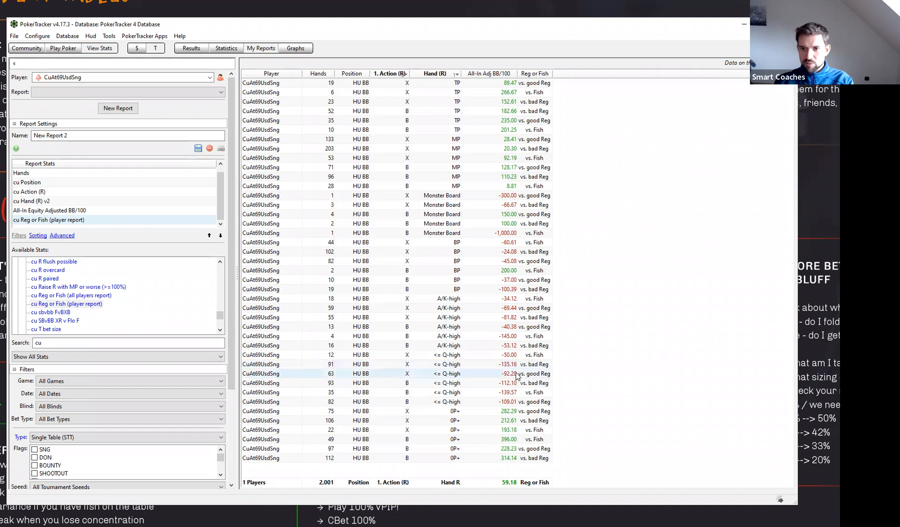
{"action": "left_click", "coordinate": [527, 402]}
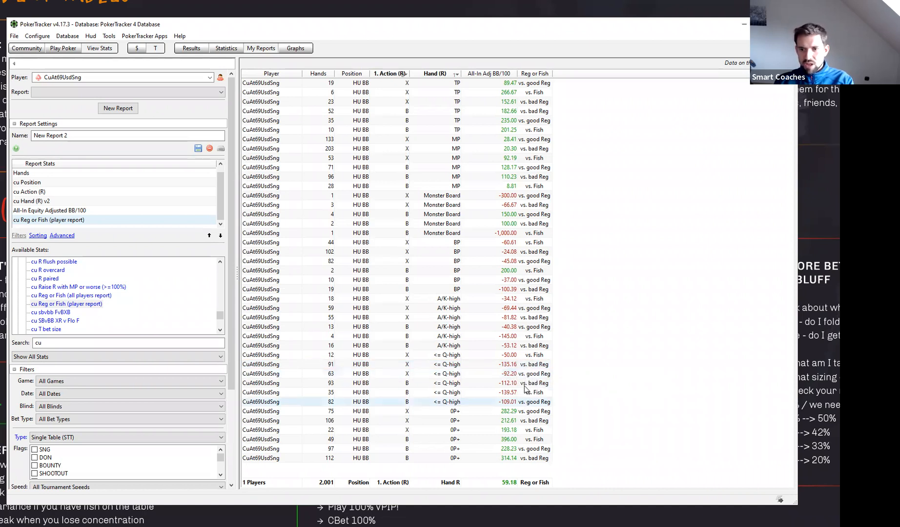
{"action": "left_click", "coordinate": [525, 383]}
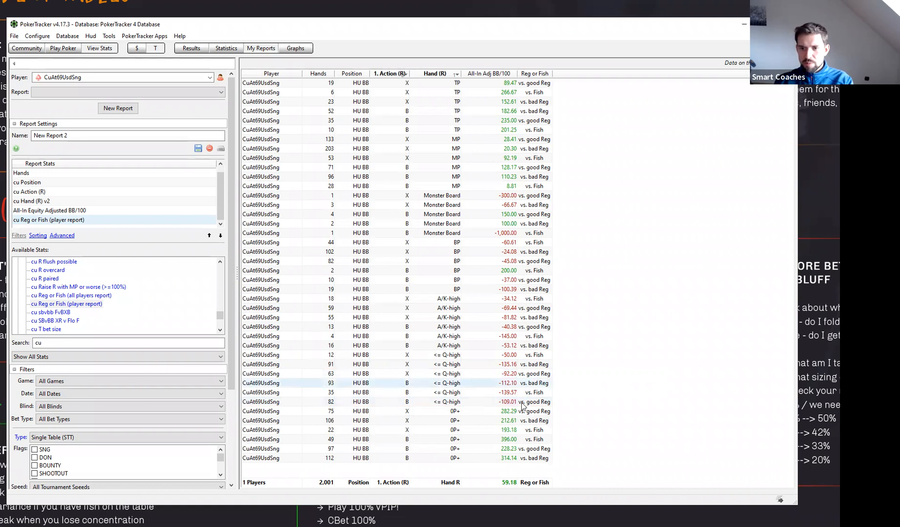
{"action": "left_click", "coordinate": [519, 401]}
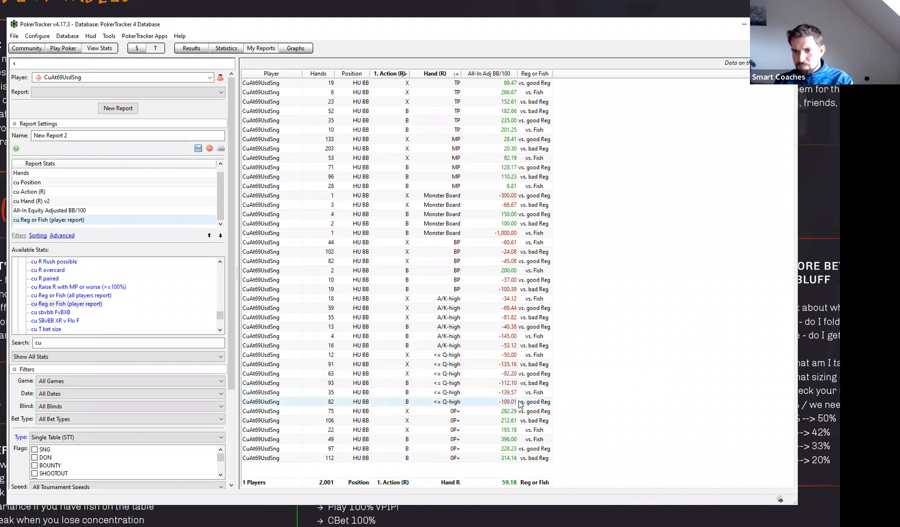
{"action": "left_click", "coordinate": [529, 367]}
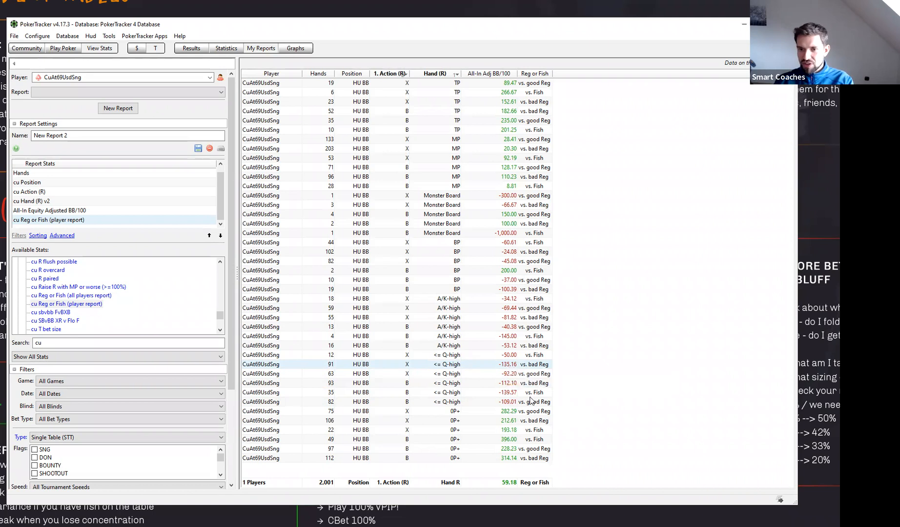
{"action": "left_click", "coordinate": [527, 402]}
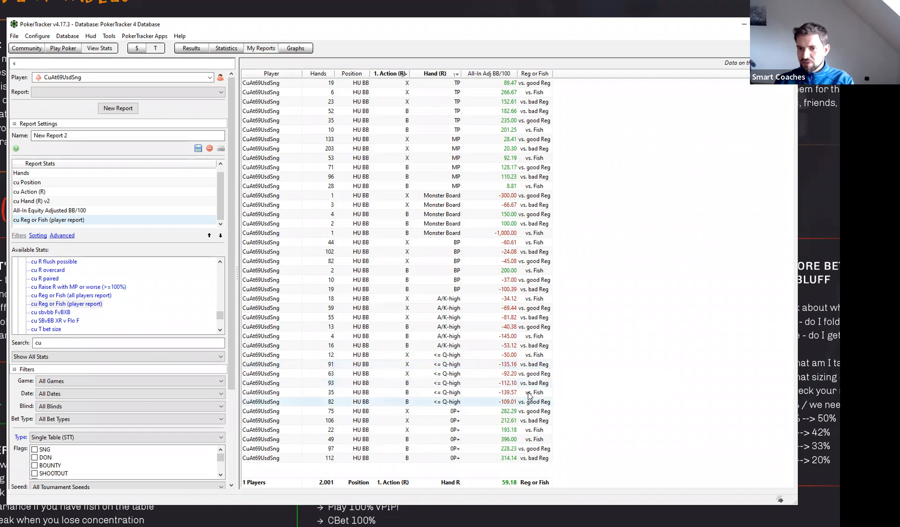
{"action": "left_click", "coordinate": [525, 383]}
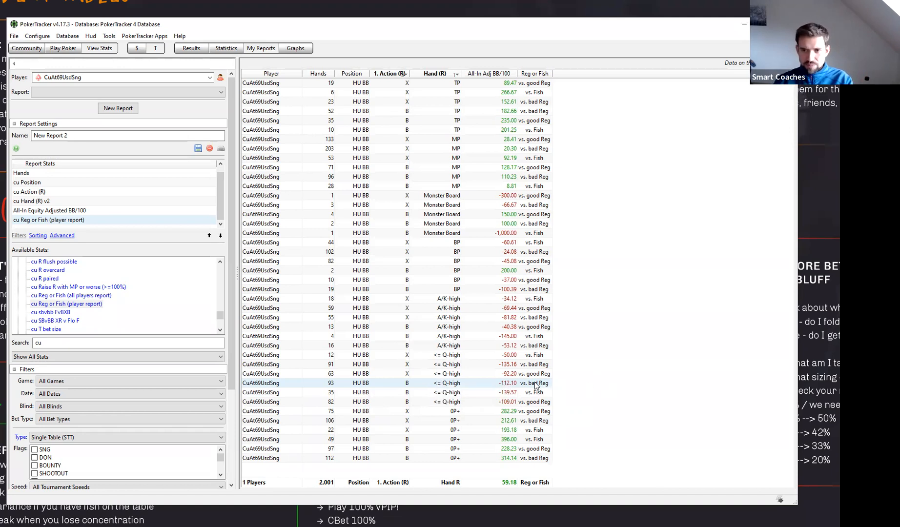
- Replace the cu Reg or Fish (player report) stat in the report with cu R bet size
{"action": "double_click", "coordinate": [55, 220]}
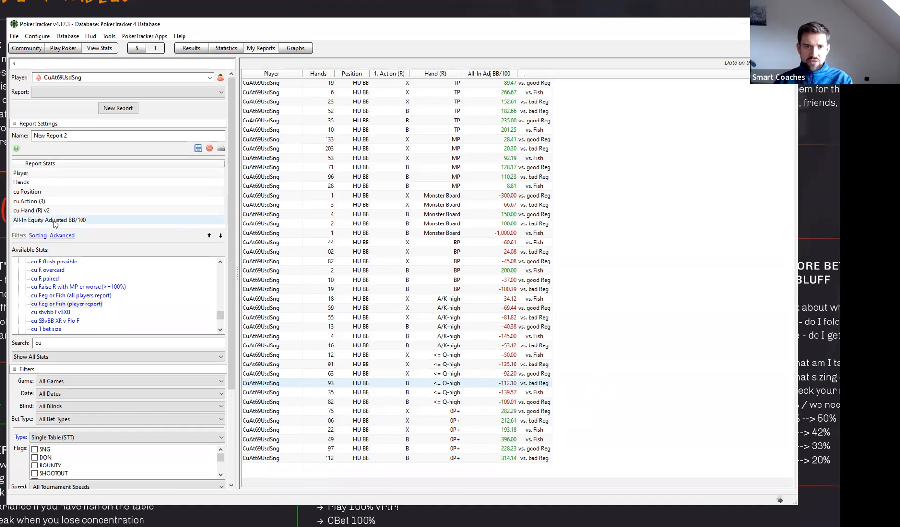
{"action": "left_click", "coordinate": [58, 314]}
{"action": "scroll", "coordinate": [57, 312], "scroll_direction": "up", "scroll_amount": 1}
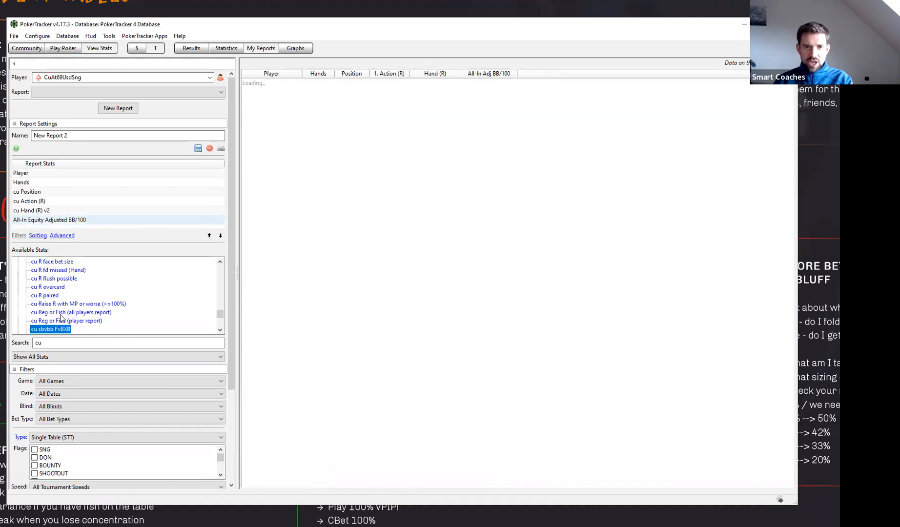
{"action": "scroll", "coordinate": [105, 300], "scroll_direction": "down", "scroll_amount": 2}
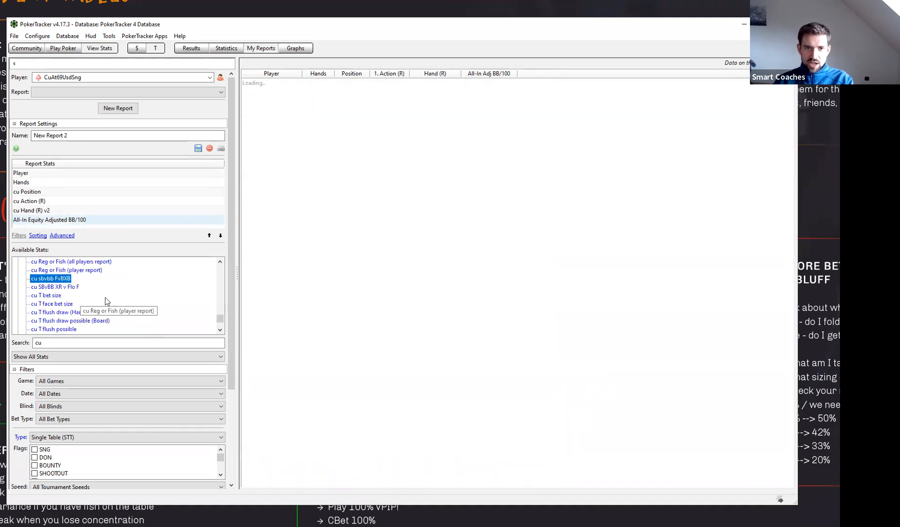
{"action": "scroll", "coordinate": [109, 286], "scroll_direction": "down", "scroll_amount": 1}
{"action": "scroll", "coordinate": [73, 313], "scroll_direction": "up", "scroll_amount": 3}
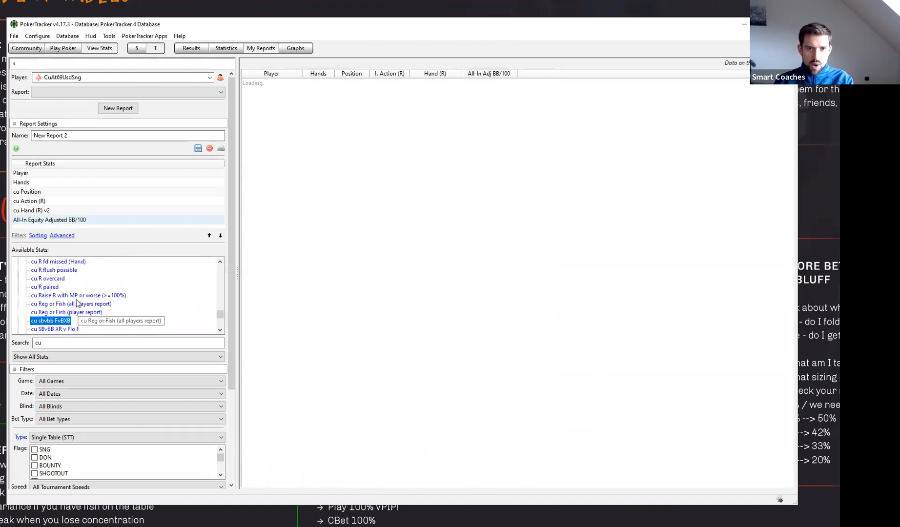
{"action": "scroll", "coordinate": [76, 302], "scroll_direction": "up", "scroll_amount": 3}
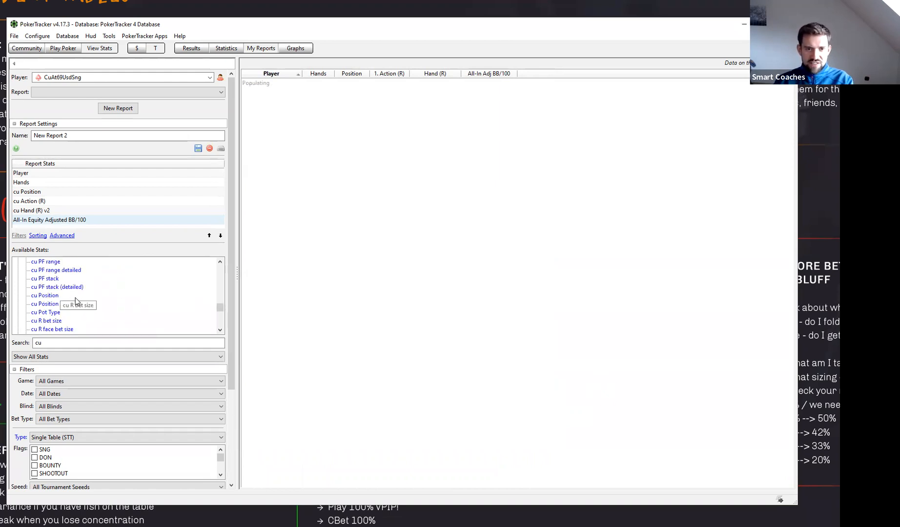
{"action": "scroll", "coordinate": [75, 303], "scroll_direction": "up", "scroll_amount": 1}
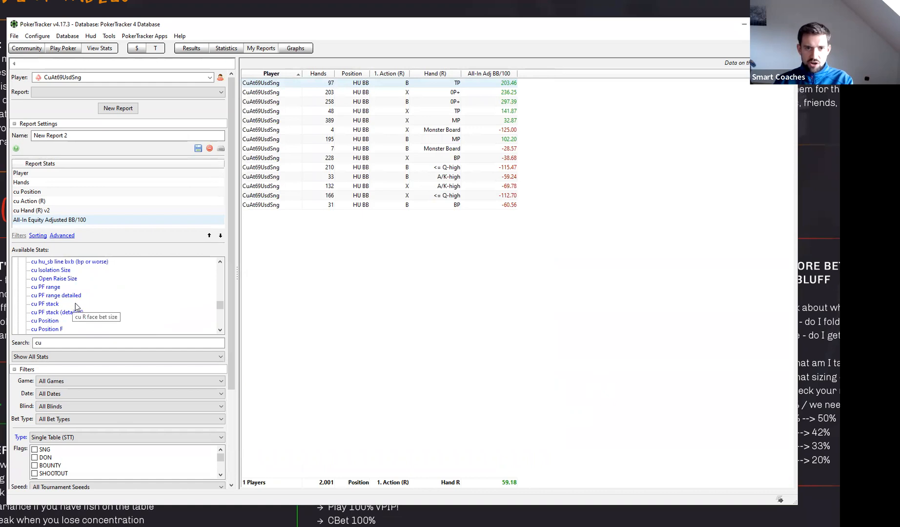
{"action": "scroll", "coordinate": [81, 308], "scroll_direction": "up", "scroll_amount": 2}
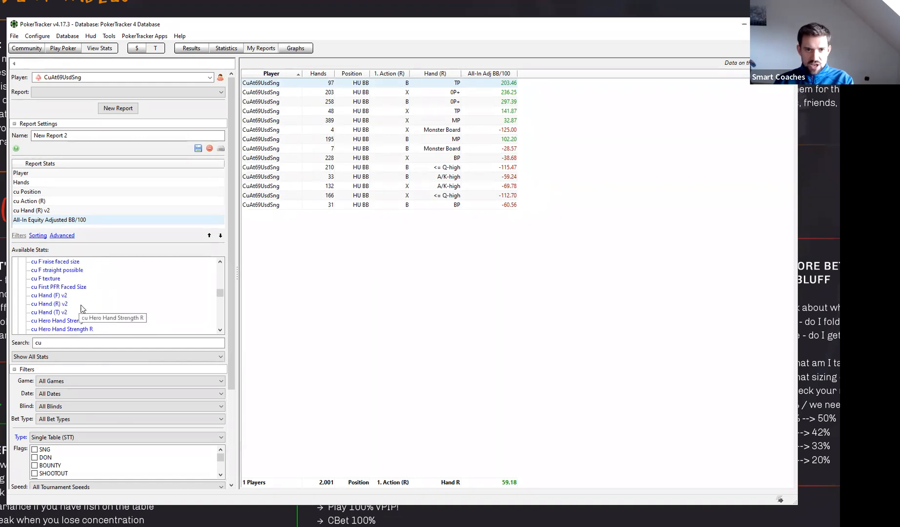
{"action": "scroll", "coordinate": [84, 308], "scroll_direction": "up", "scroll_amount": 4}
{"action": "scroll", "coordinate": [84, 308], "scroll_direction": "down", "scroll_amount": 10}
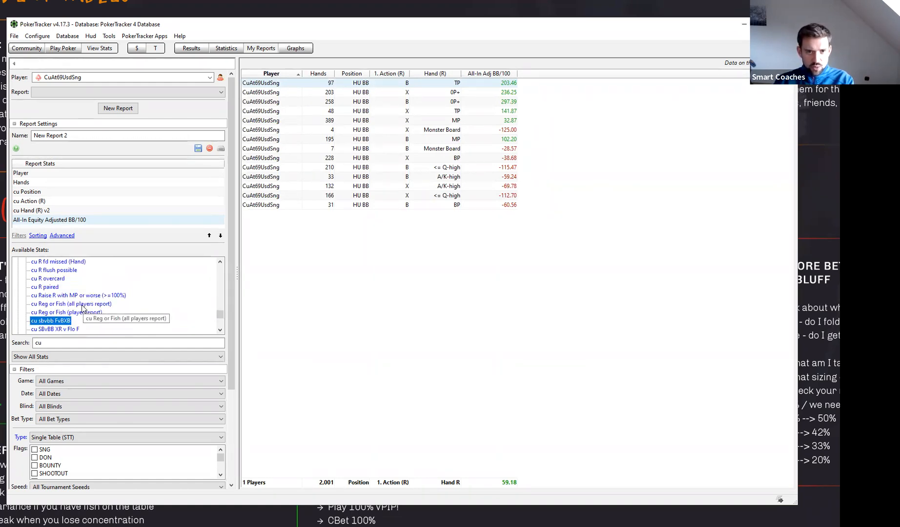
{"action": "left_click", "coordinate": [49, 278]}
{"action": "scroll", "coordinate": [50, 276], "scroll_direction": "up", "scroll_amount": 1}
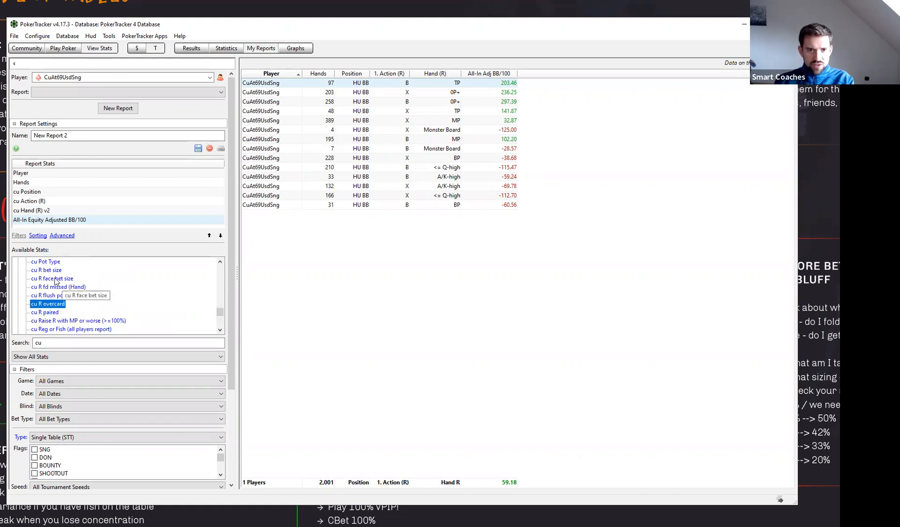
{"action": "double_click", "coordinate": [49, 271]}
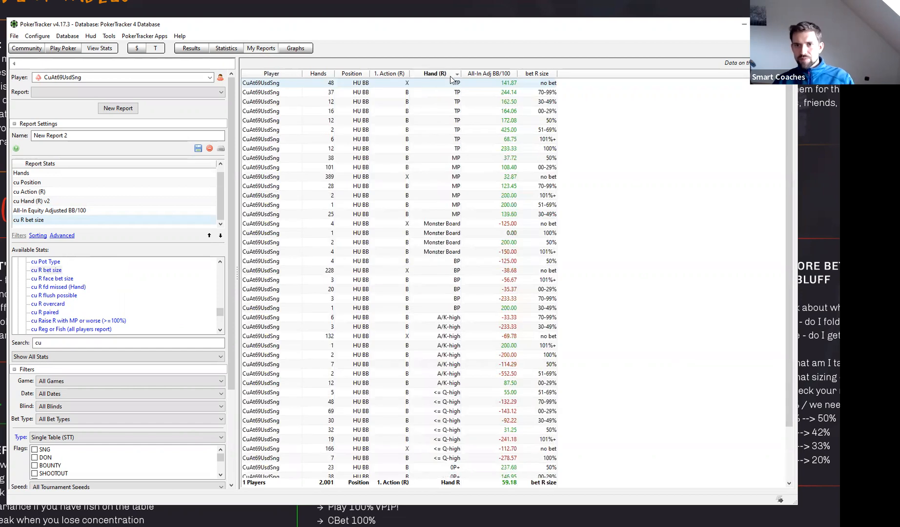
- Sort the report by bet R size within the Hand (R) groups and examine the <= Q-high bet sizes
{"action": "left_click", "coordinate": [536, 73]}
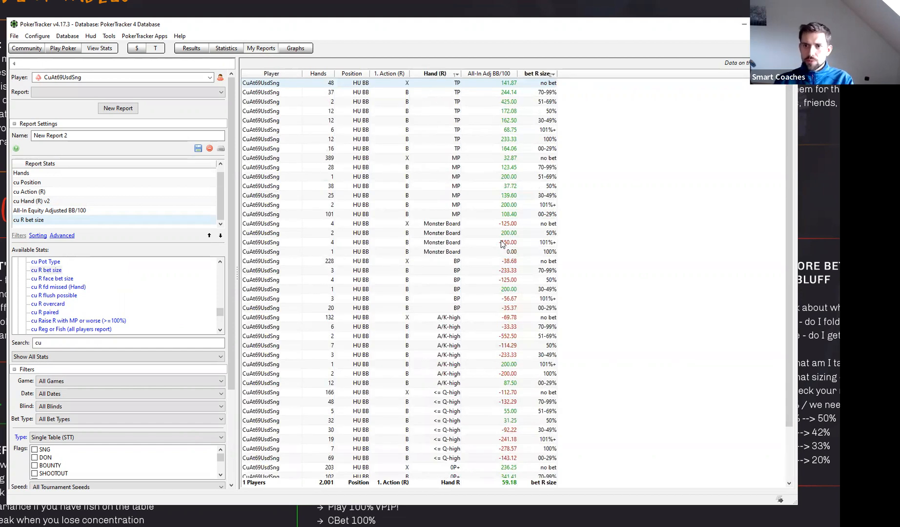
{"action": "scroll", "coordinate": [503, 206], "scroll_direction": "down", "scroll_amount": 3}
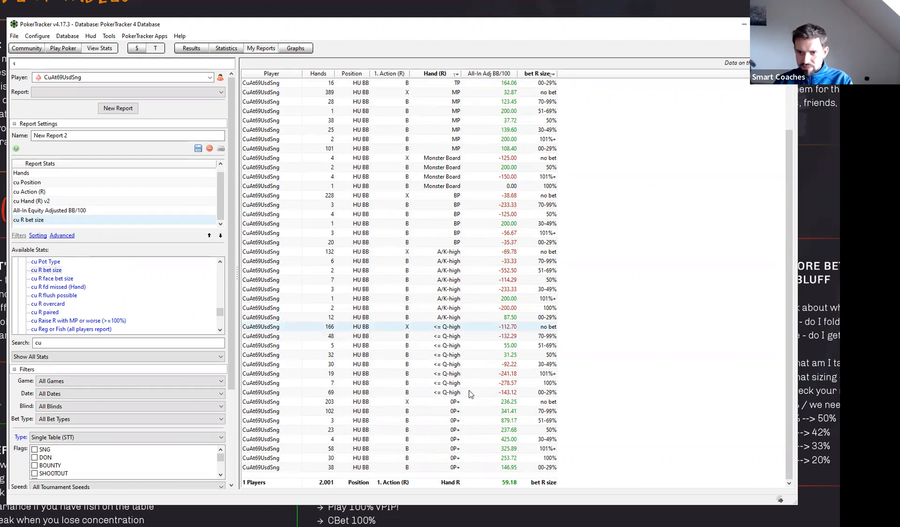
- Compare the hand counts and all-in adjusted BB/100 of <= Q-high river bets across the different bet sizes
{"action": "left_click", "coordinate": [546, 394]}
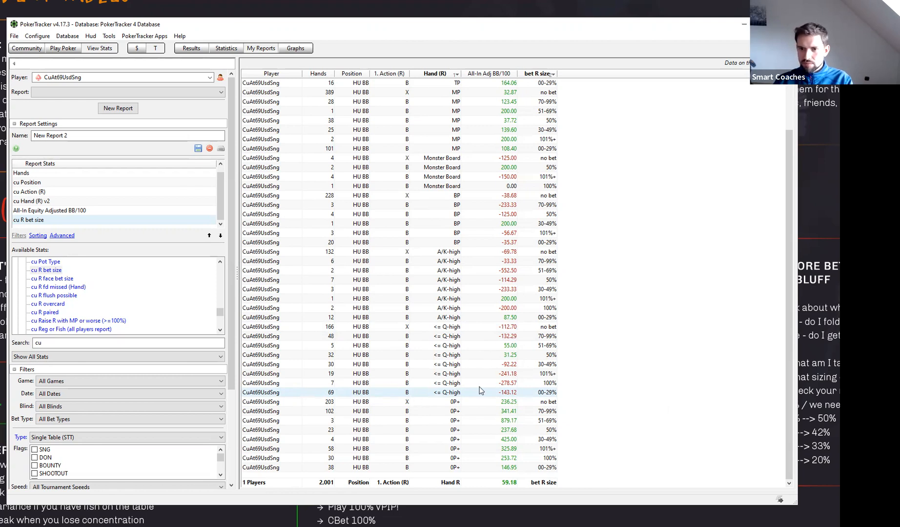
{"action": "left_click", "coordinate": [335, 383]}
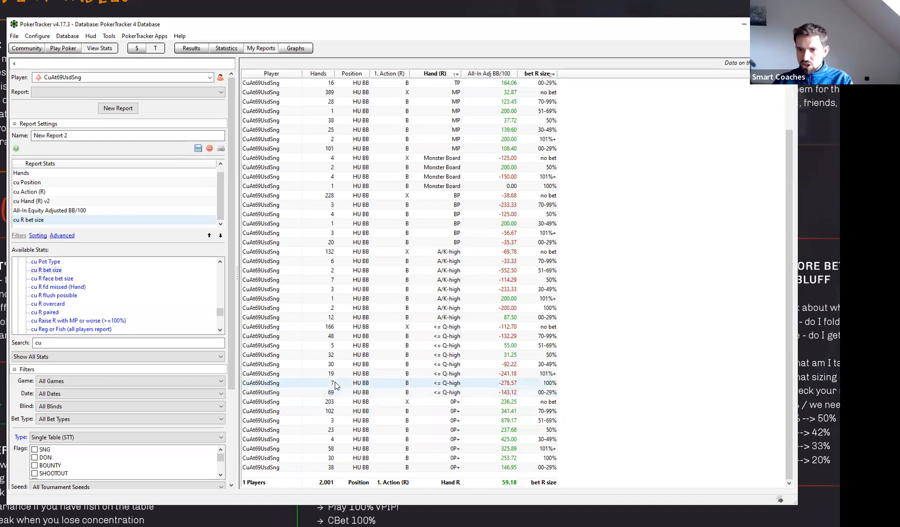
{"action": "left_click", "coordinate": [328, 373]}
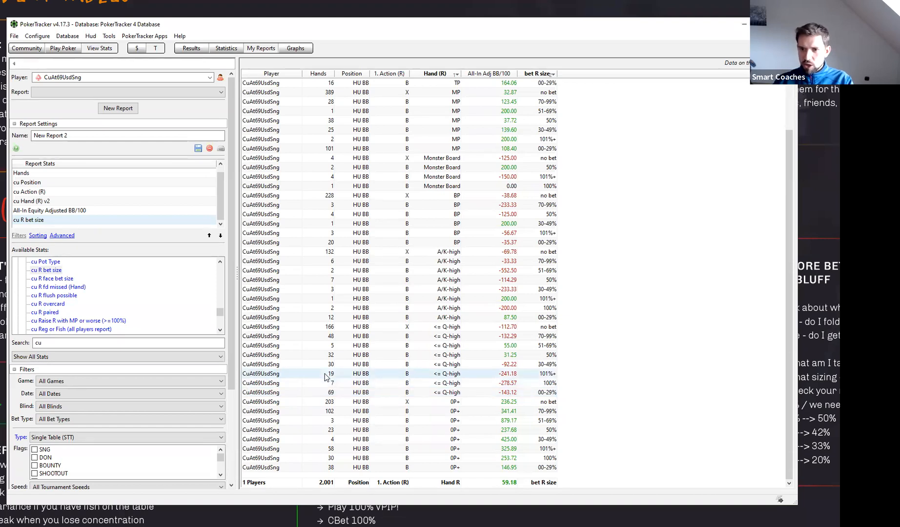
{"action": "left_click", "coordinate": [338, 382]}
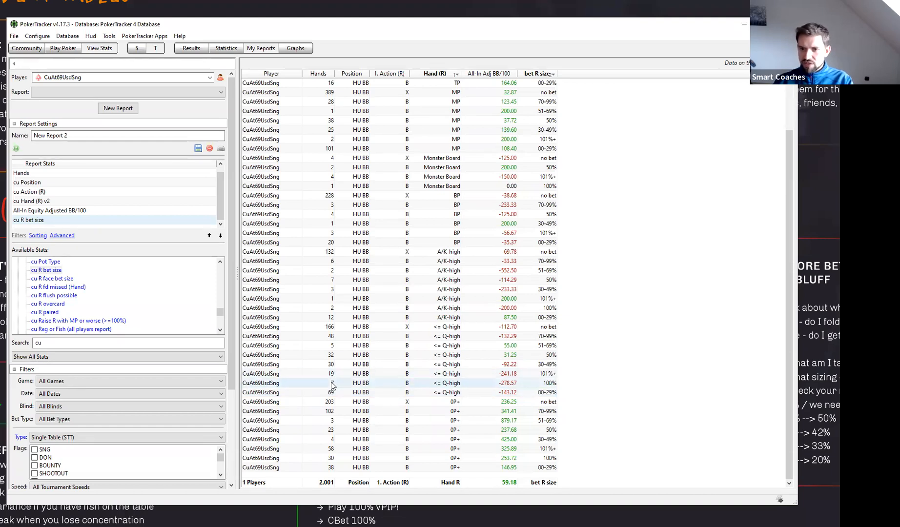
{"action": "left_click", "coordinate": [511, 376]}
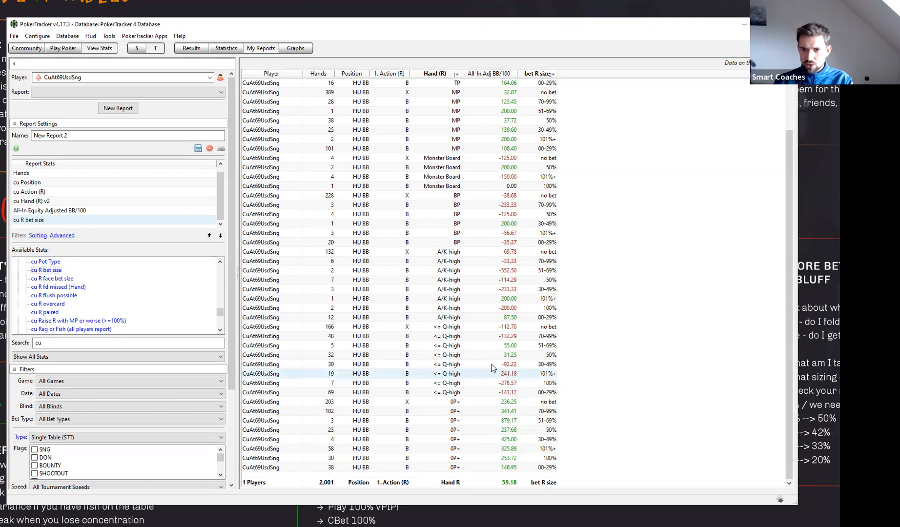
{"action": "left_click", "coordinate": [513, 365]}
{"action": "left_click", "coordinate": [523, 358]}
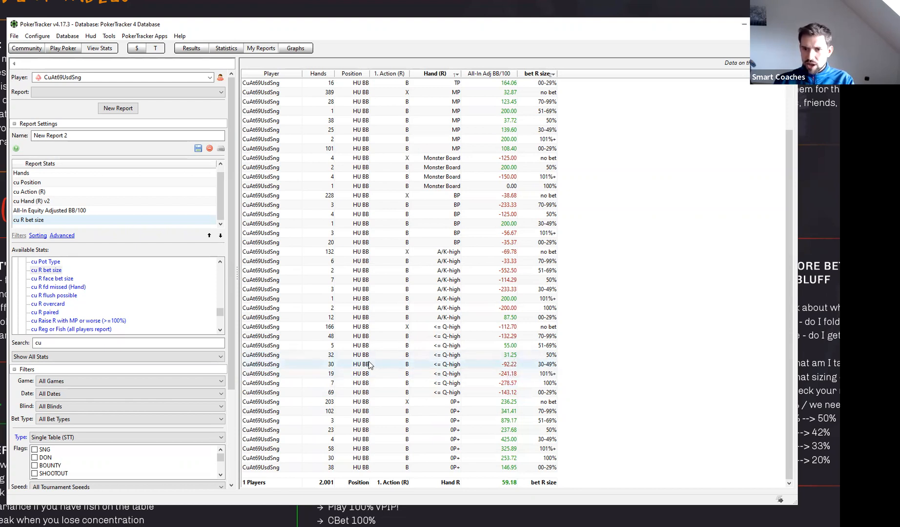
{"action": "left_click", "coordinate": [335, 363]}
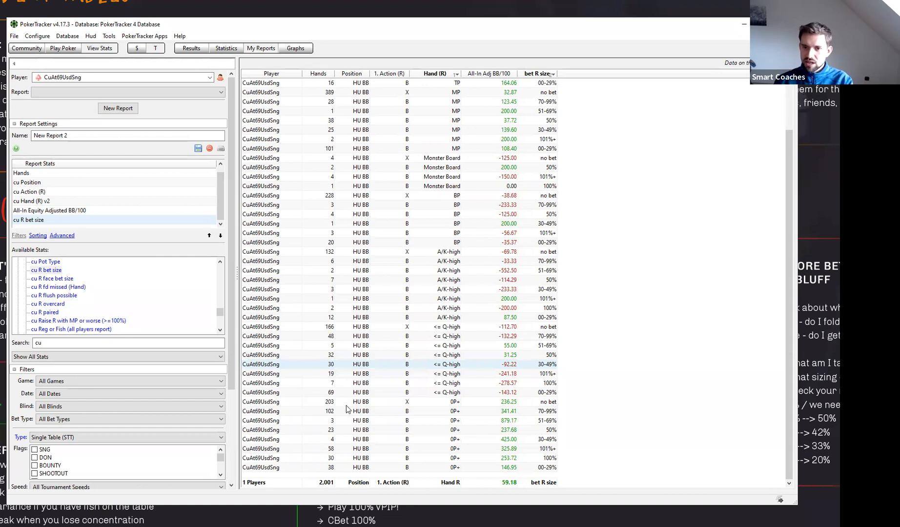
{"action": "left_click", "coordinate": [343, 345]}
{"action": "left_click", "coordinate": [341, 355]}
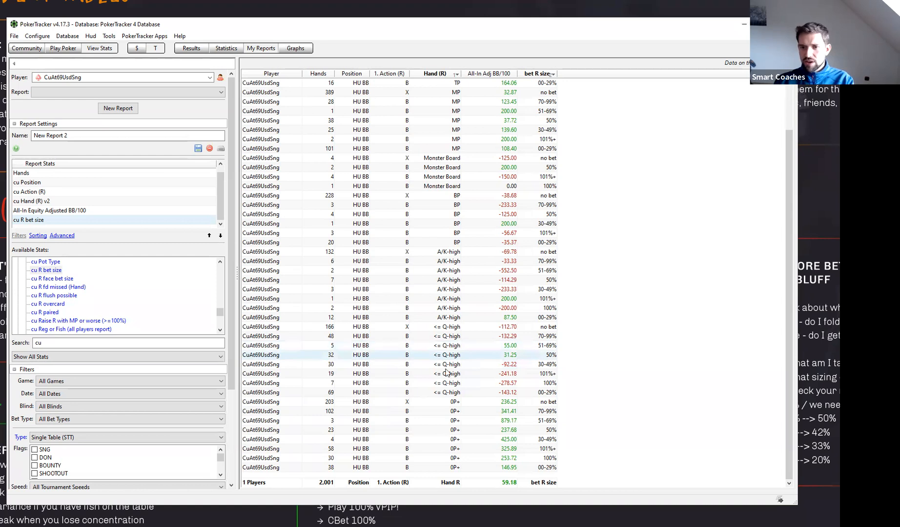
{"action": "left_click", "coordinate": [339, 373]}
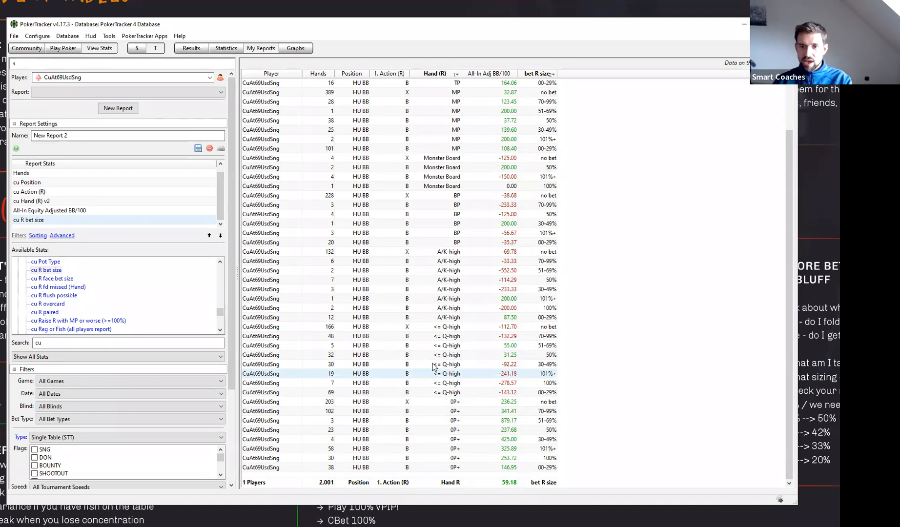
{"action": "left_click", "coordinate": [359, 365]}
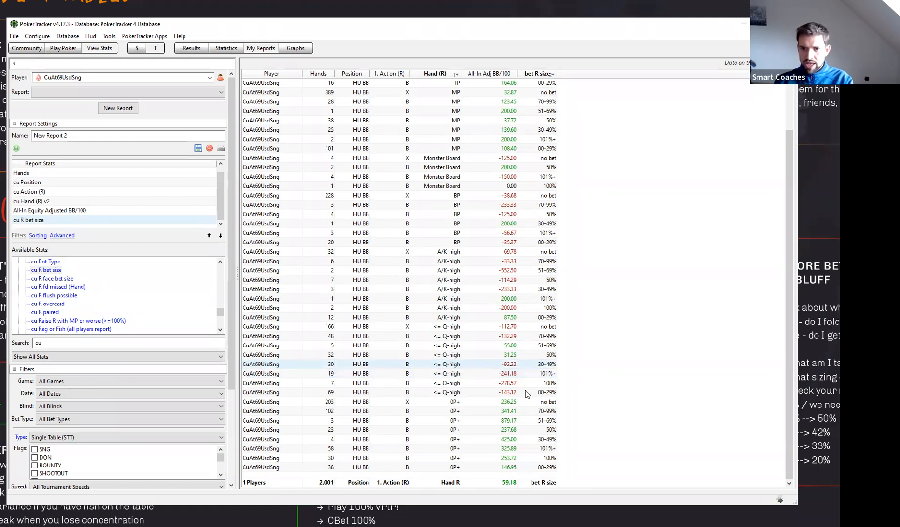
{"action": "left_click", "coordinate": [392, 391]}
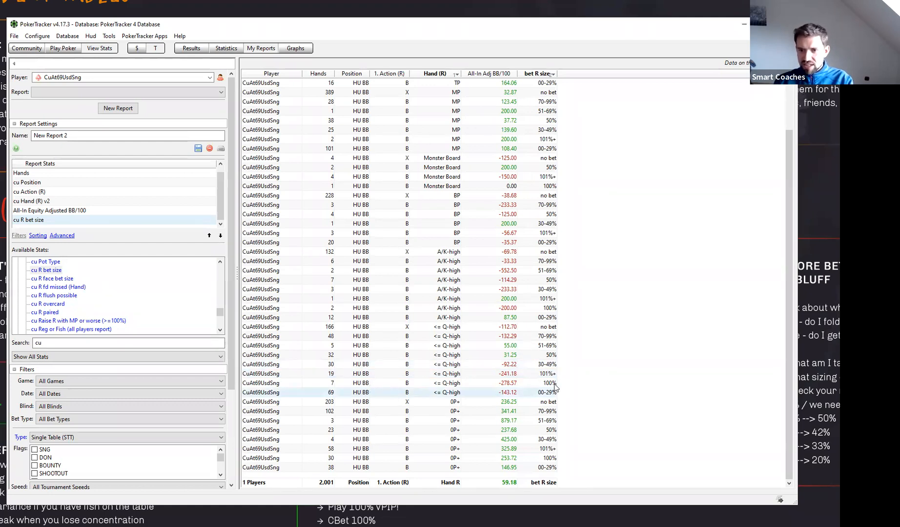
{"action": "left_click", "coordinate": [548, 385]}
{"action": "left_click", "coordinate": [546, 375]}
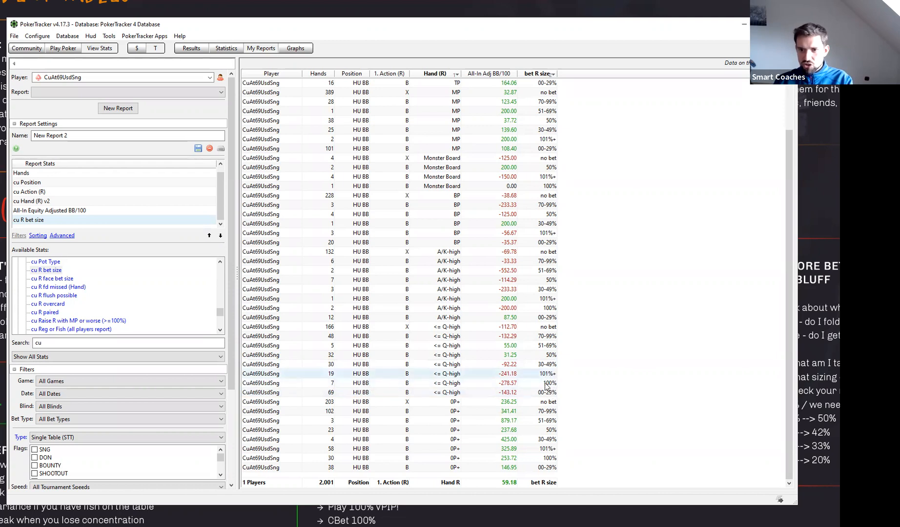
{"action": "left_click", "coordinate": [537, 391]}
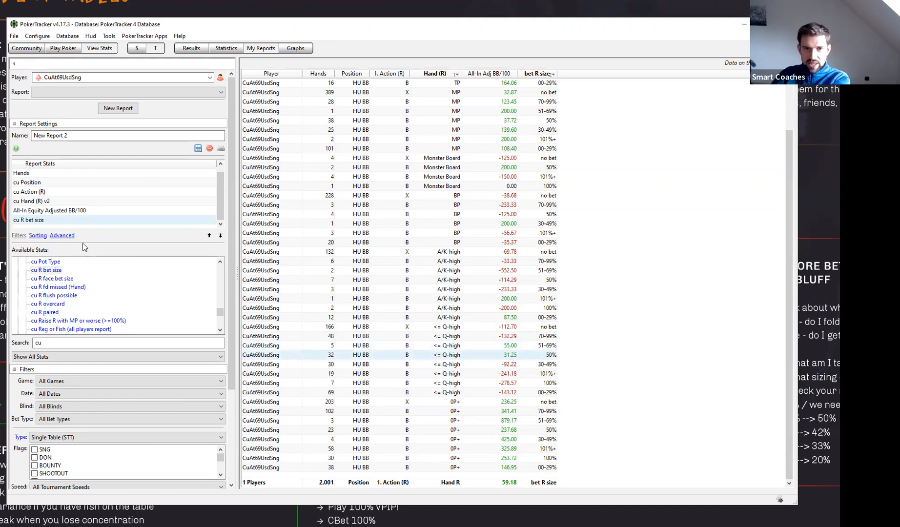
- Replace the cu R bet size stat with cu R paired and sort the report by Hand (R) and R paired
{"action": "double_click", "coordinate": [62, 219]}
{"action": "scroll", "coordinate": [131, 310], "scroll_direction": "down", "scroll_amount": 3}
{"action": "scroll", "coordinate": [127, 311], "scroll_direction": "up", "scroll_amount": 2}
{"action": "left_click_drag", "start_coordinate": [52, 287], "coordinate": [57, 223]}
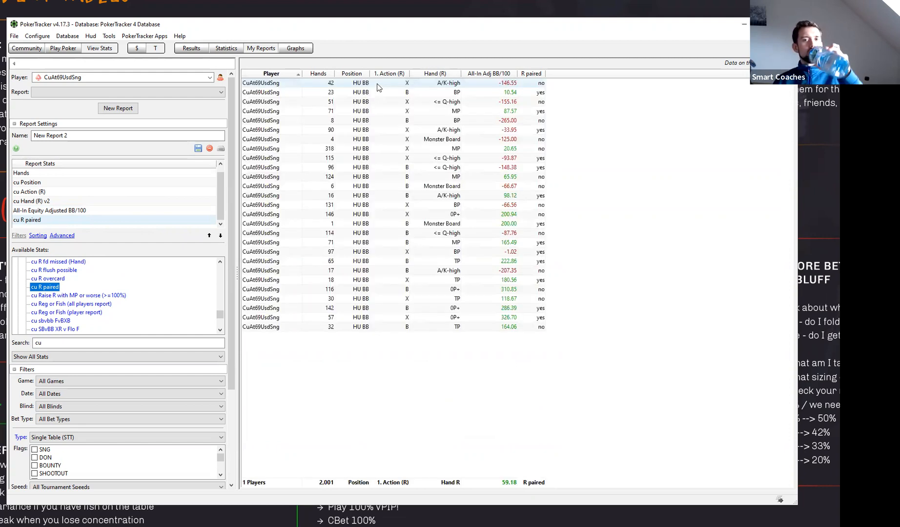
{"action": "left_click", "coordinate": [424, 74]}
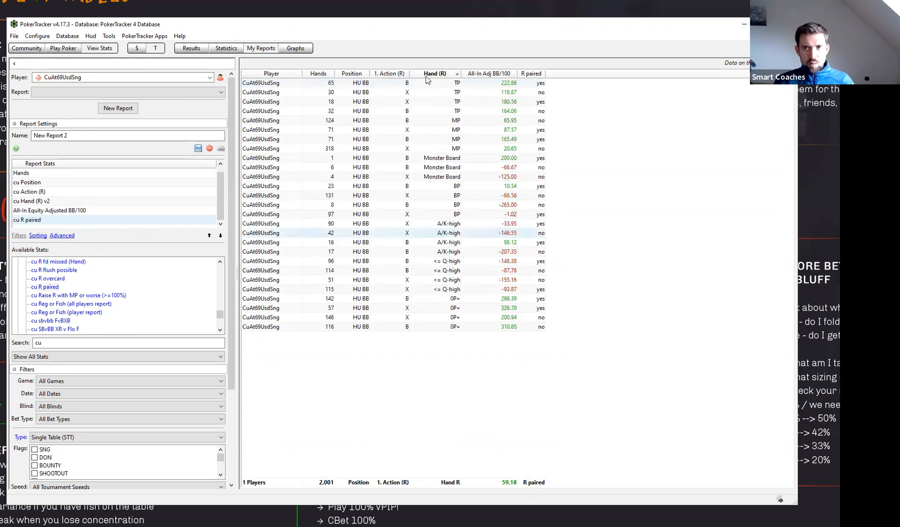
{"action": "left_click", "coordinate": [535, 74], "text": "shift"}
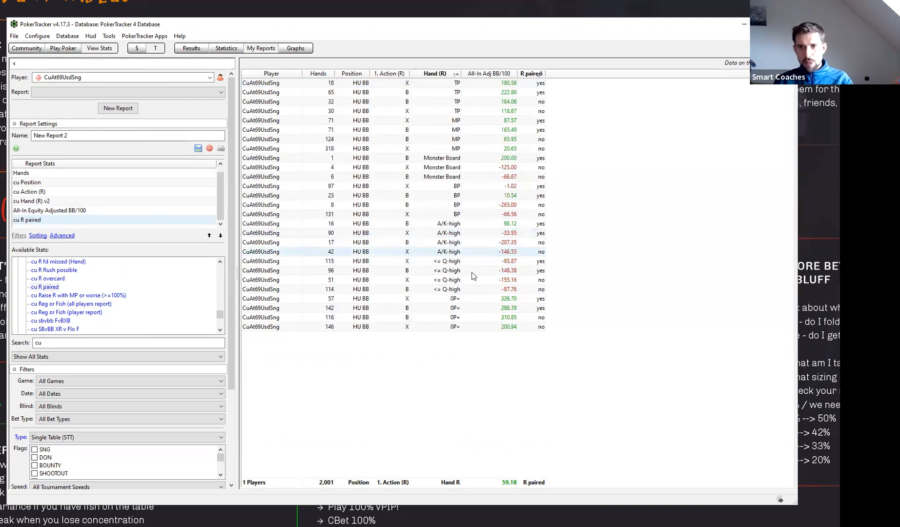
- Compare all-in adjusted BB/100 of <= Q-high river checks and bets for R paired yes and no
{"action": "left_click", "coordinate": [494, 291]}
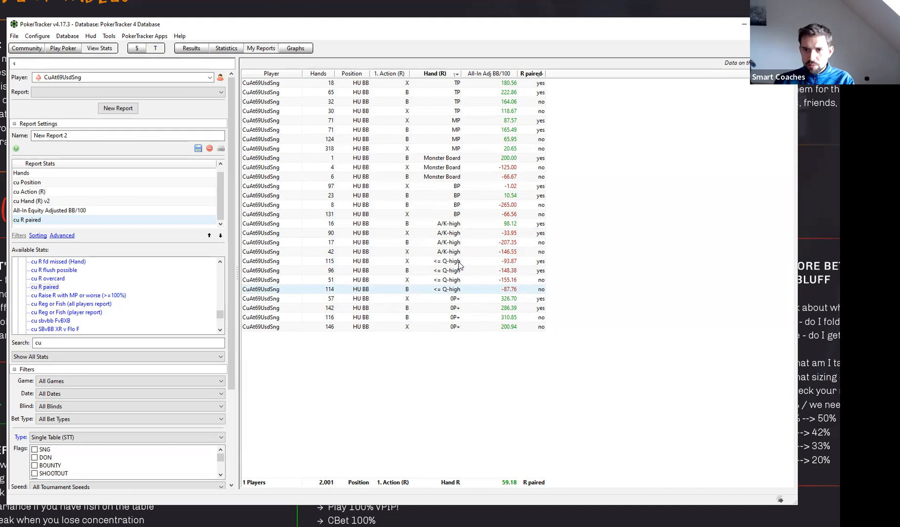
{"action": "left_click", "coordinate": [539, 281]}
{"action": "left_click", "coordinate": [475, 289]}
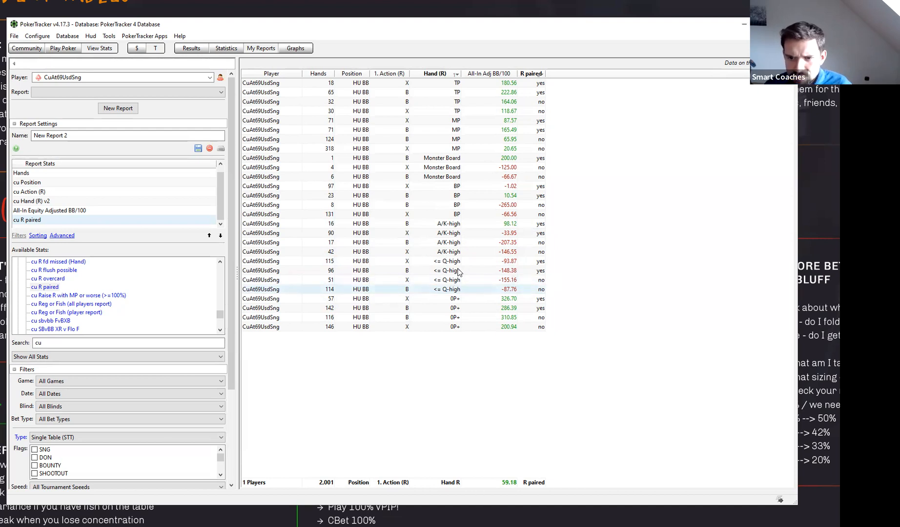
{"action": "left_click", "coordinate": [449, 264]}
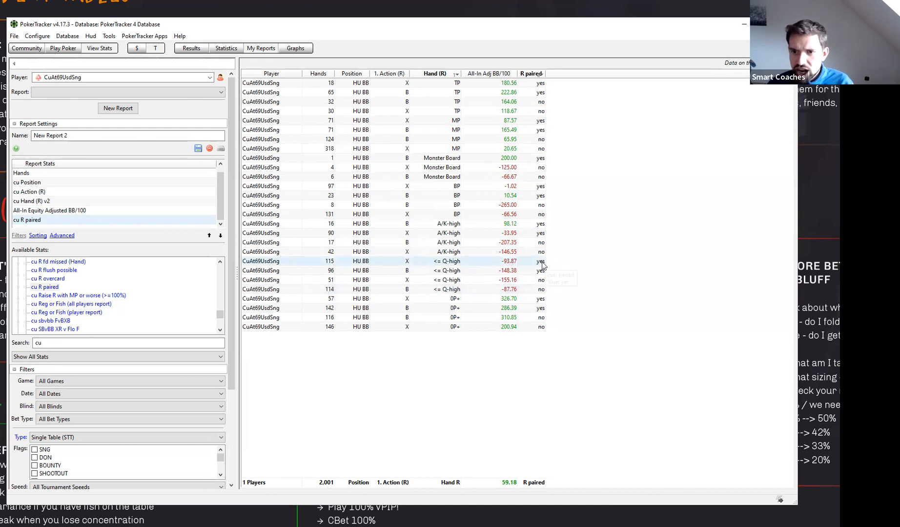
{"action": "left_click", "coordinate": [511, 274]}
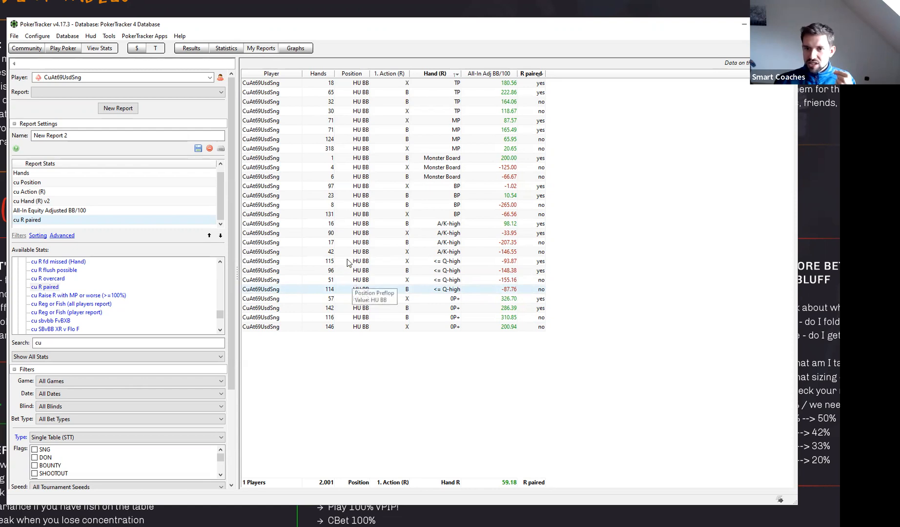
- Replace the cu R paired stat with cu R overcard and sort the report by Hand (R) and R overcard
{"action": "double_click", "coordinate": [80, 220]}
{"action": "scroll", "coordinate": [97, 296], "scroll_direction": "down", "scroll_amount": 3}
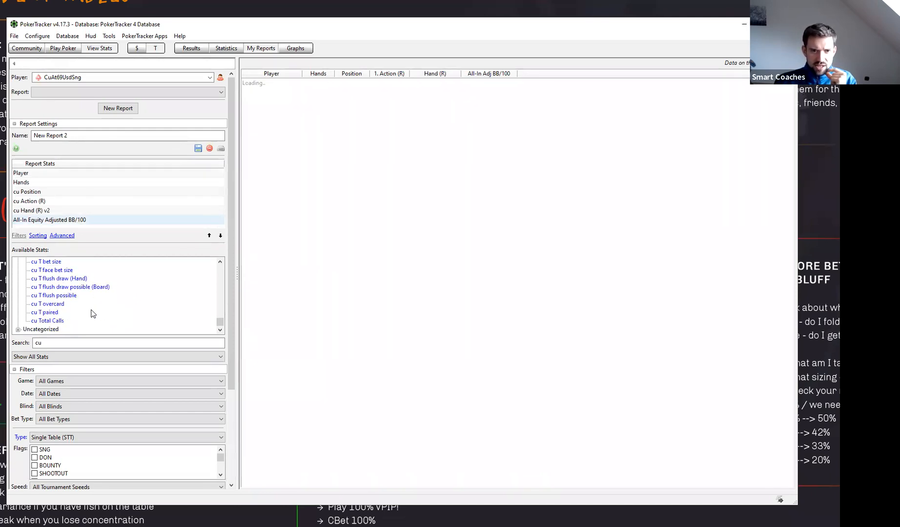
{"action": "scroll", "coordinate": [61, 298], "scroll_direction": "up", "scroll_amount": 4}
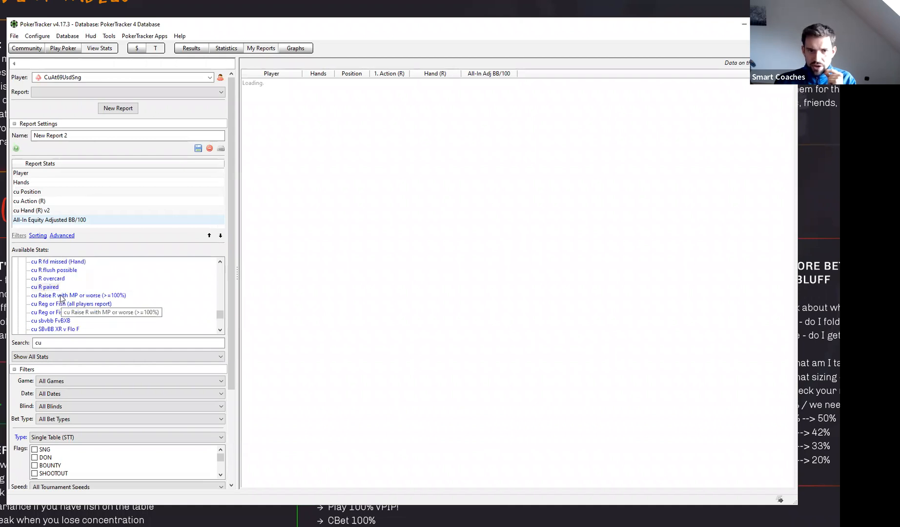
{"action": "double_click", "coordinate": [49, 279]}
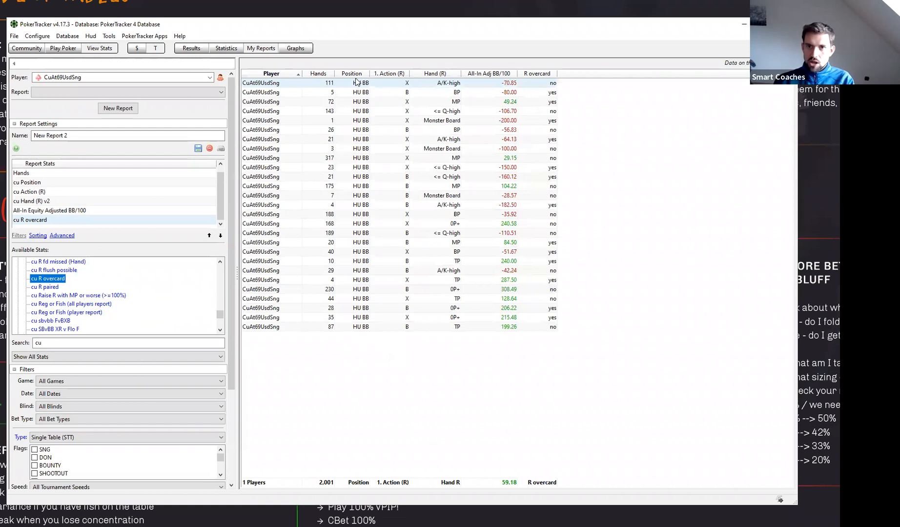
{"action": "left_click", "coordinate": [432, 75]}
{"action": "left_click", "coordinate": [531, 74], "text": "shift"}
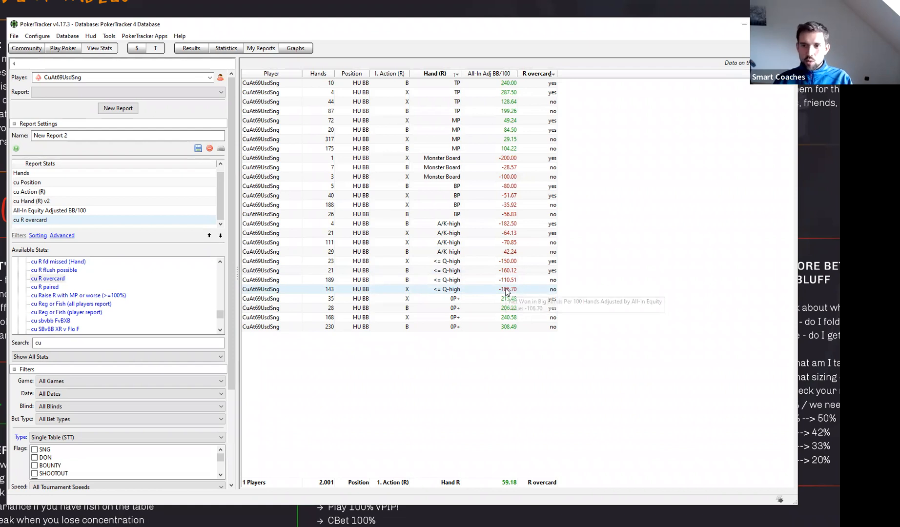
- Add the cu R paired stat alongside cu R overcard and sort the report by Hand (R), R overcard and R paired
{"action": "scroll", "coordinate": [76, 311], "scroll_direction": "up", "scroll_amount": 1}
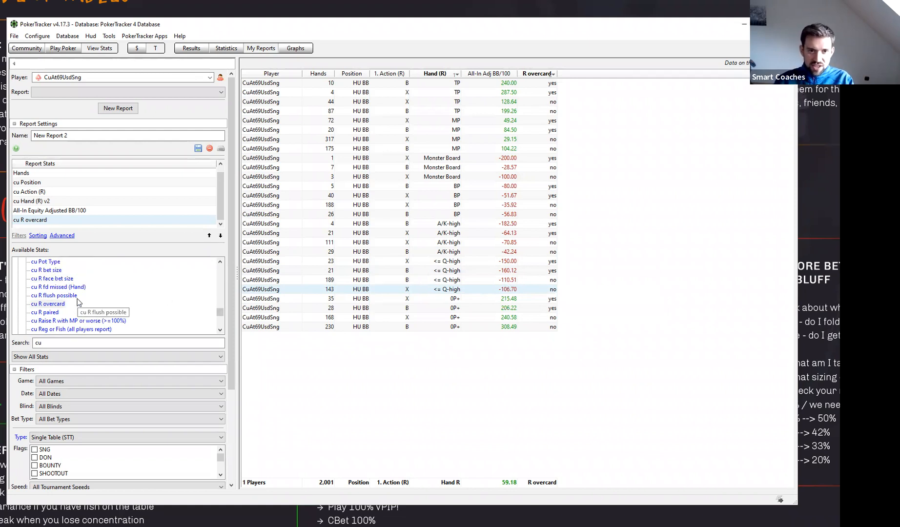
{"action": "double_click", "coordinate": [56, 313]}
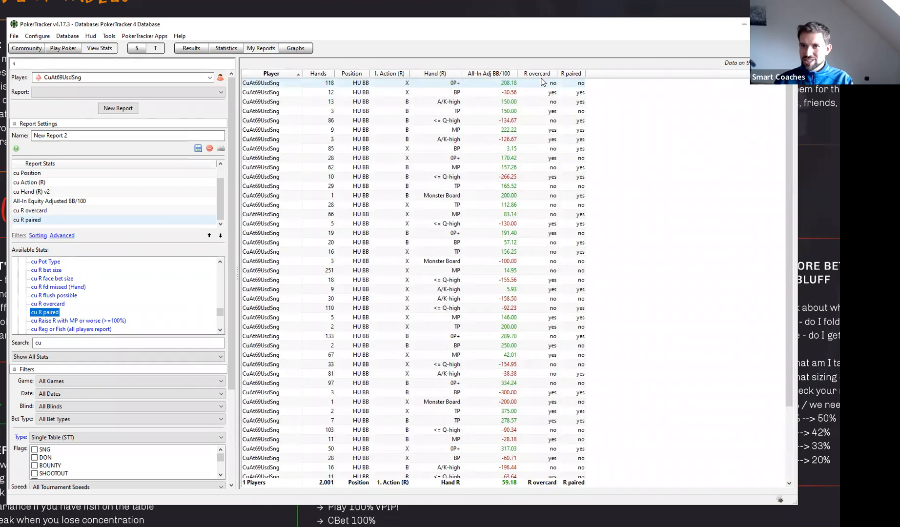
{"action": "left_click", "coordinate": [453, 76]}
{"action": "left_click", "coordinate": [541, 75], "text": "shift"}
{"action": "left_click", "coordinate": [570, 74], "text": "shift"}
{"action": "scroll", "coordinate": [493, 249], "scroll_direction": "down", "scroll_amount": 4}
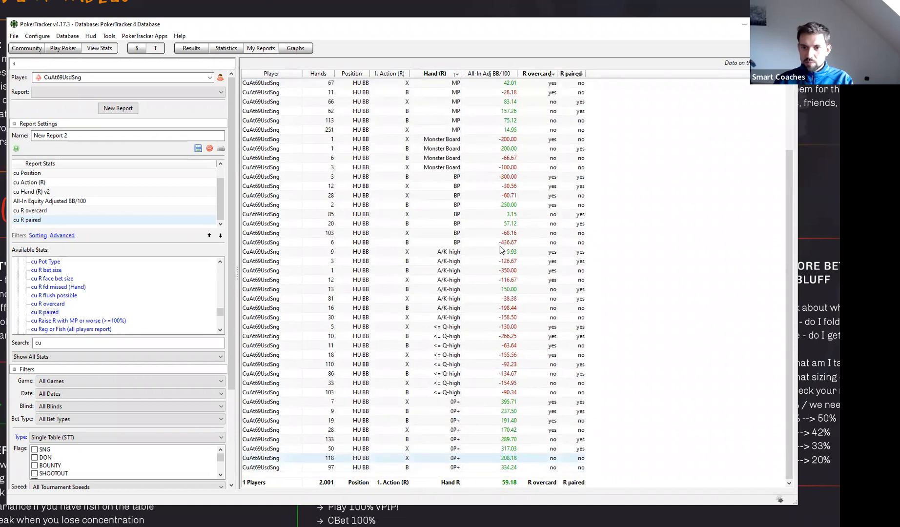
- Compare all-in adjusted BB/100 of <= Q-high river checks and bets without an overcard, for R paired yes and no
{"action": "left_click", "coordinate": [550, 386]}
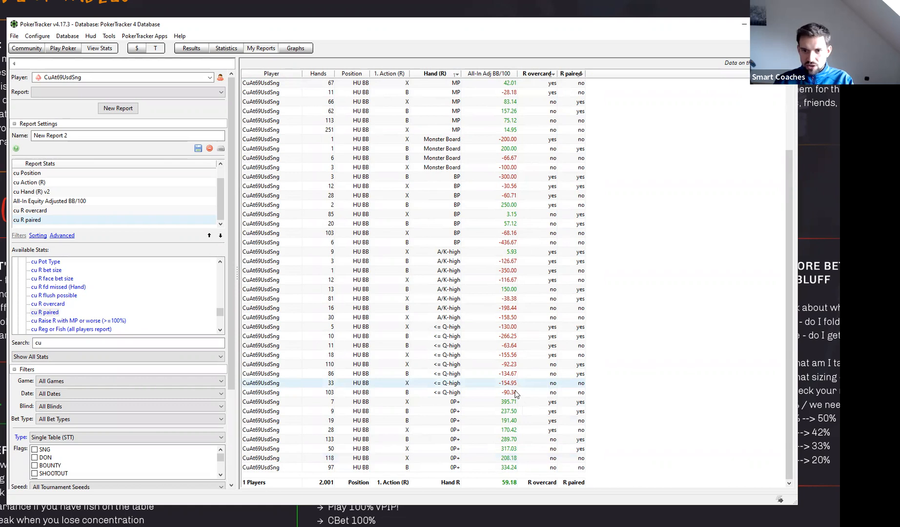
{"action": "left_click", "coordinate": [552, 397]}
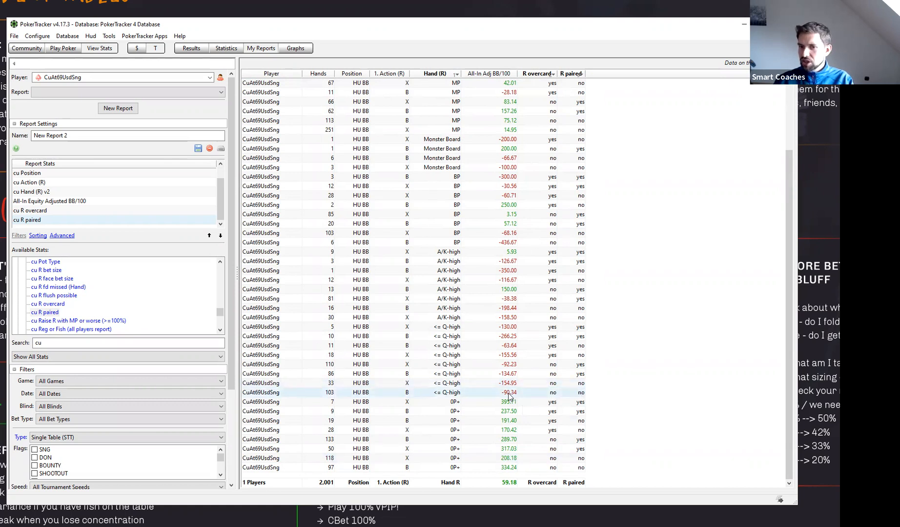
{"action": "mouse_move", "coordinate": [507, 396]}
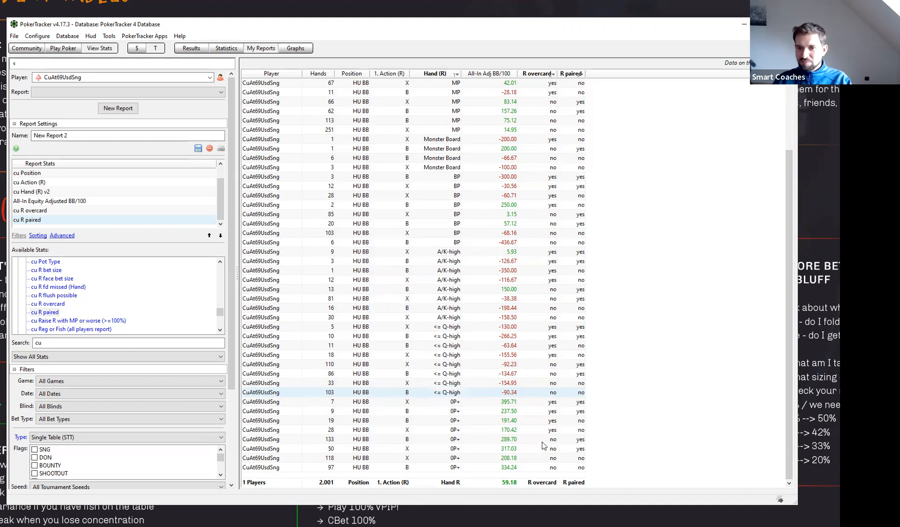
{"action": "left_click", "coordinate": [518, 374]}
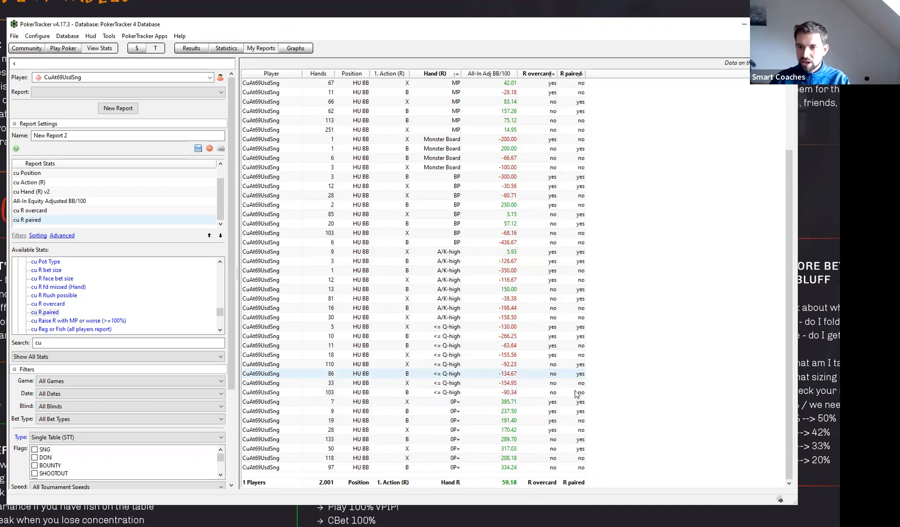
{"action": "left_click", "coordinate": [577, 395]}
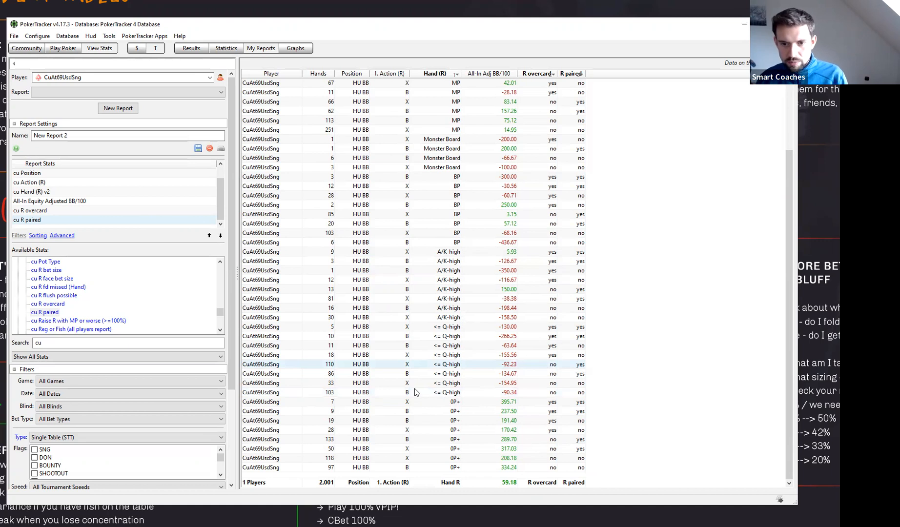
{"action": "left_click", "coordinate": [452, 367]}
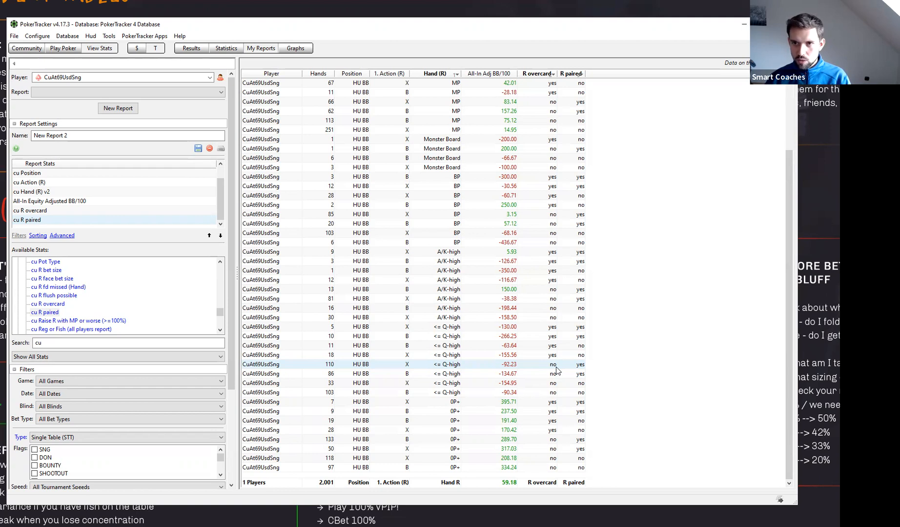
{"action": "left_click", "coordinate": [445, 393]}
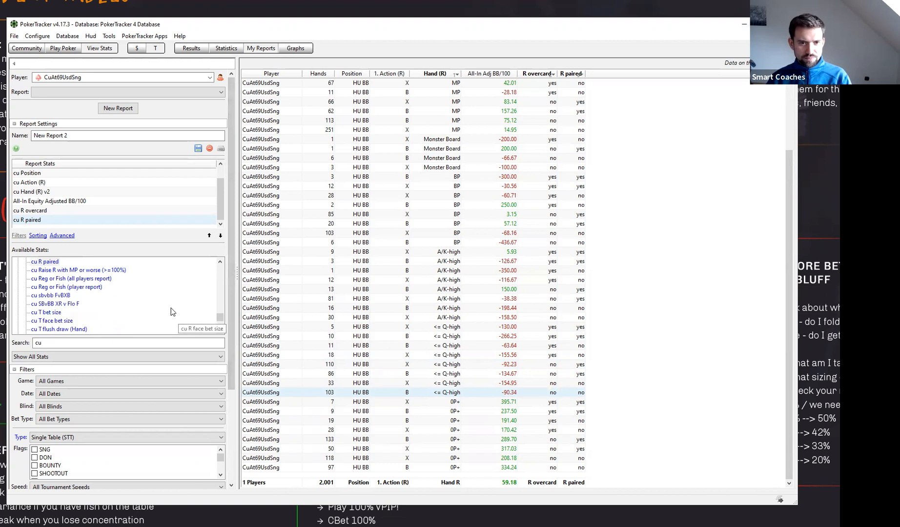
- Replace the cu R paired and cu R overcard stats with cu R flush possible and sort the report by R flush possible
{"action": "double_click", "coordinate": [48, 219]}
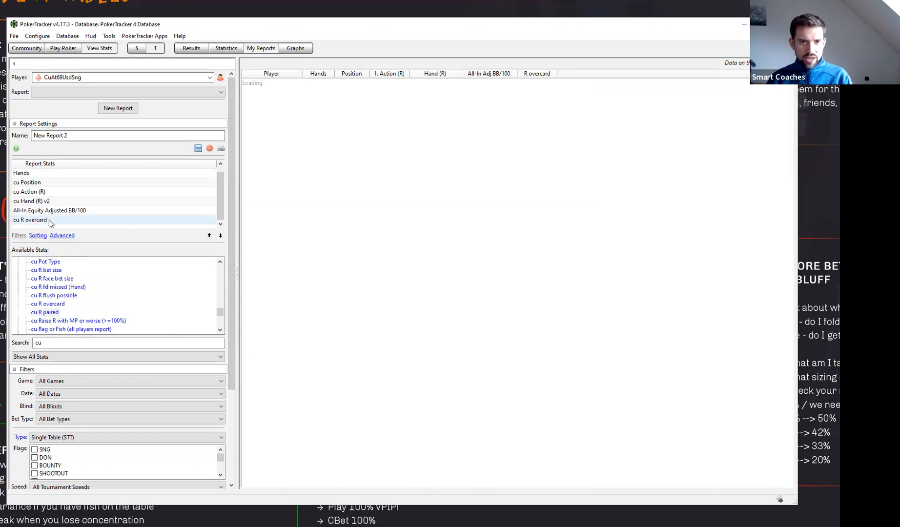
{"action": "double_click", "coordinate": [48, 219]}
{"action": "double_click", "coordinate": [61, 295]}
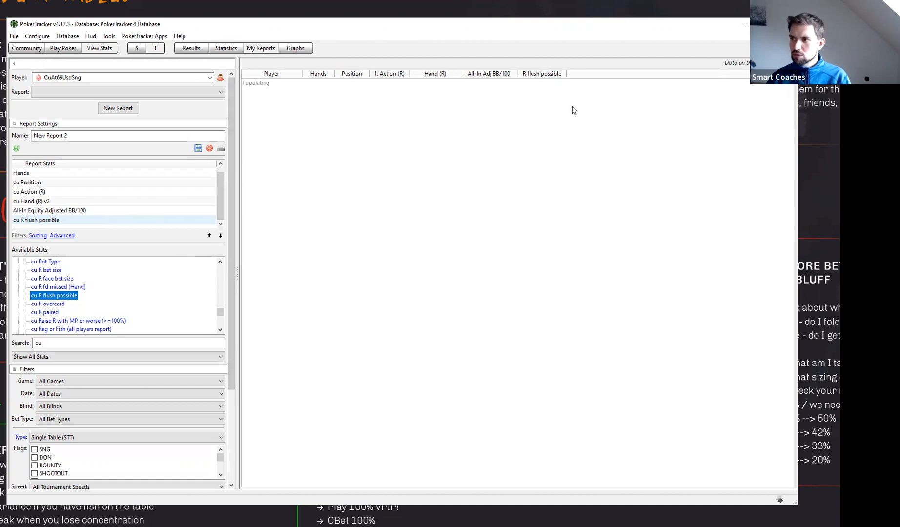
{"action": "left_click", "coordinate": [565, 73]}
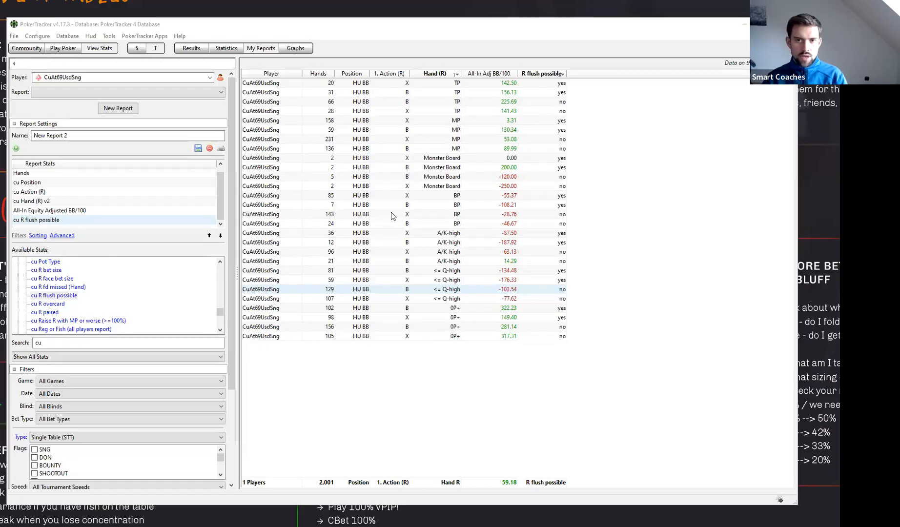
- Create a new All Players Report and remove its Player and Chips Won stats, keeping only Hands
{"action": "left_click", "coordinate": [129, 109]}
{"action": "left_click", "coordinate": [440, 301]}
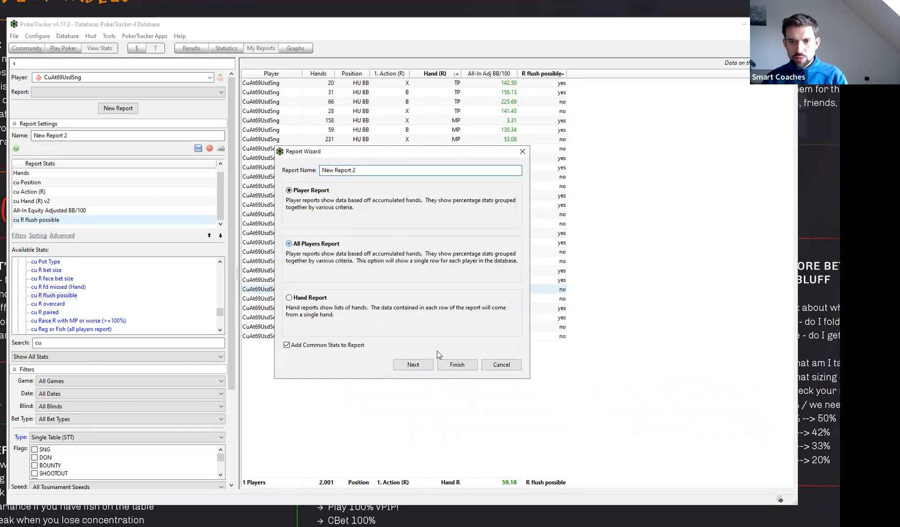
{"action": "left_click", "coordinate": [457, 365]}
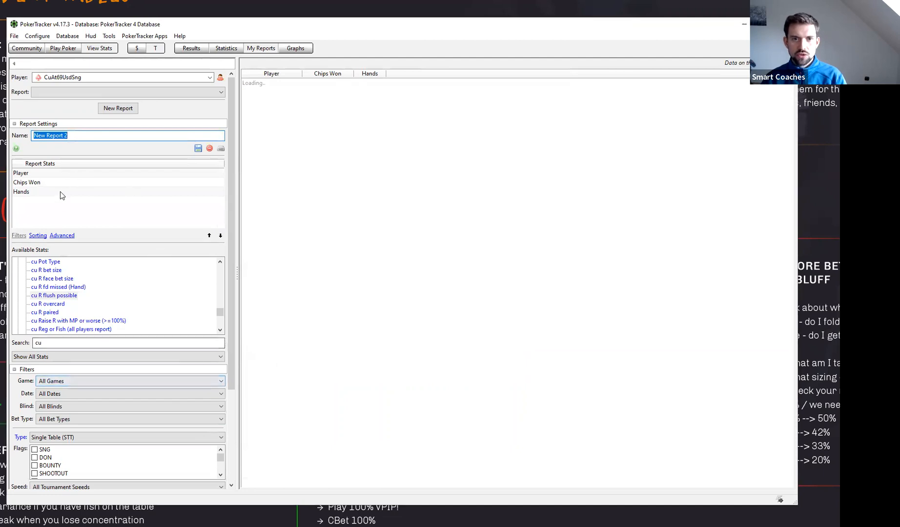
{"action": "double_click", "coordinate": [36, 175]}
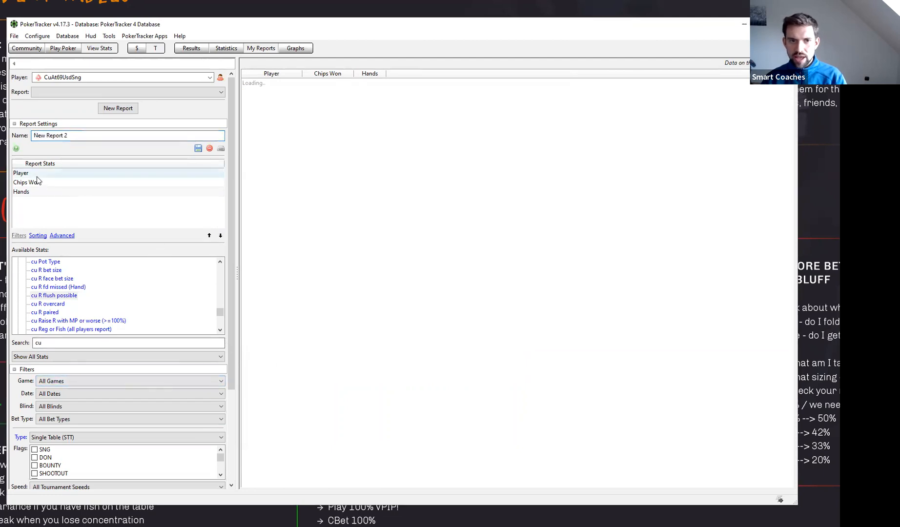
{"action": "double_click", "coordinate": [39, 176]}
- Clear the report's active filters and apply the HU SB - BxB opp quick filter
{"action": "left_click_drag", "start_coordinate": [78, 341], "coordinate": [33, 344]}
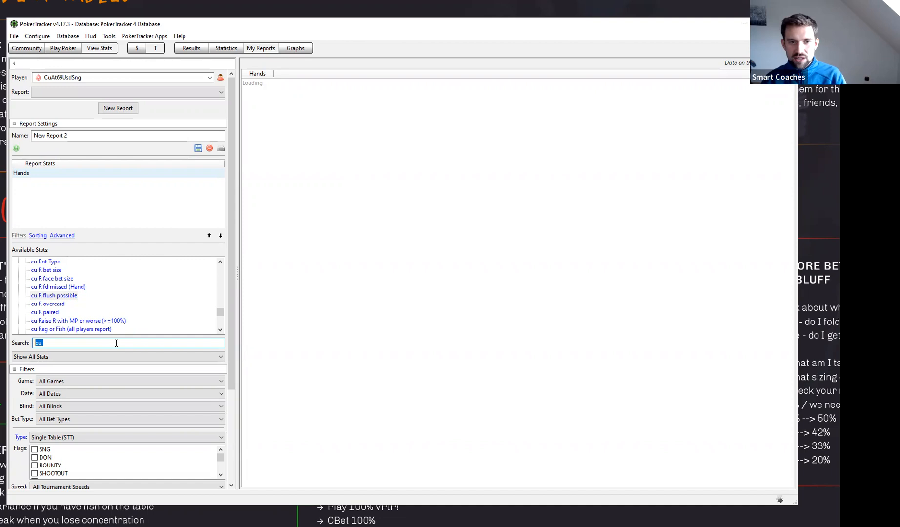
{"action": "left_click", "coordinate": [231, 437]}
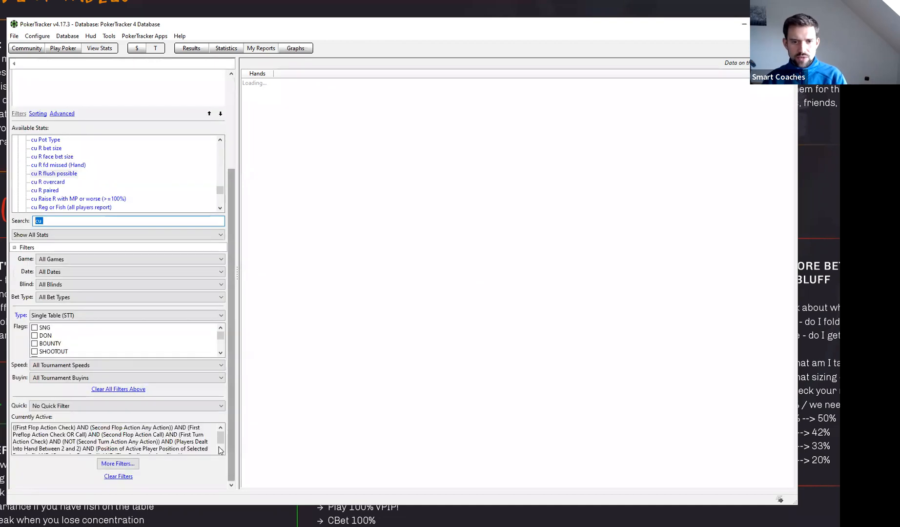
{"action": "left_click", "coordinate": [121, 477]}
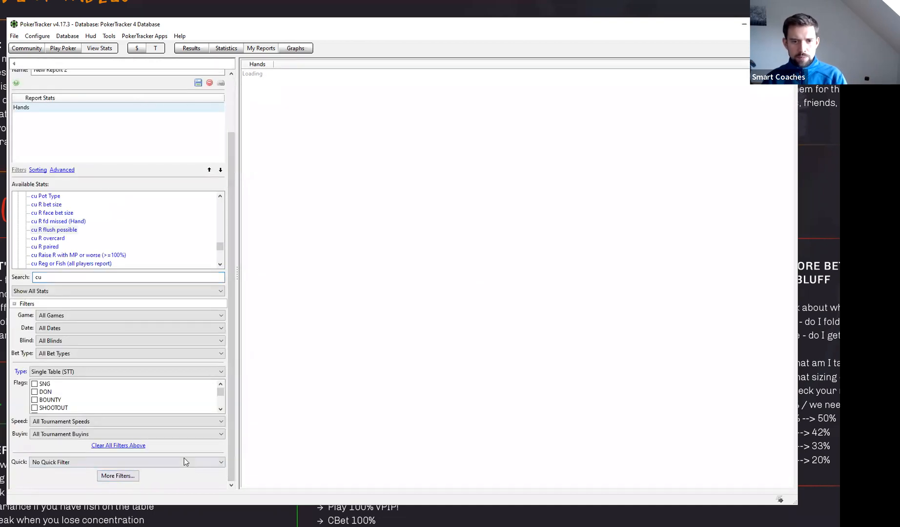
{"action": "left_click", "coordinate": [121, 479]}
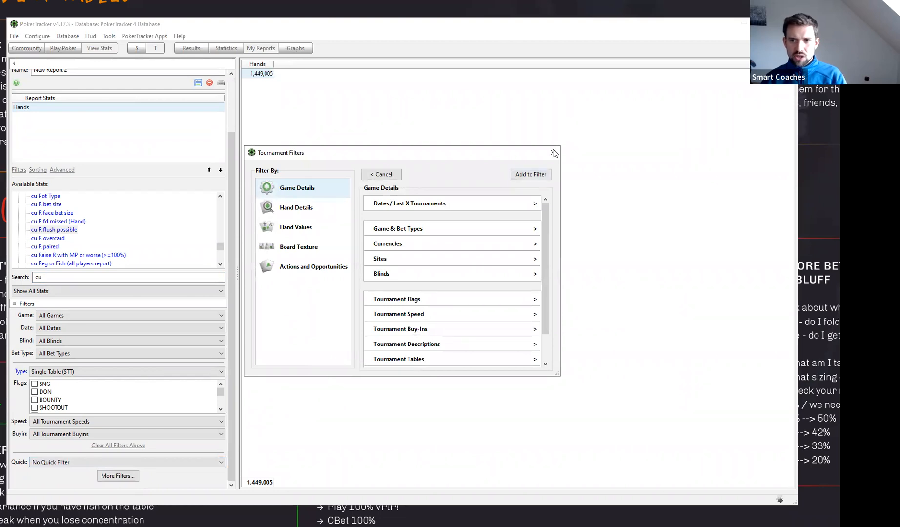
{"action": "left_click", "coordinate": [556, 153]}
{"action": "left_click", "coordinate": [152, 463]}
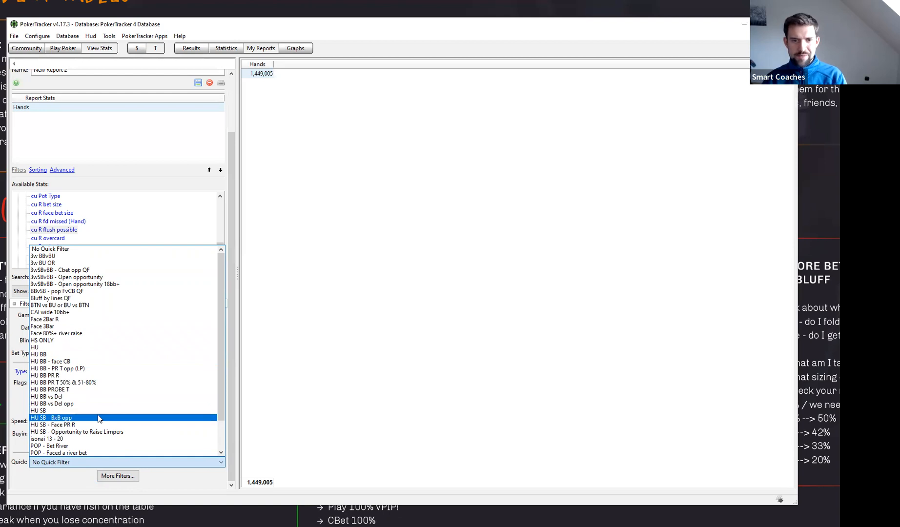
{"action": "left_click", "coordinate": [96, 418]}
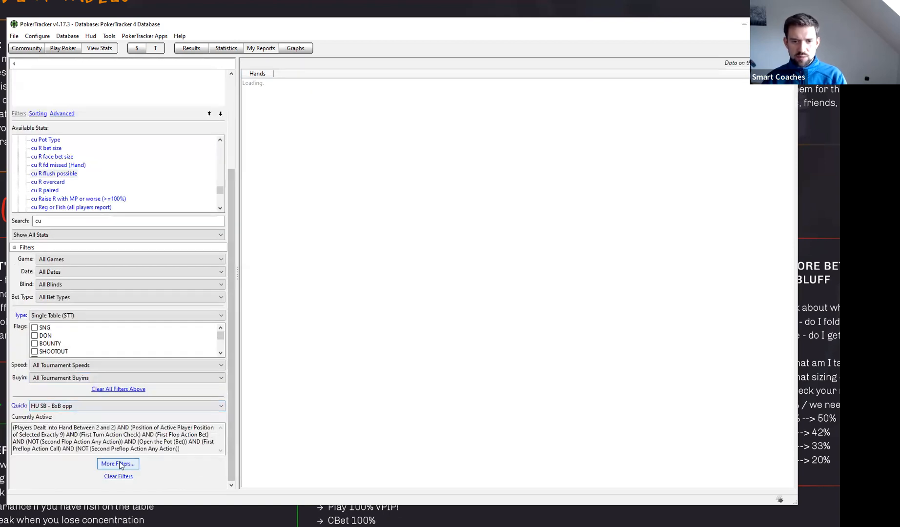
- Remove the Open the Pot (Bet) condition from the active tournament filters
{"action": "left_click", "coordinate": [118, 463]}
{"action": "scroll", "coordinate": [412, 259], "scroll_direction": "down", "scroll_amount": 3}
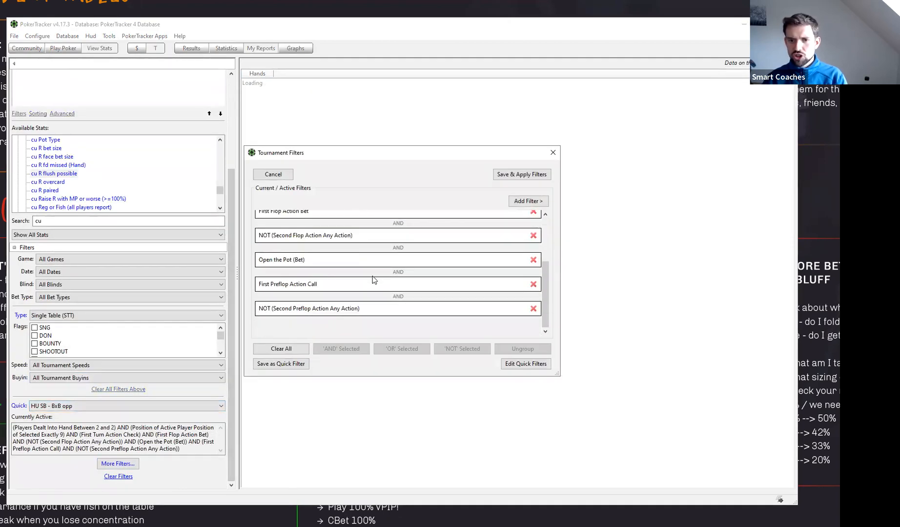
{"action": "scroll", "coordinate": [380, 295], "scroll_direction": "up", "scroll_amount": 1}
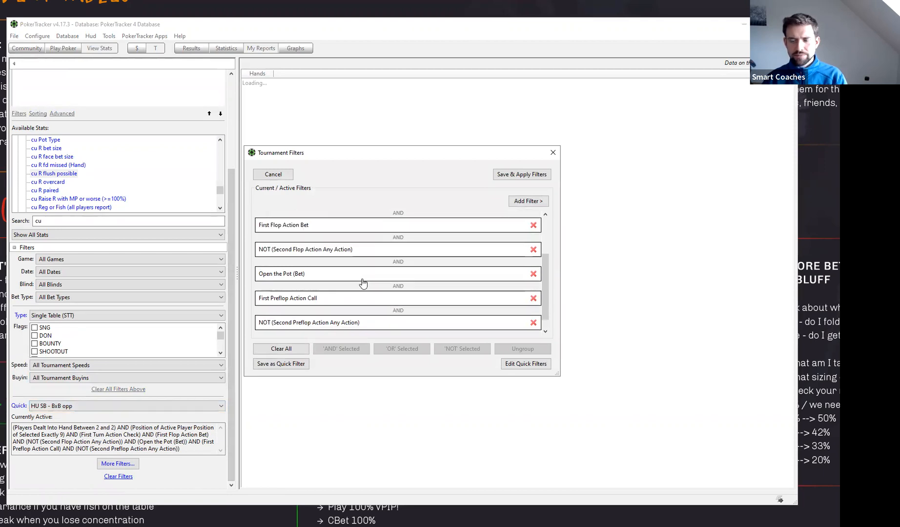
{"action": "left_click", "coordinate": [391, 277]}
{"action": "left_click", "coordinate": [533, 274]}
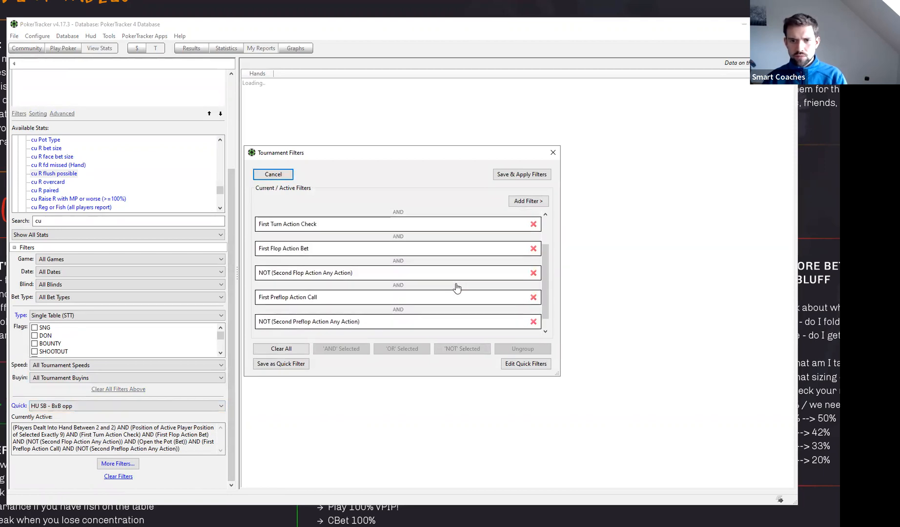
- Go through the remaining conditions, from player position to second preflop action, and save and apply the tournament filters
{"action": "scroll", "coordinate": [446, 277], "scroll_direction": "up", "scroll_amount": 2}
{"action": "left_click", "coordinate": [392, 242]}
{"action": "scroll", "coordinate": [386, 249], "scroll_direction": "down", "scroll_amount": 1}
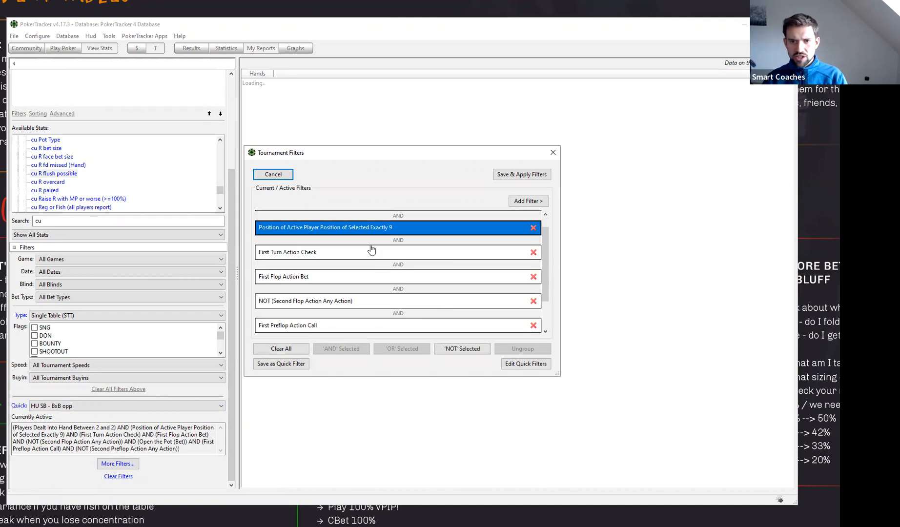
{"action": "left_click", "coordinate": [386, 253]}
{"action": "left_click", "coordinate": [330, 280]}
{"action": "scroll", "coordinate": [330, 282], "scroll_direction": "down", "scroll_amount": 1}
{"action": "left_click", "coordinate": [361, 289]}
{"action": "scroll", "coordinate": [352, 300], "scroll_direction": "down", "scroll_amount": 1}
{"action": "left_click", "coordinate": [333, 301]}
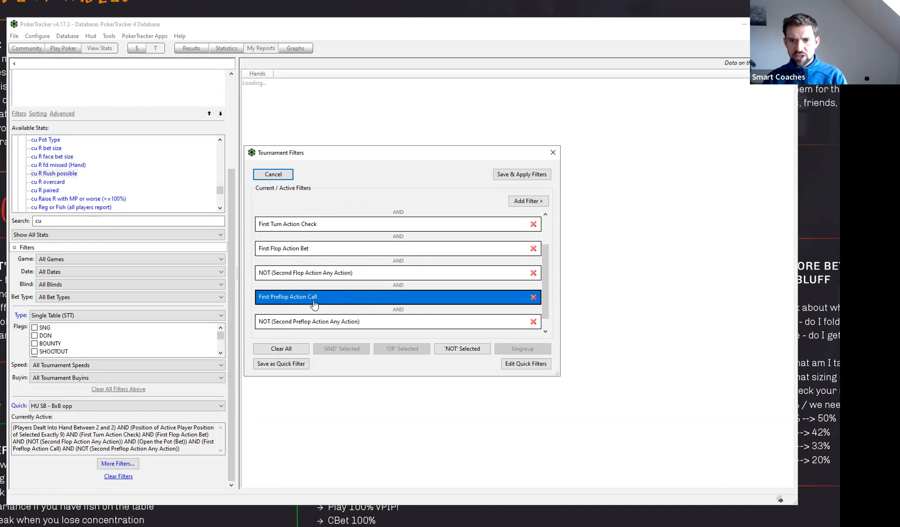
{"action": "left_click", "coordinate": [341, 322]}
{"action": "left_click", "coordinate": [521, 175]}
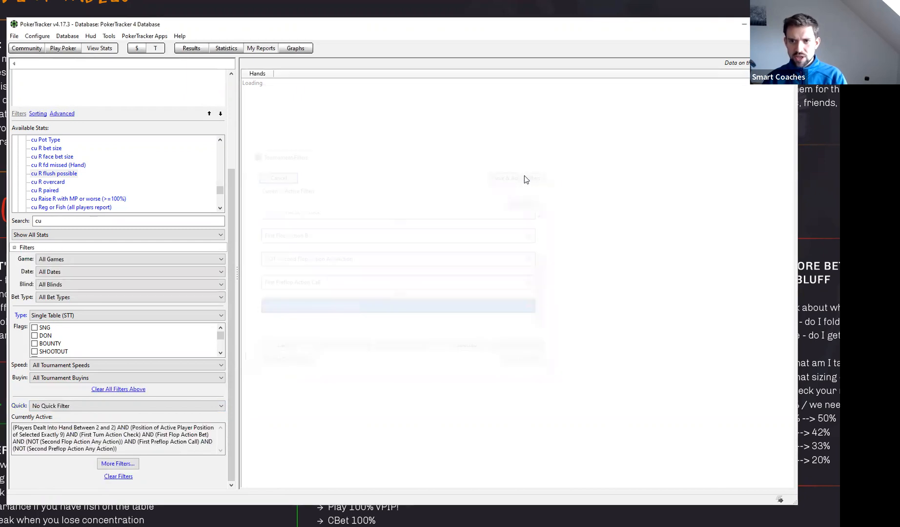
{"action": "left_click_drag", "start_coordinate": [233, 326], "coordinate": [275, 205]}
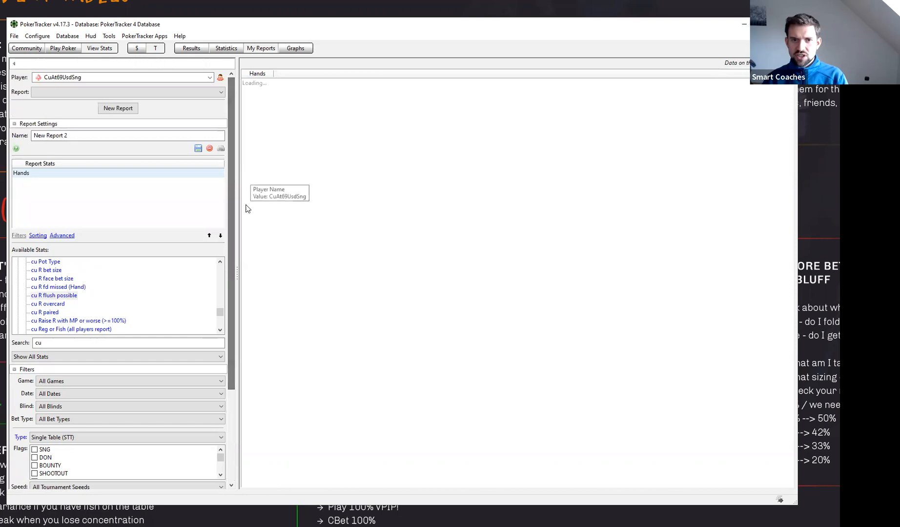
{"action": "left_click", "coordinate": [231, 438]}
{"action": "left_click", "coordinate": [132, 464]}
{"action": "left_click", "coordinate": [524, 201]}
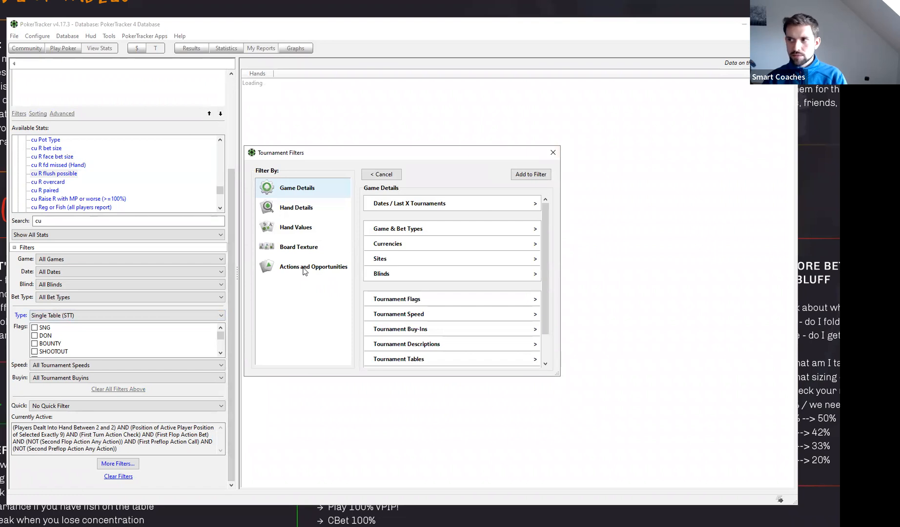
{"action": "left_click", "coordinate": [381, 175]}
{"action": "left_click", "coordinate": [530, 171]}
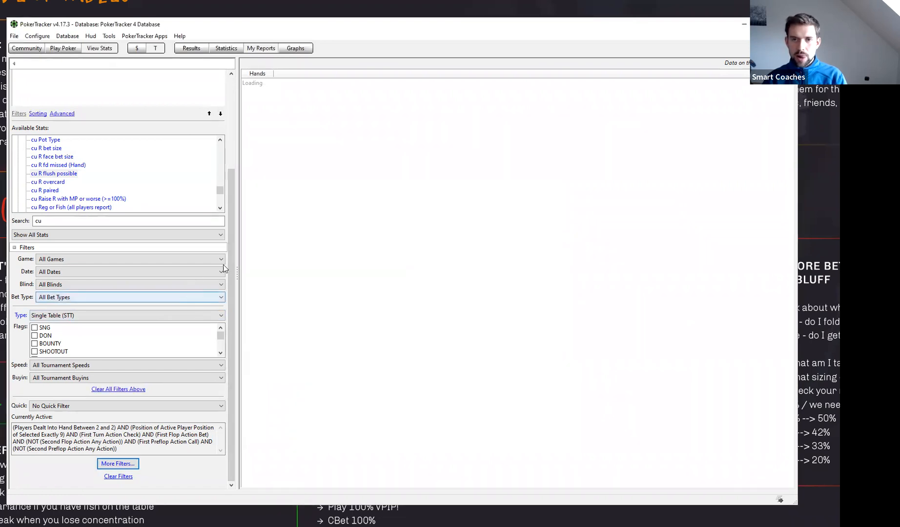
- Add the cu Reg or Fish (all players report) stat to the report
{"action": "left_click_drag", "start_coordinate": [231, 245], "coordinate": [233, 155]}
{"action": "scroll", "coordinate": [61, 305], "scroll_direction": "down", "scroll_amount": 1}
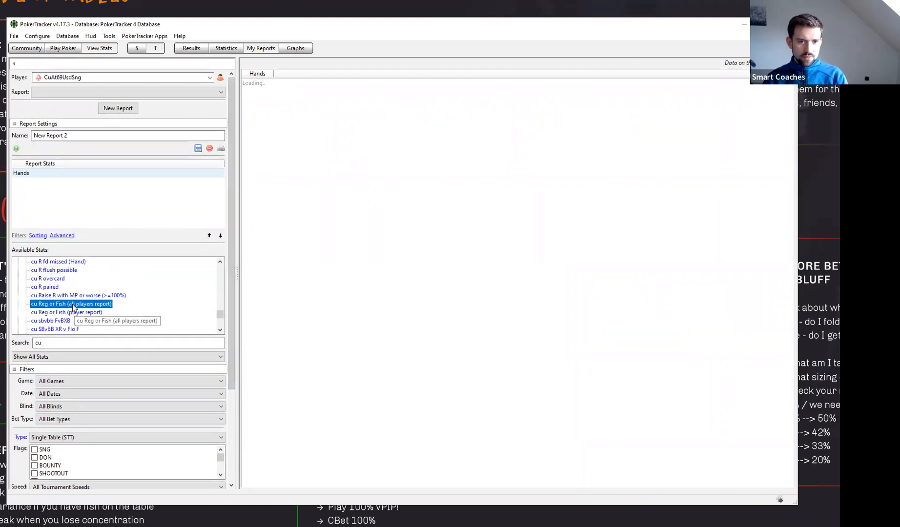
{"action": "double_click", "coordinate": [72, 303]}
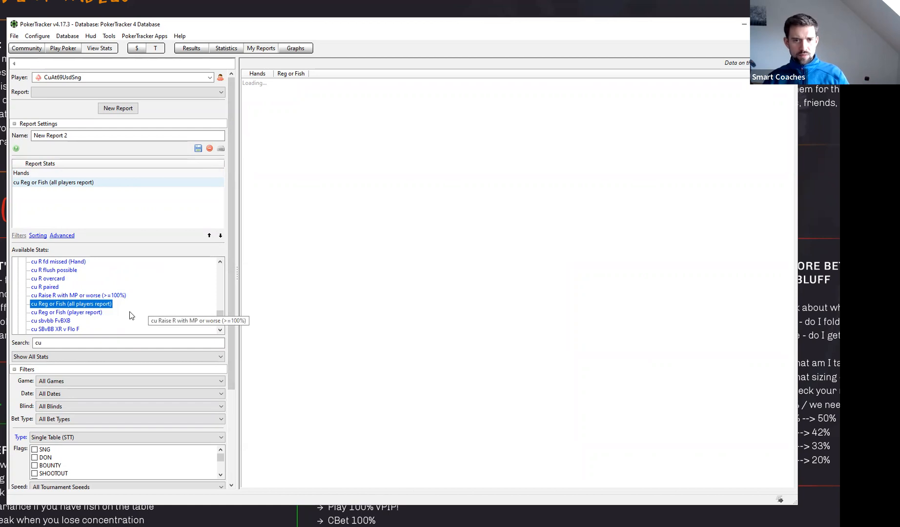
- Search the available stats for "pr" and add ss HU_SB Fold v Probe R (L) to the report
{"action": "left_click", "coordinate": [129, 342]}
{"action": "key", "text": "ctrl+a"}
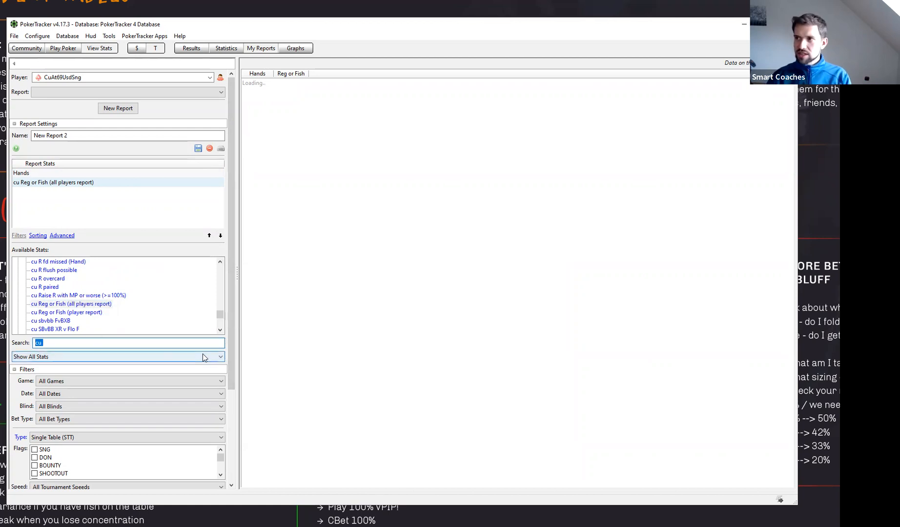
{"action": "type", "text": "pr"}
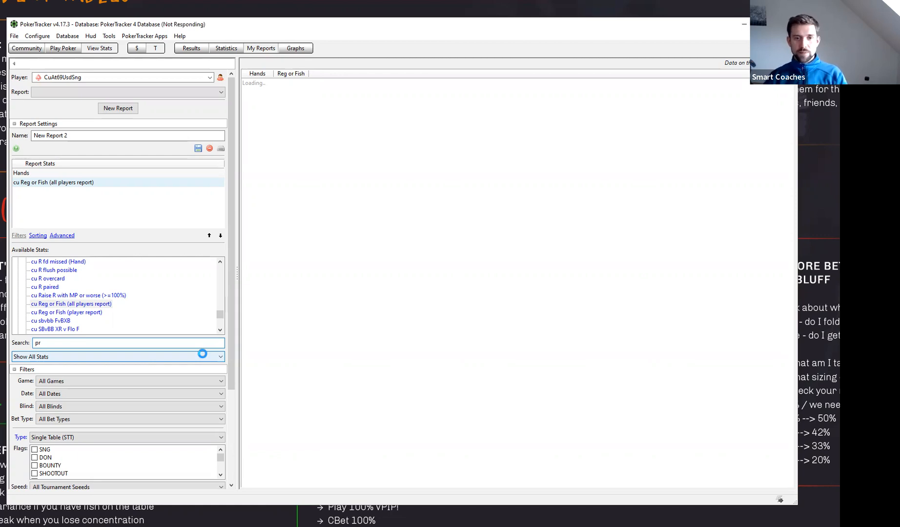
{"action": "scroll", "coordinate": [121, 318], "scroll_direction": "down", "scroll_amount": 5}
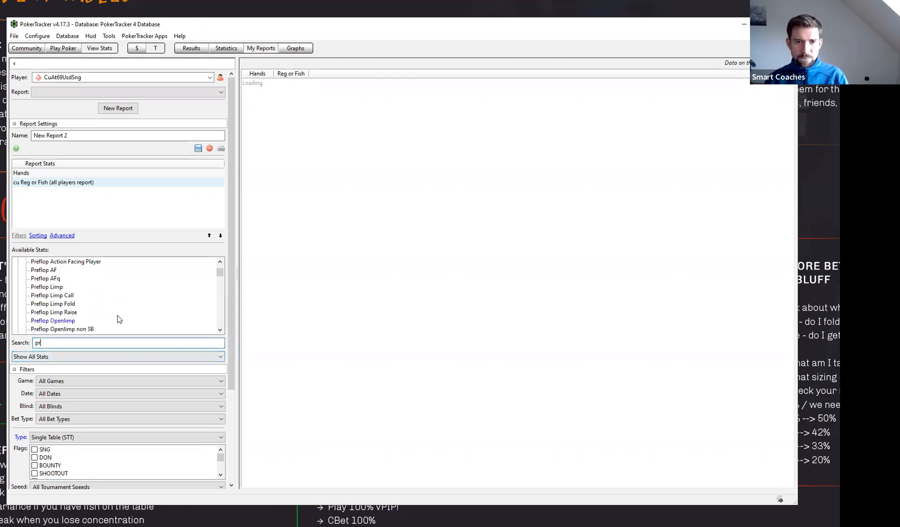
{"action": "scroll", "coordinate": [117, 319], "scroll_direction": "down", "scroll_amount": 8}
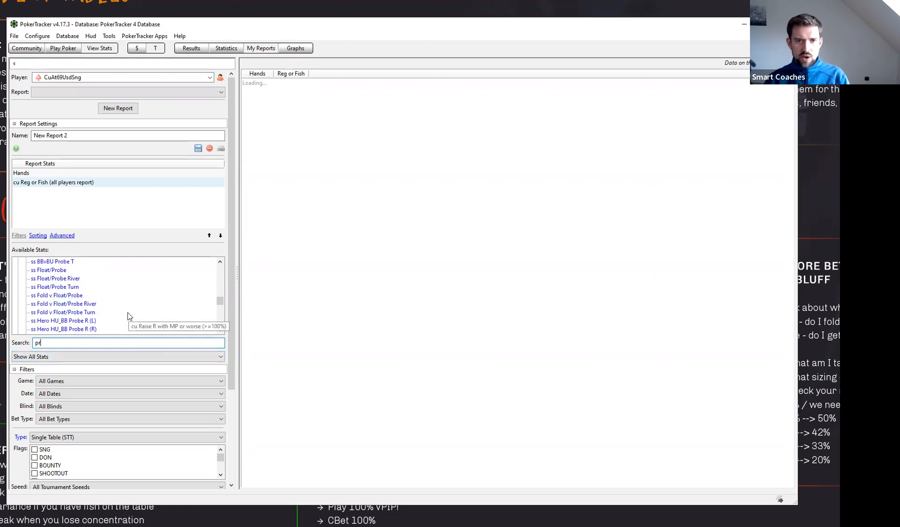
{"action": "scroll", "coordinate": [87, 301], "scroll_direction": "down", "scroll_amount": 3}
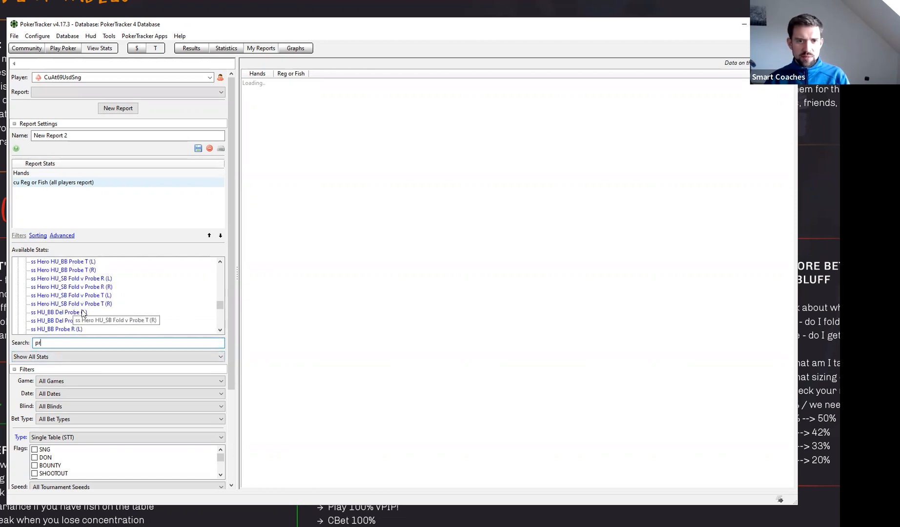
{"action": "scroll", "coordinate": [106, 303], "scroll_direction": "down", "scroll_amount": 3}
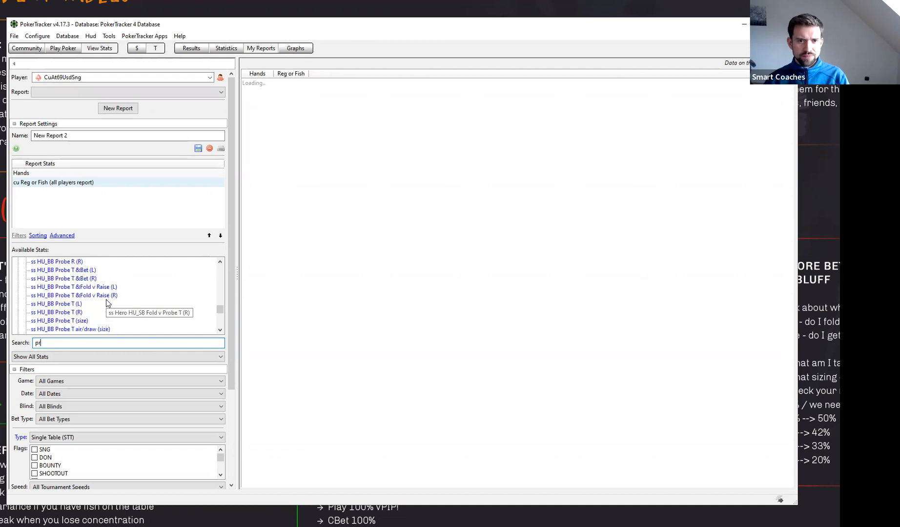
{"action": "scroll", "coordinate": [105, 301], "scroll_direction": "down", "scroll_amount": 1}
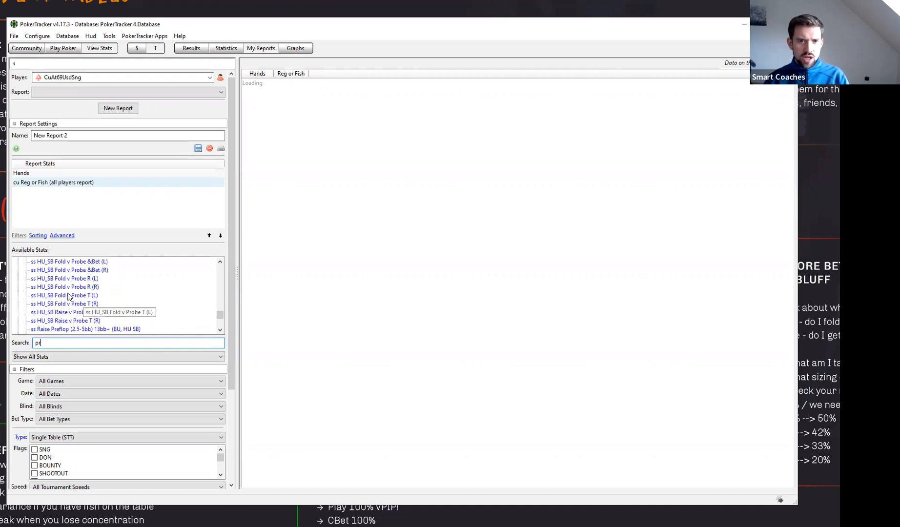
{"action": "double_click", "coordinate": [73, 279]}
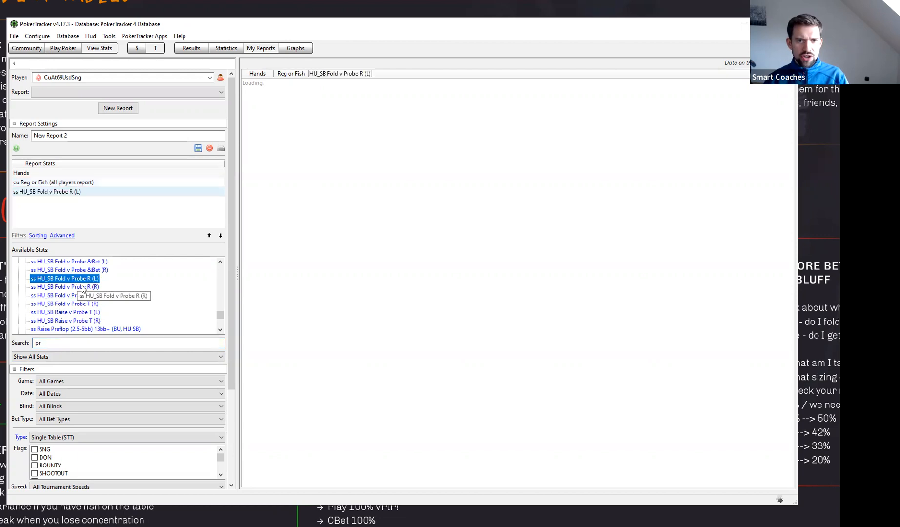
- Review the active tournament filter conditions, from players dealt into the hand to second preflop action, and close the filters without changes
{"action": "left_click_drag", "start_coordinate": [230, 206], "coordinate": [241, 361]}
{"action": "left_click", "coordinate": [118, 463]}
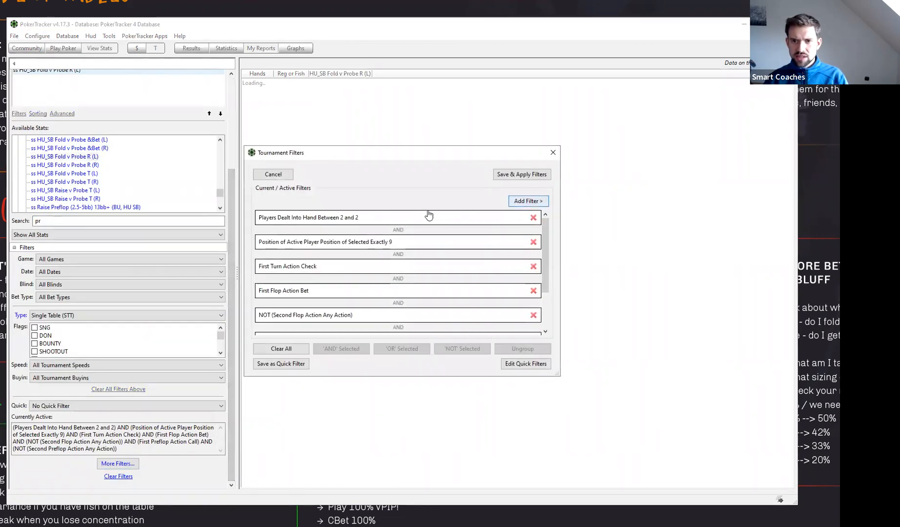
{"action": "scroll", "coordinate": [354, 289], "scroll_direction": "down", "scroll_amount": 1}
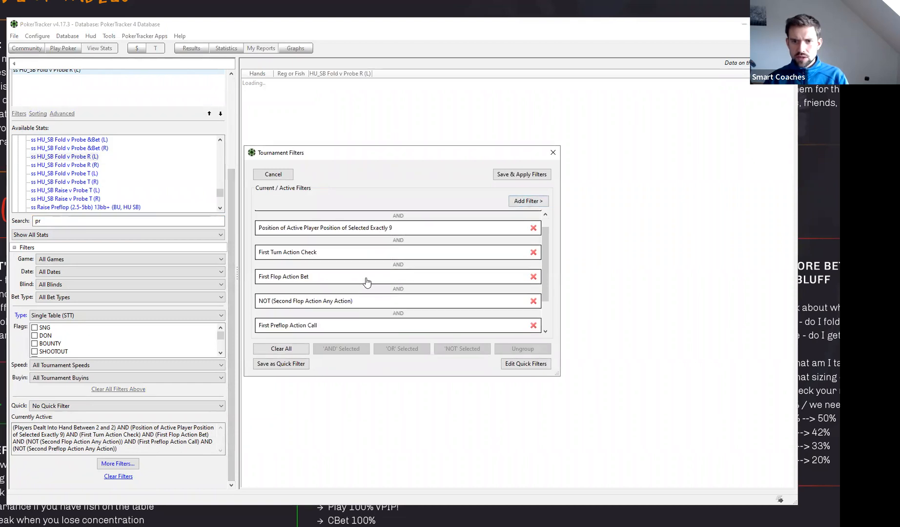
{"action": "scroll", "coordinate": [371, 281], "scroll_direction": "down", "scroll_amount": 3}
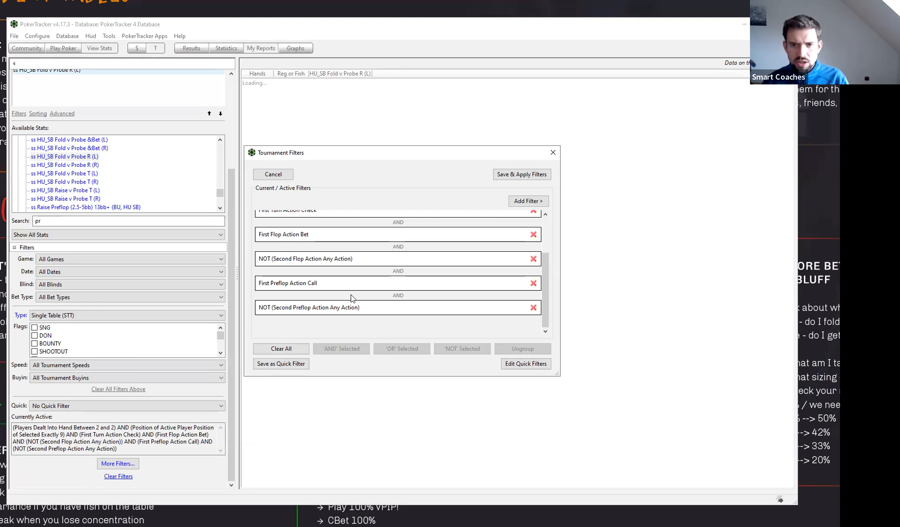
{"action": "scroll", "coordinate": [351, 298], "scroll_direction": "up", "scroll_amount": 1}
{"action": "left_click", "coordinate": [354, 278]}
{"action": "scroll", "coordinate": [359, 276], "scroll_direction": "up", "scroll_amount": 3}
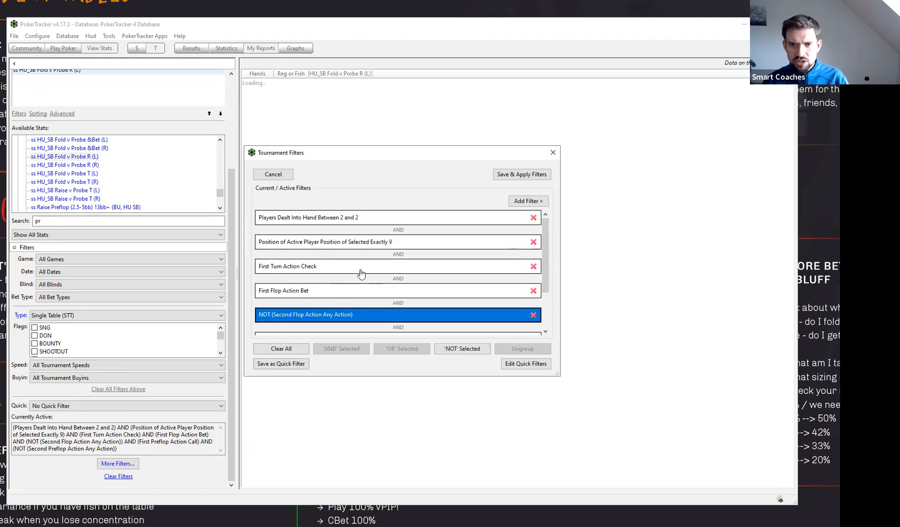
{"action": "left_click", "coordinate": [553, 152]}
{"action": "left_click_drag", "start_coordinate": [233, 194], "coordinate": [241, 98]}
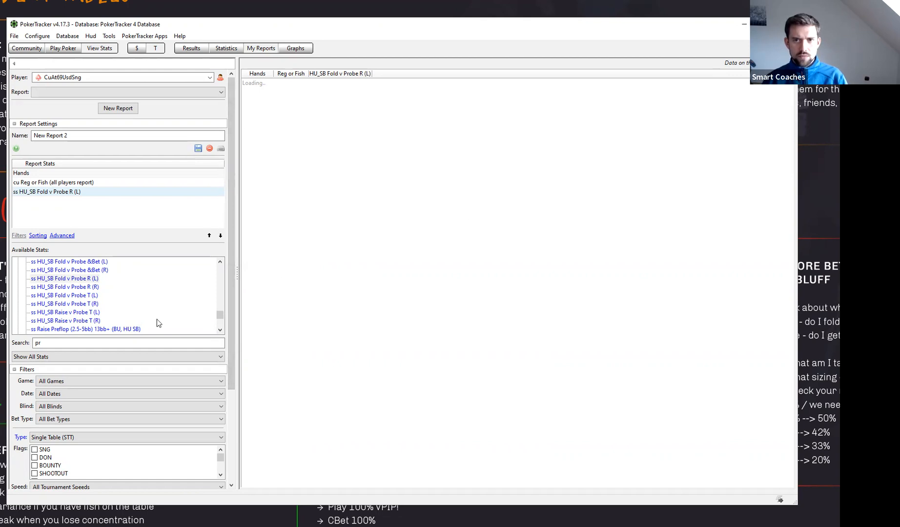
- Search the available stats for "cu", add cu R paired to the report and place it before ss HU_SB Fold v Probe R (L)
{"action": "double_click", "coordinate": [114, 342]}
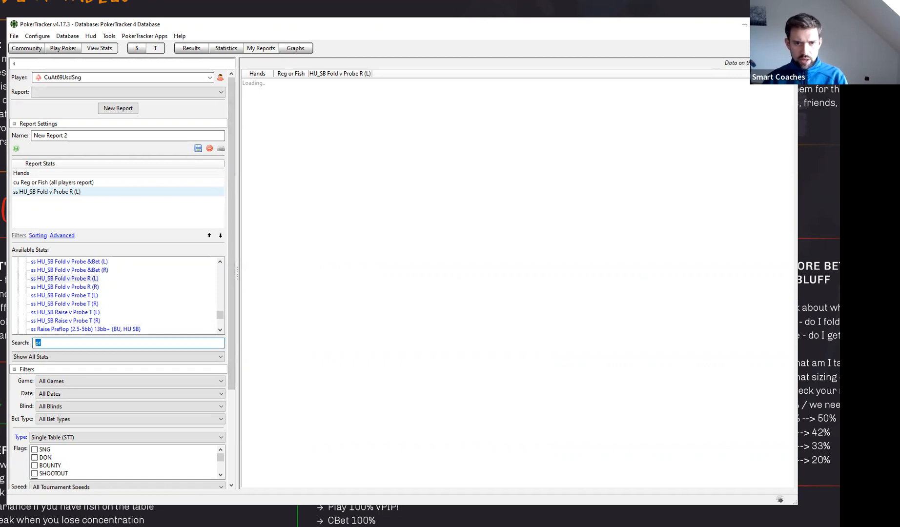
{"action": "type", "text": "cu"}
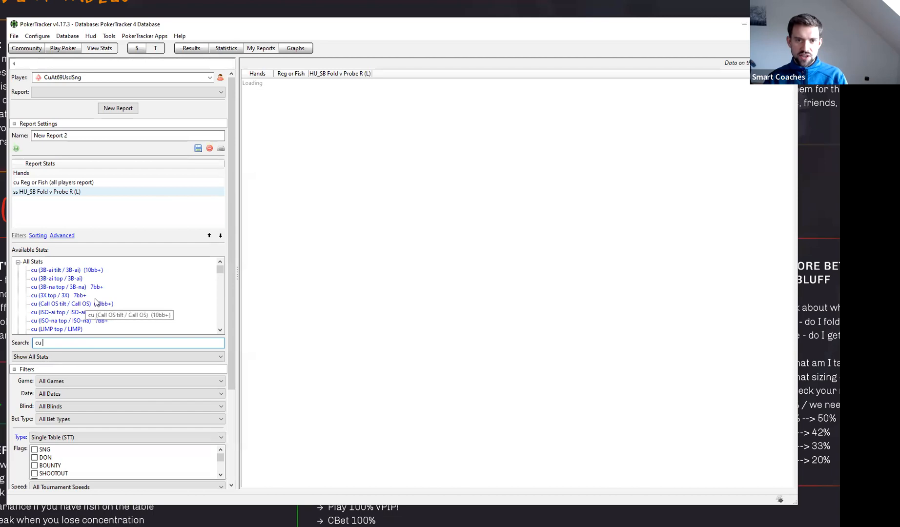
{"action": "scroll", "coordinate": [96, 297], "scroll_direction": "down", "scroll_amount": 3}
{"action": "scroll", "coordinate": [96, 296], "scroll_direction": "down", "scroll_amount": 2}
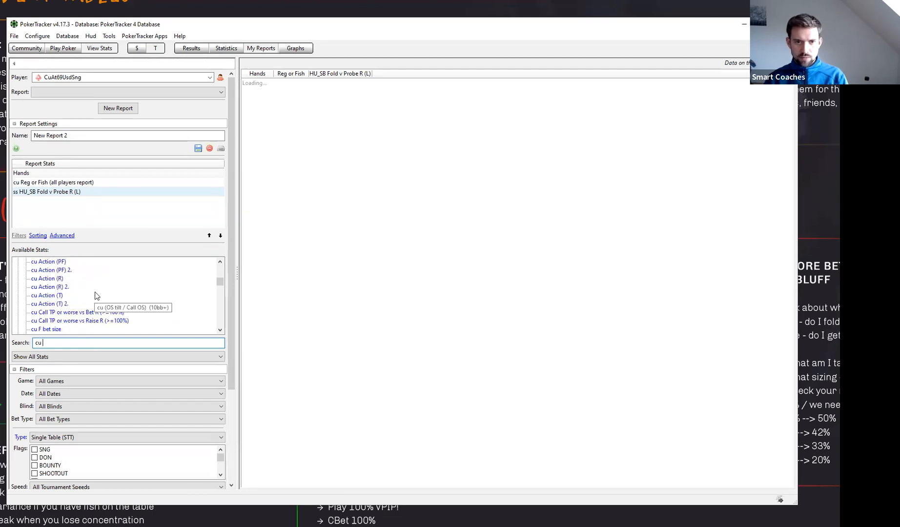
{"action": "scroll", "coordinate": [103, 298], "scroll_direction": "down", "scroll_amount": 2}
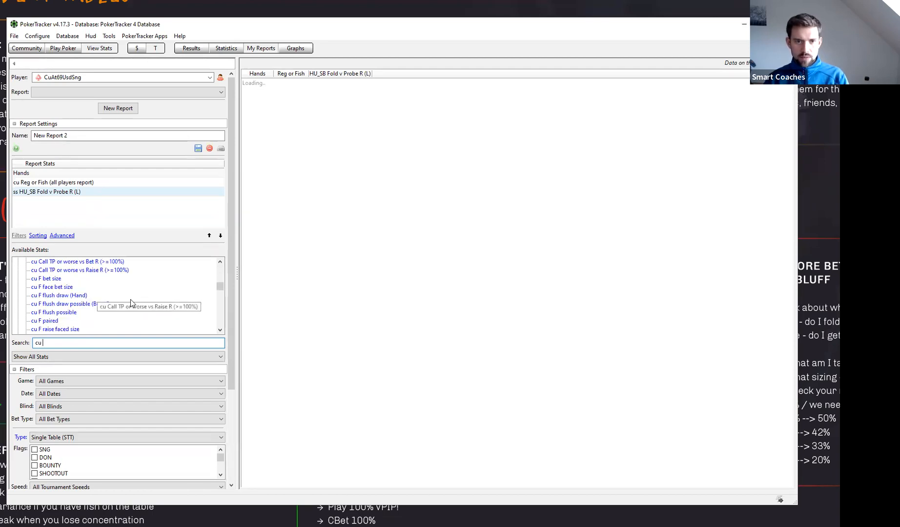
{"action": "scroll", "coordinate": [115, 298], "scroll_direction": "down", "scroll_amount": 3}
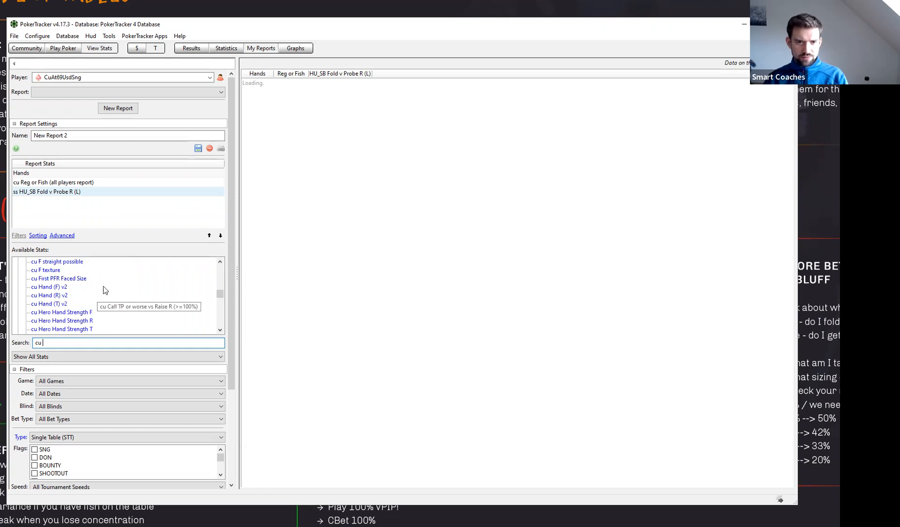
{"action": "scroll", "coordinate": [83, 287], "scroll_direction": "up", "scroll_amount": 2}
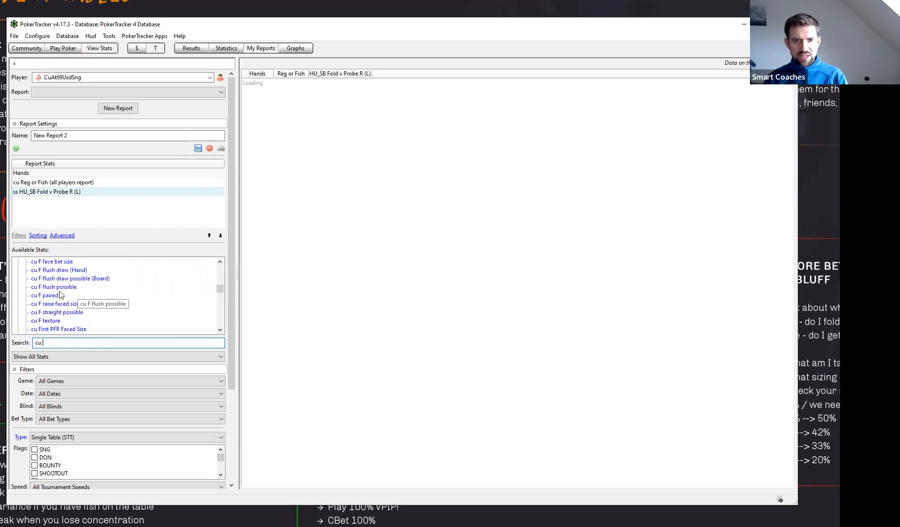
{"action": "scroll", "coordinate": [90, 303], "scroll_direction": "down", "scroll_amount": 4}
{"action": "scroll", "coordinate": [89, 302], "scroll_direction": "down", "scroll_amount": 3}
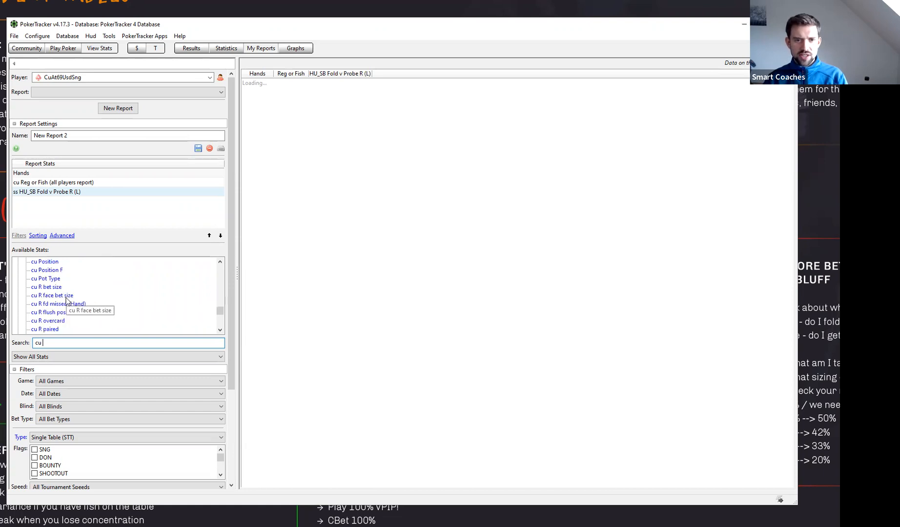
{"action": "double_click", "coordinate": [44, 328]}
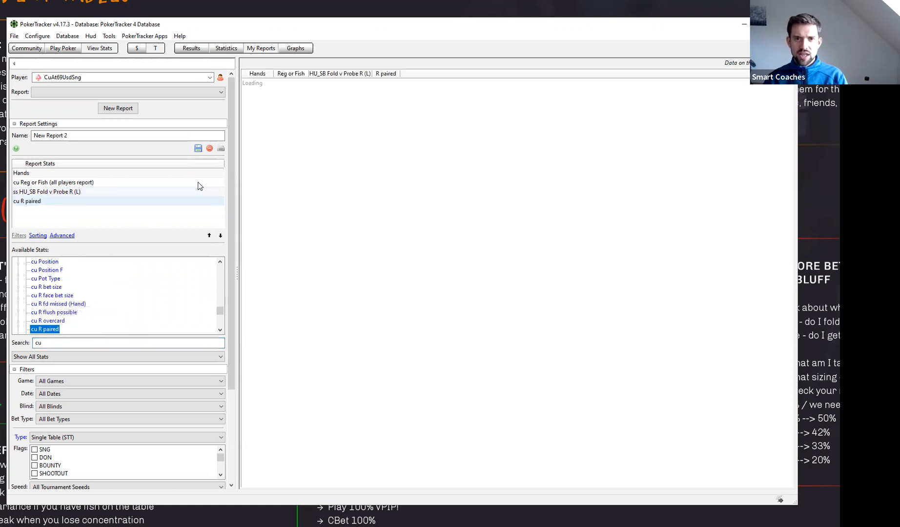
{"action": "left_click", "coordinate": [208, 235]}
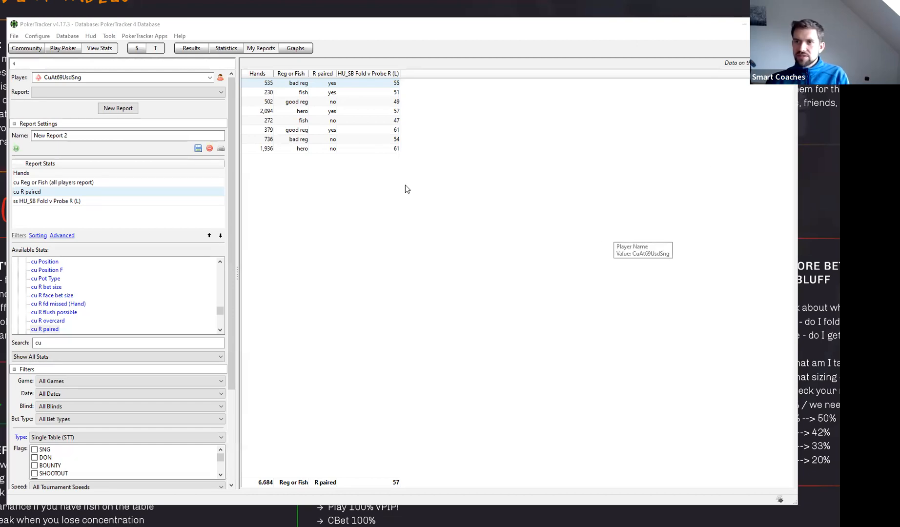
- Sort the report by Reg or Fish and R paired, and compare the river probe folds of each player type on paired and unpaired rivers
{"action": "left_click", "coordinate": [284, 78]}
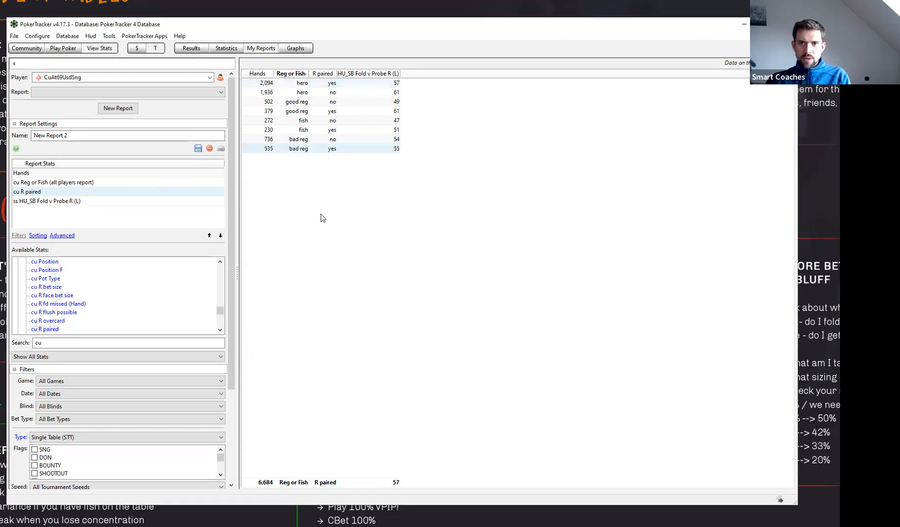
{"action": "left_click", "coordinate": [325, 74]}
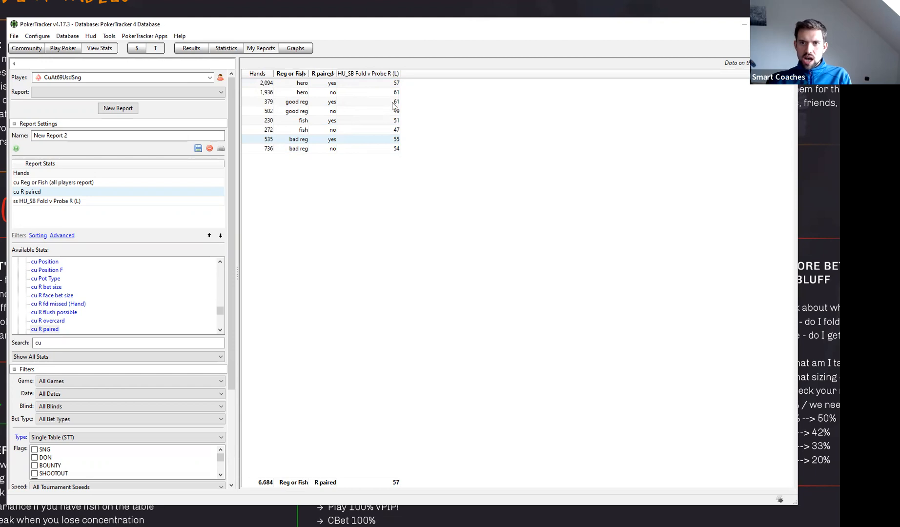
{"action": "left_click", "coordinate": [339, 105]}
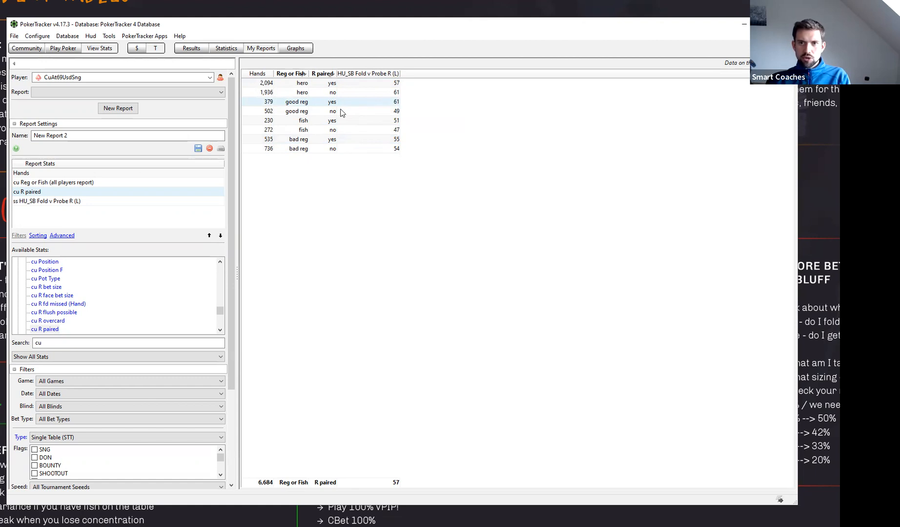
{"action": "left_click", "coordinate": [395, 112]}
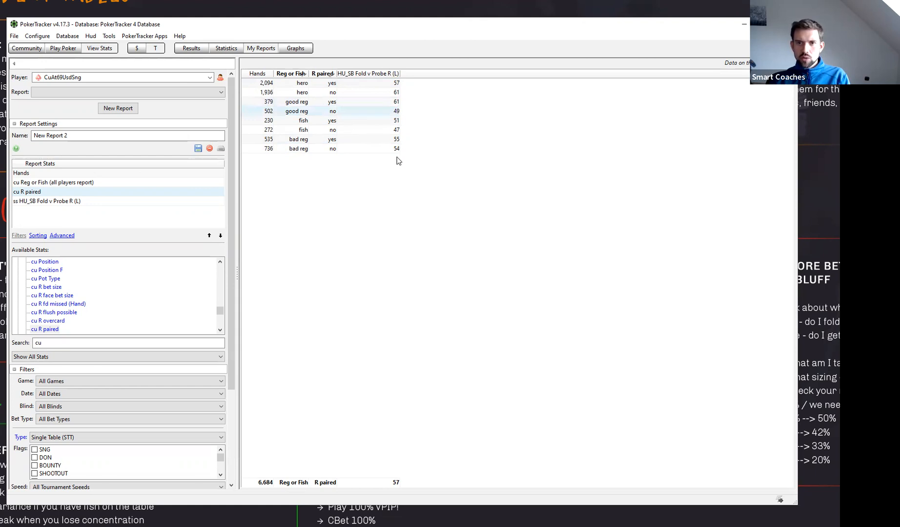
{"action": "left_click", "coordinate": [388, 141]}
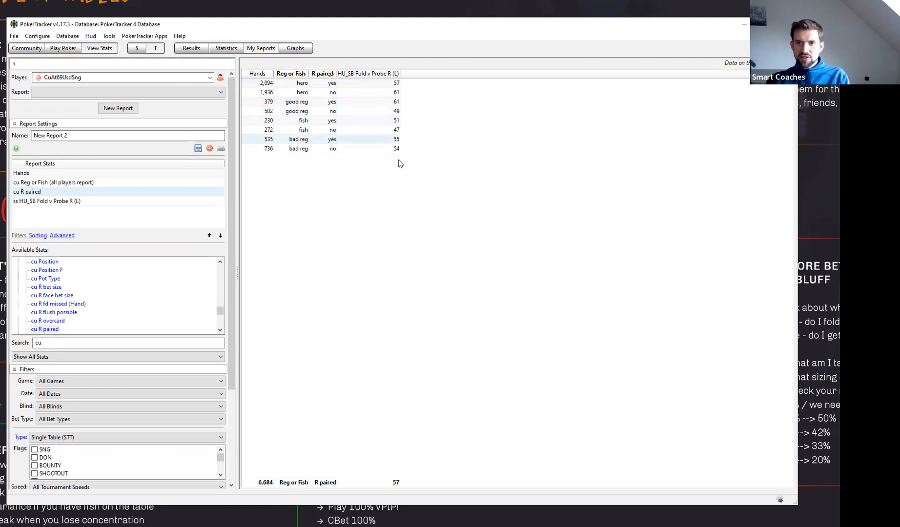
{"action": "left_click", "coordinate": [396, 84]}
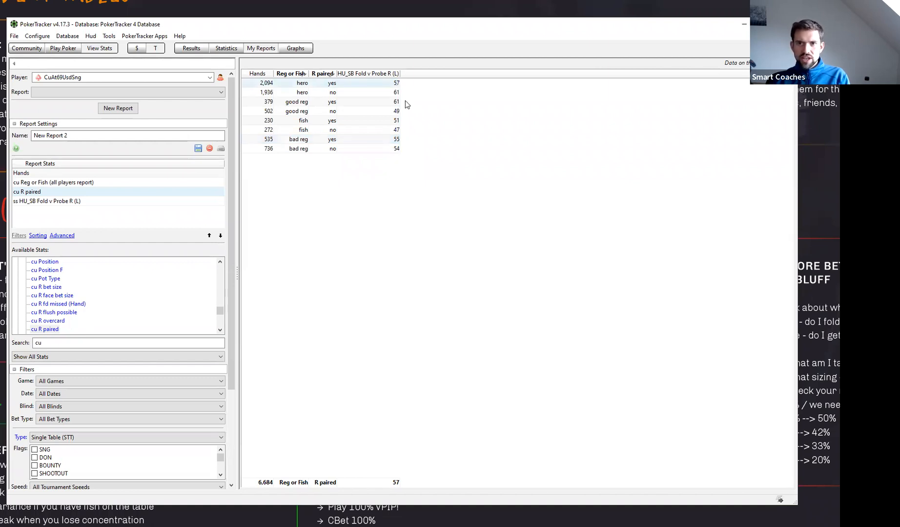
{"action": "left_click", "coordinate": [398, 113]}
{"action": "left_click", "coordinate": [395, 122]}
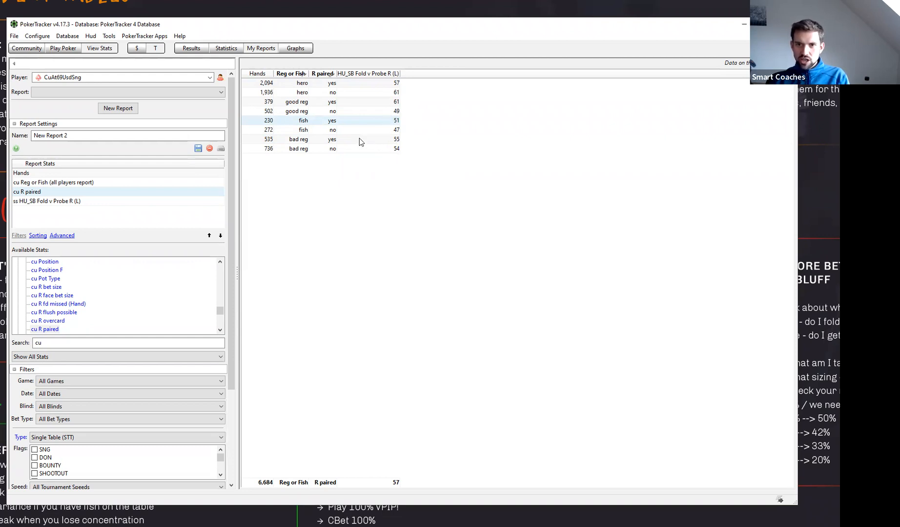
{"action": "mouse_move", "coordinate": [360, 141]}
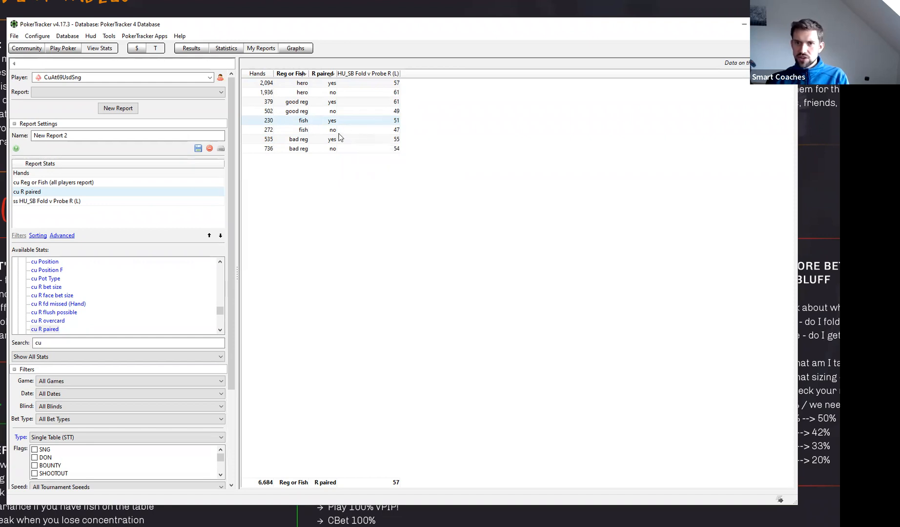
{"action": "left_click", "coordinate": [382, 139]}
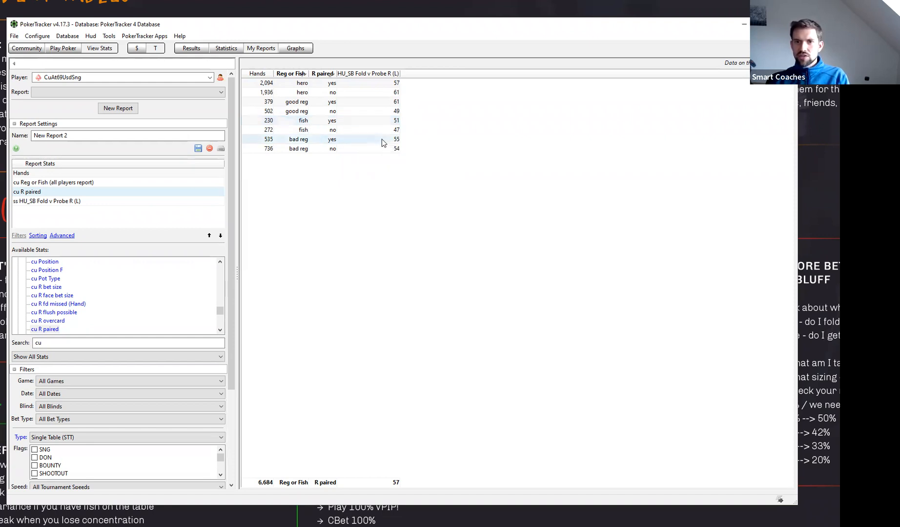
{"action": "left_click", "coordinate": [382, 101]}
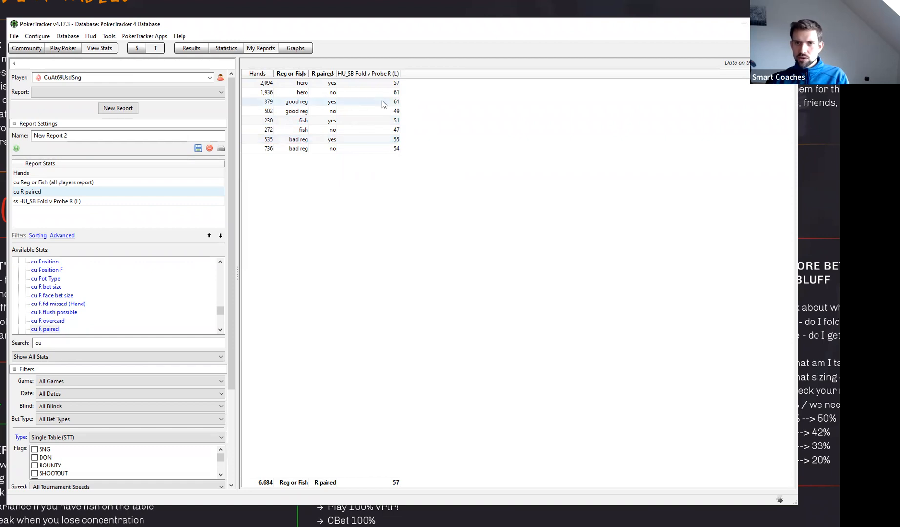
{"action": "mouse_move", "coordinate": [397, 105]}
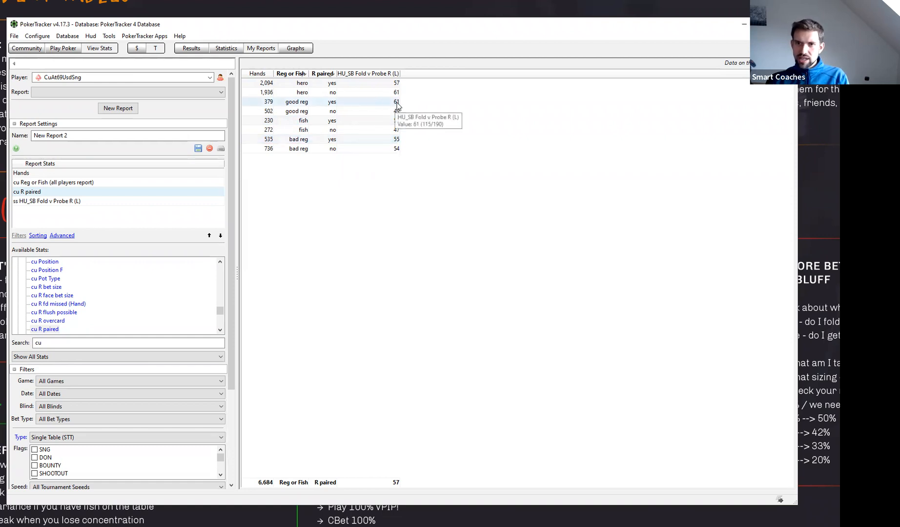
{"action": "left_click", "coordinate": [397, 140]}
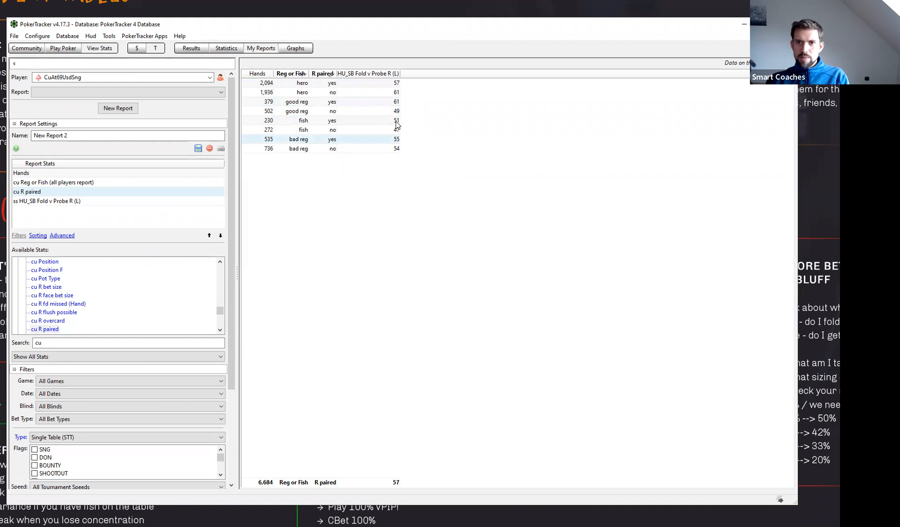
- Sort the report by HU_SB Fold v Probe R (L) in descending order and examine how the player types and paired rivers rank
{"action": "left_click", "coordinate": [372, 73]}
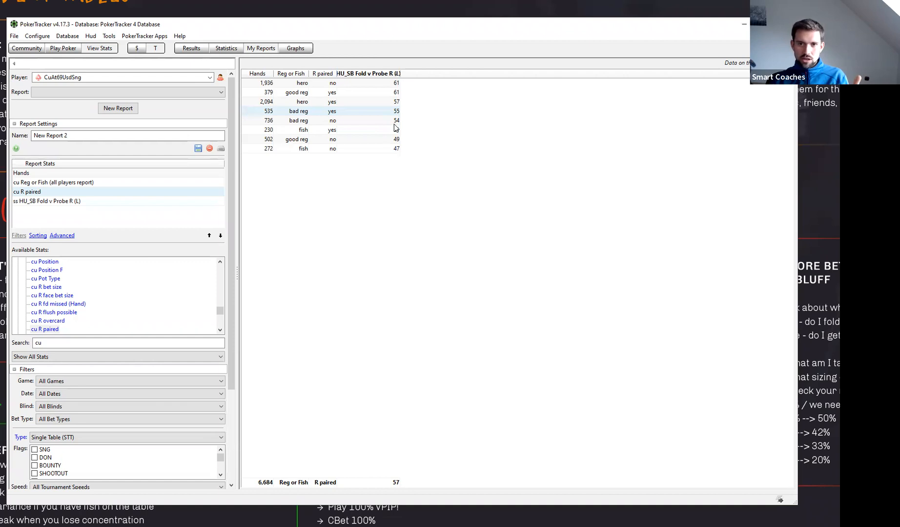
{"action": "mouse_move", "coordinate": [400, 129]}
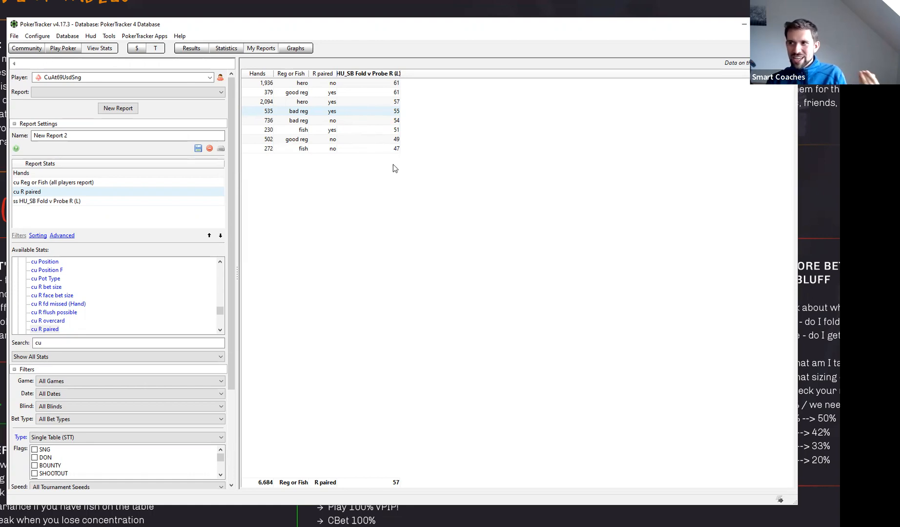
{"action": "mouse_move", "coordinate": [407, 148]}
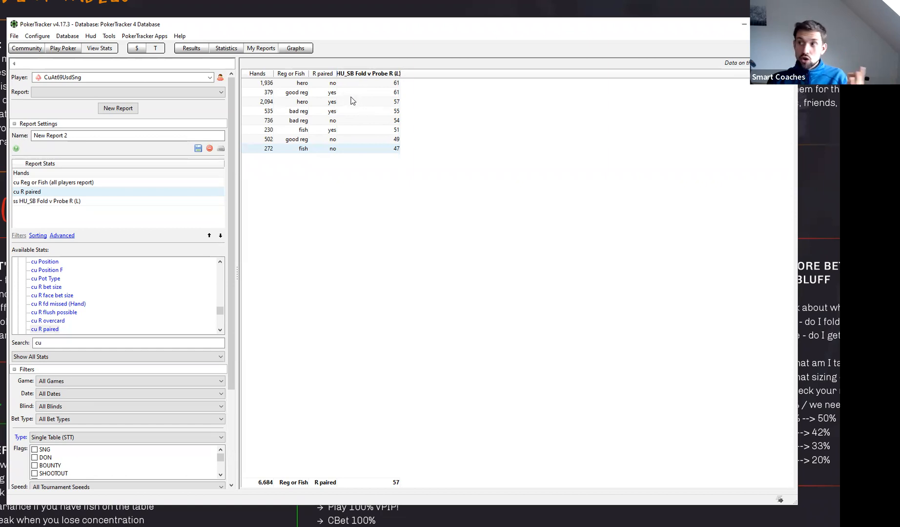
{"action": "mouse_move", "coordinate": [344, 102]}
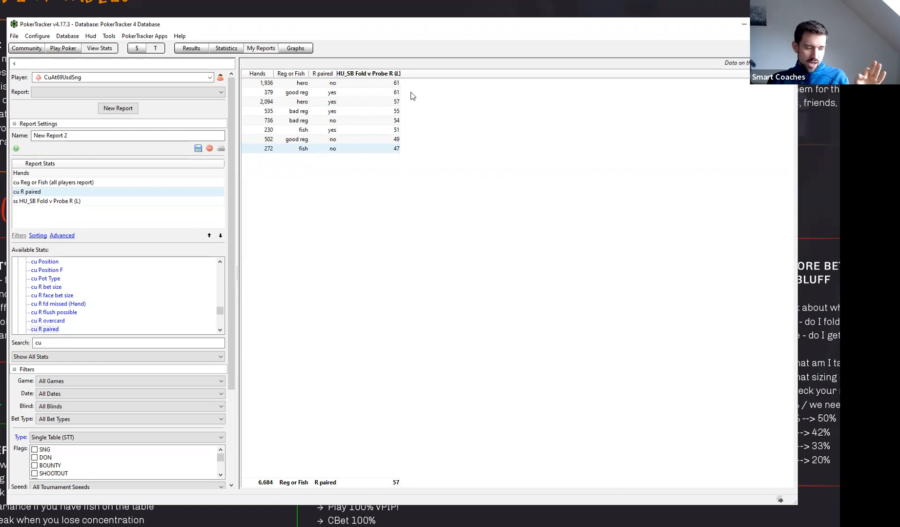
{"action": "mouse_move", "coordinate": [411, 96]}
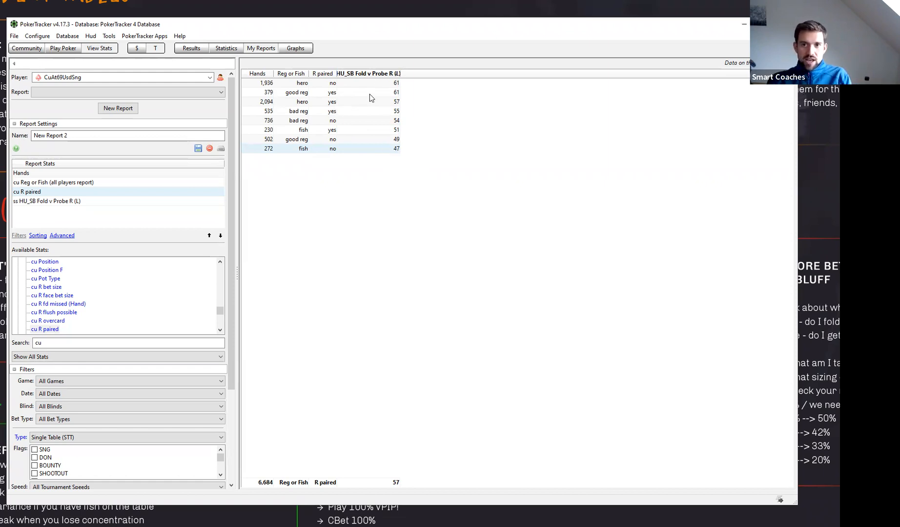
- Sort the report by Reg or Fish again and remove the cu R paired stat from it
{"action": "left_click", "coordinate": [299, 74]}
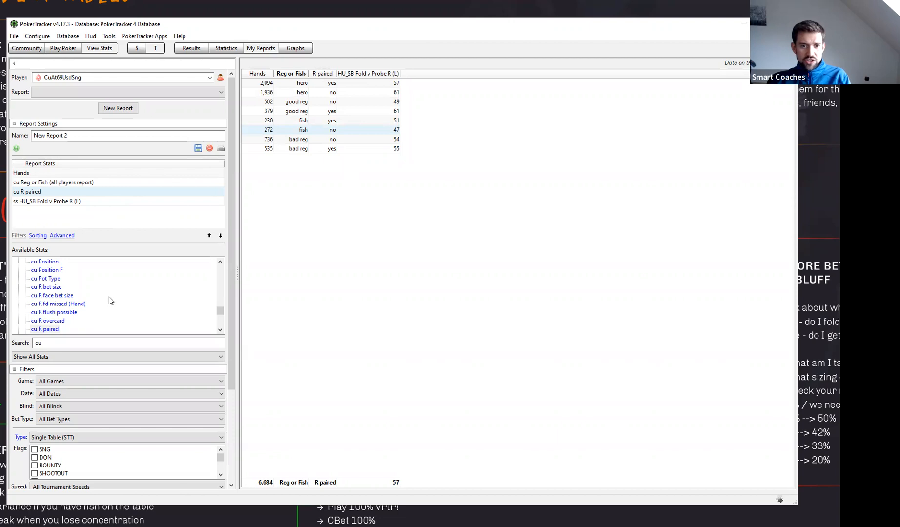
{"action": "scroll", "coordinate": [74, 307], "scroll_direction": "up", "scroll_amount": 2}
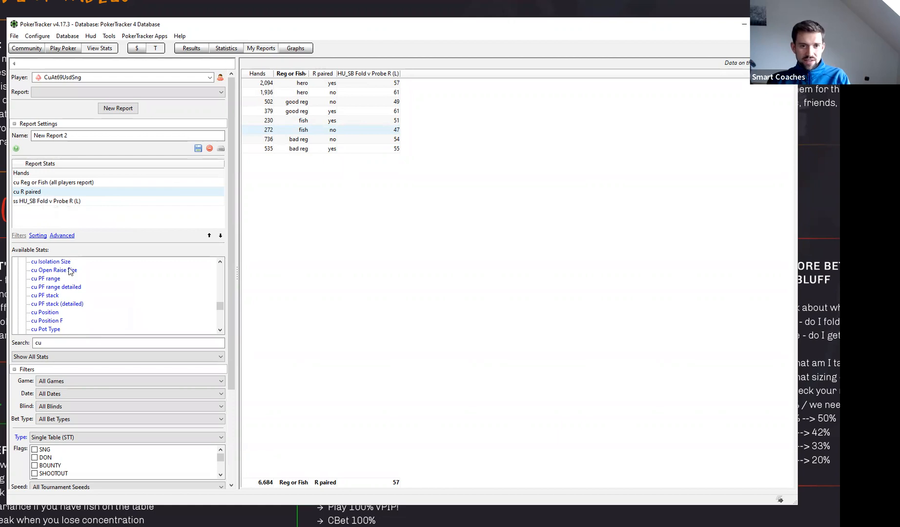
{"action": "double_click", "coordinate": [40, 193]}
- Add the cu F texture stat to the report and place it before ss HU_SB Fold v Probe R (L)
{"action": "scroll", "coordinate": [73, 305], "scroll_direction": "up", "scroll_amount": 6}
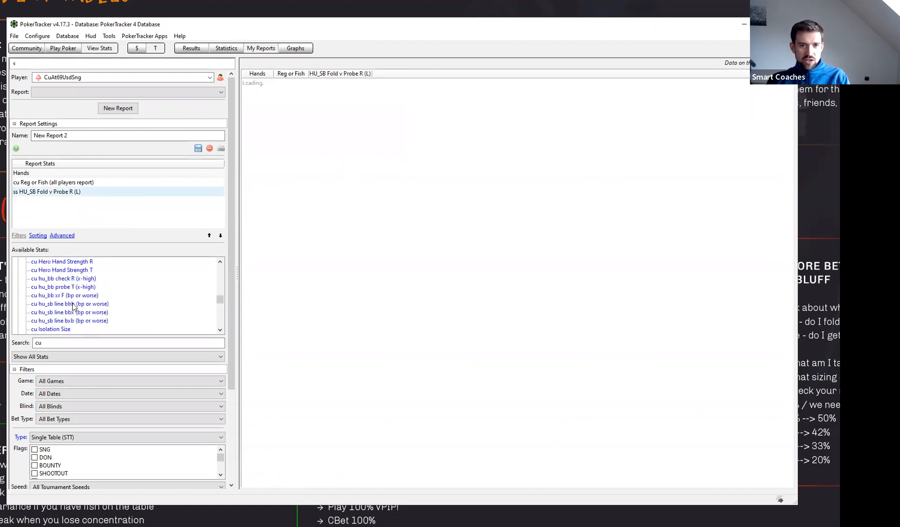
{"action": "scroll", "coordinate": [74, 306], "scroll_direction": "down", "scroll_amount": 2}
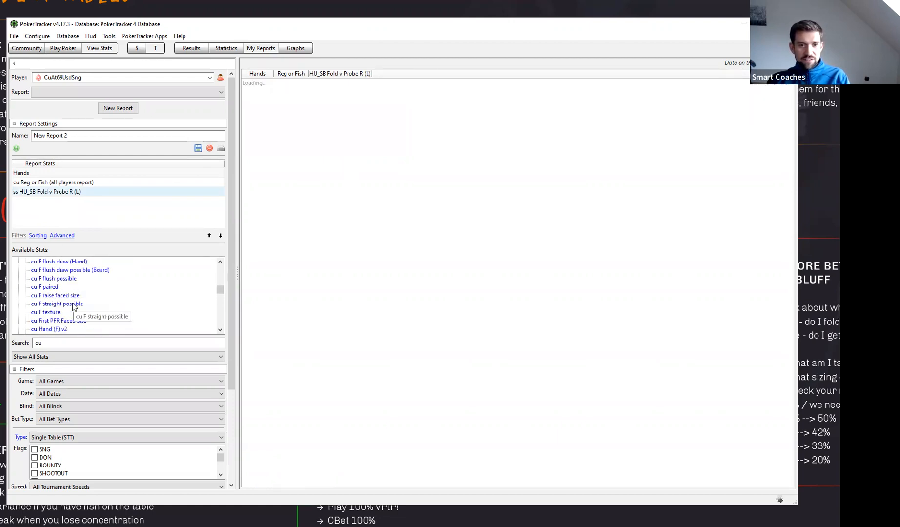
{"action": "double_click", "coordinate": [49, 312]}
{"action": "left_click", "coordinate": [208, 236]}
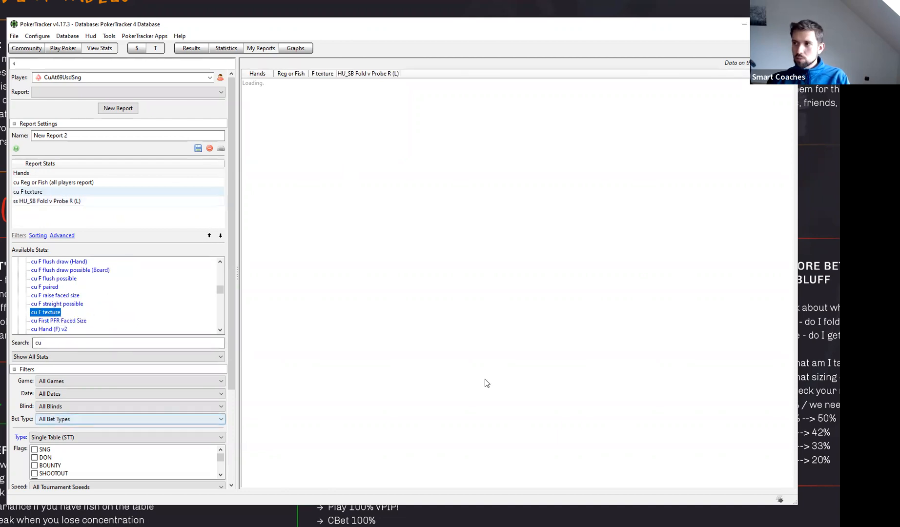
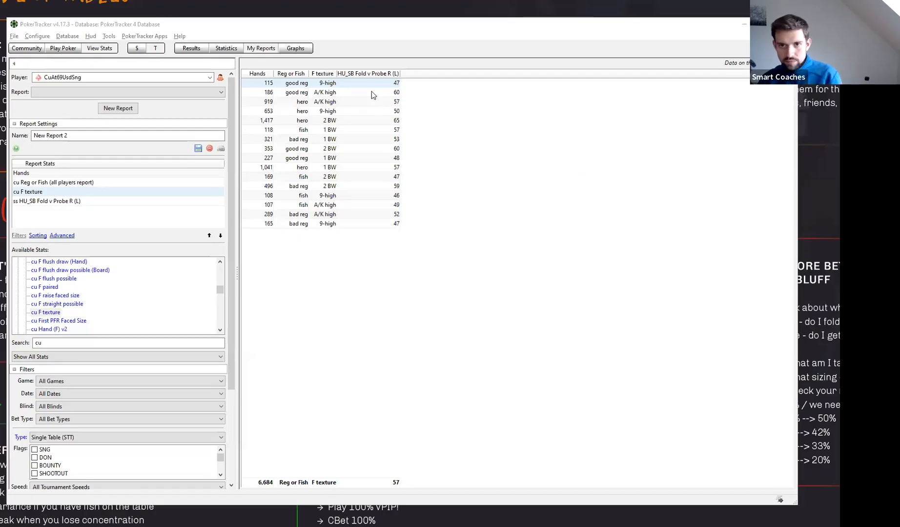
- Sort the report by Reg or Fish and F texture, and compare each player type's river probe folds across the flop textures
{"action": "left_click", "coordinate": [293, 74]}
{"action": "left_click", "coordinate": [324, 75], "text": "shift"}
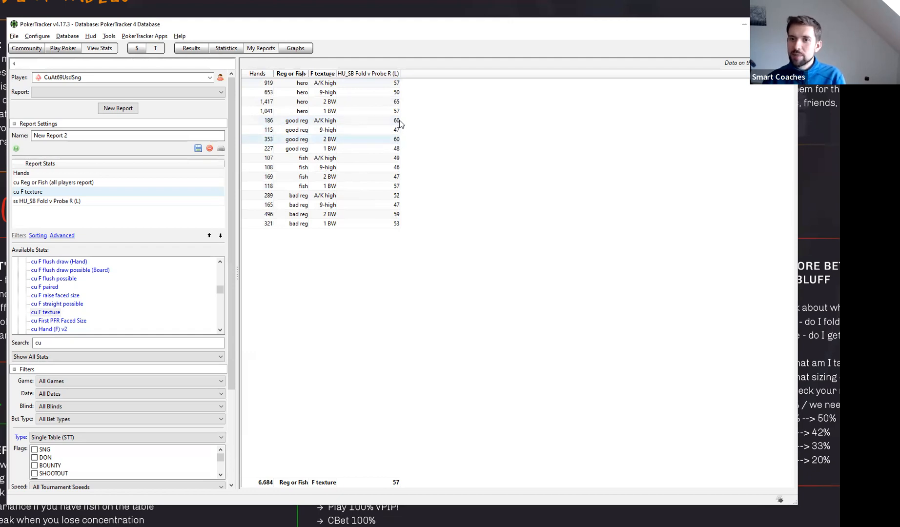
{"action": "mouse_move", "coordinate": [389, 126]}
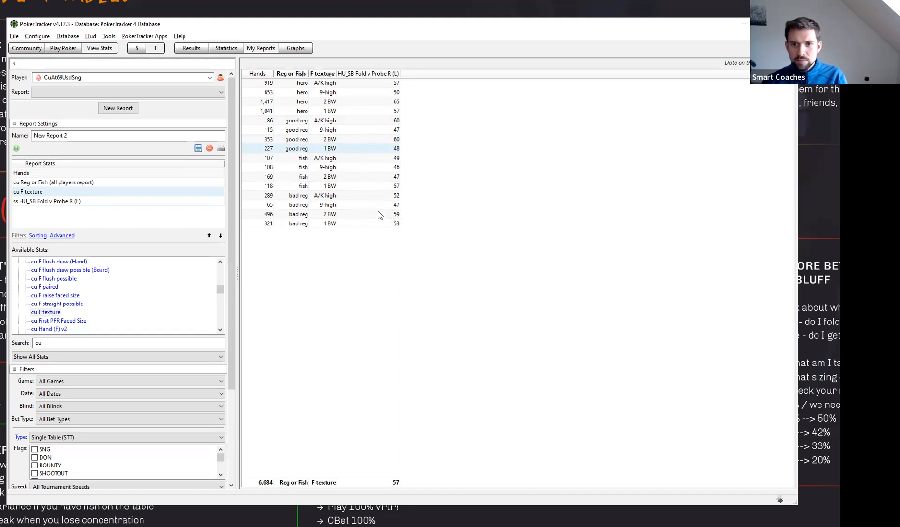
{"action": "left_click", "coordinate": [282, 216]}
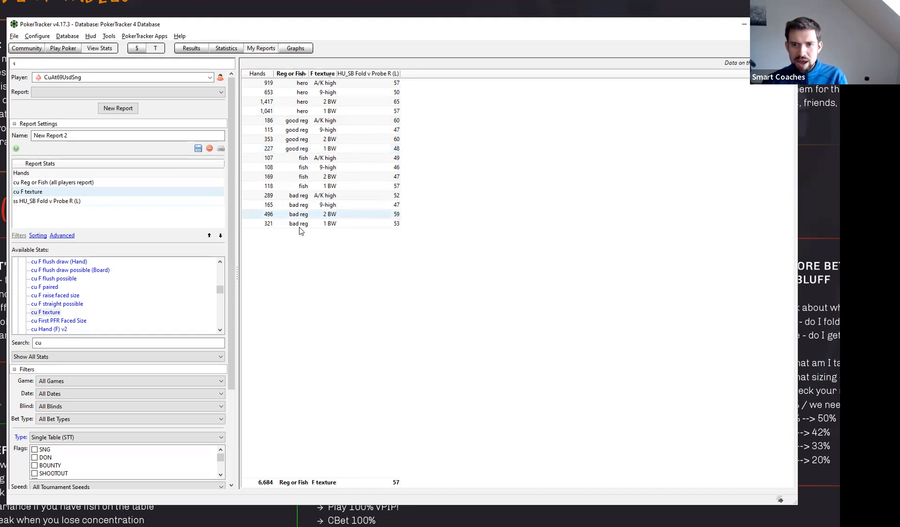
{"action": "mouse_move", "coordinate": [396, 218]}
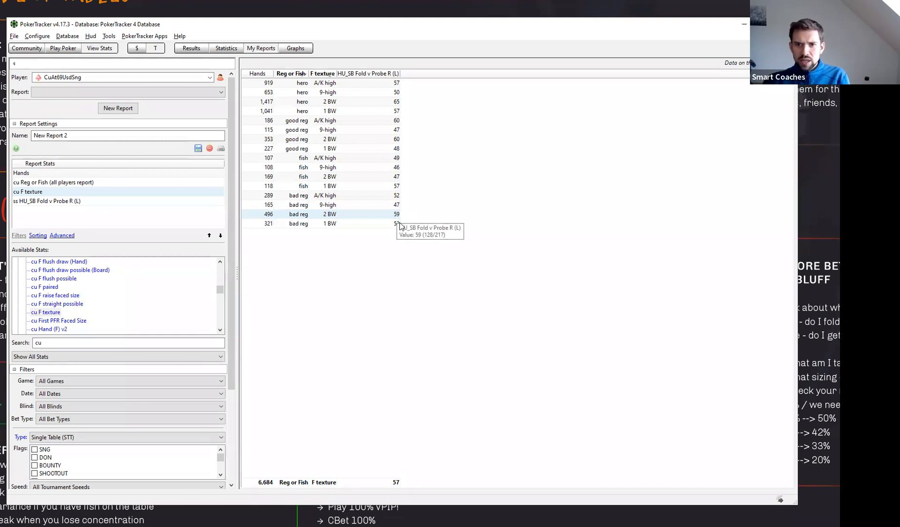
{"action": "left_click", "coordinate": [397, 225]}
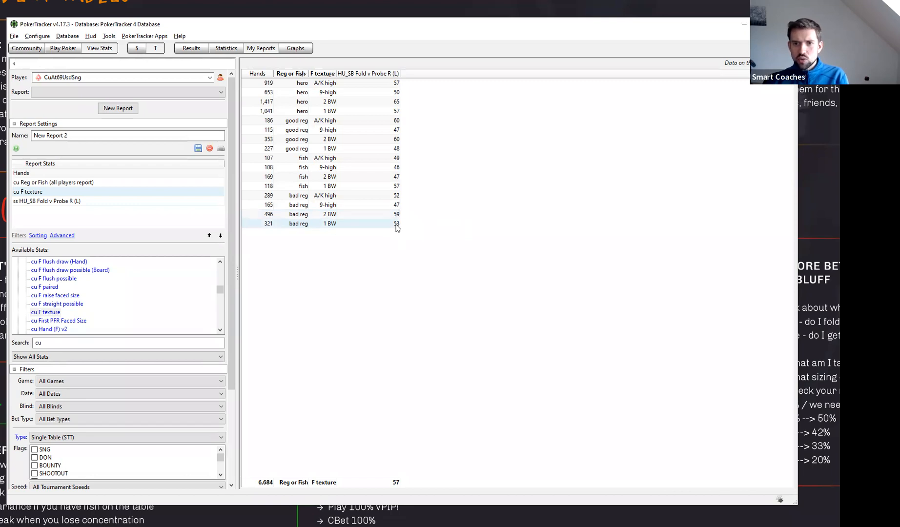
{"action": "left_click", "coordinate": [371, 196]}
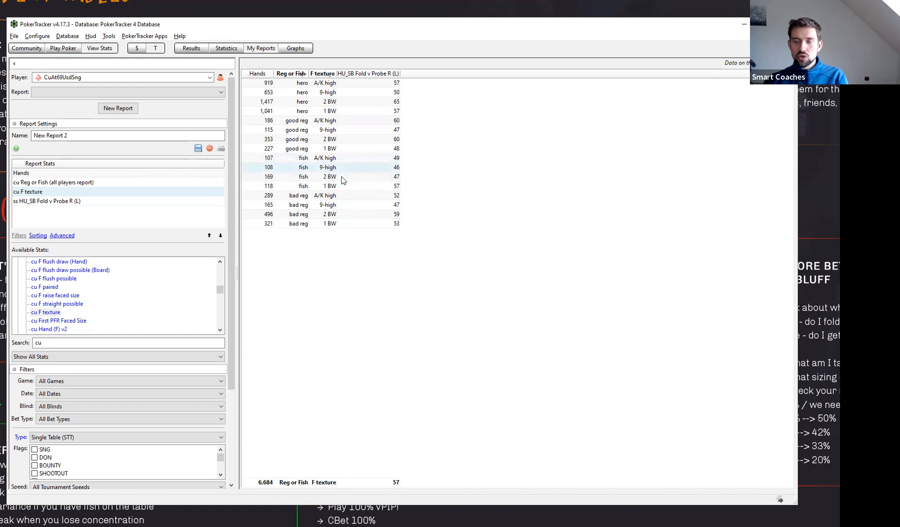
{"action": "mouse_move", "coordinate": [340, 176]}
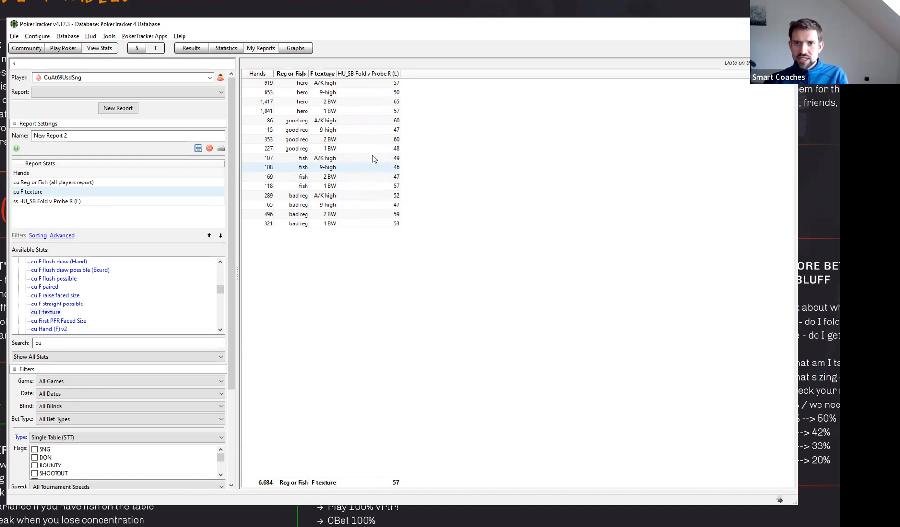
- Replace the cu Reg or Fish (all players report) stat with cu R paired, placed before ss HU_SB Fold v Probe R (L)
{"action": "double_click", "coordinate": [59, 183]}
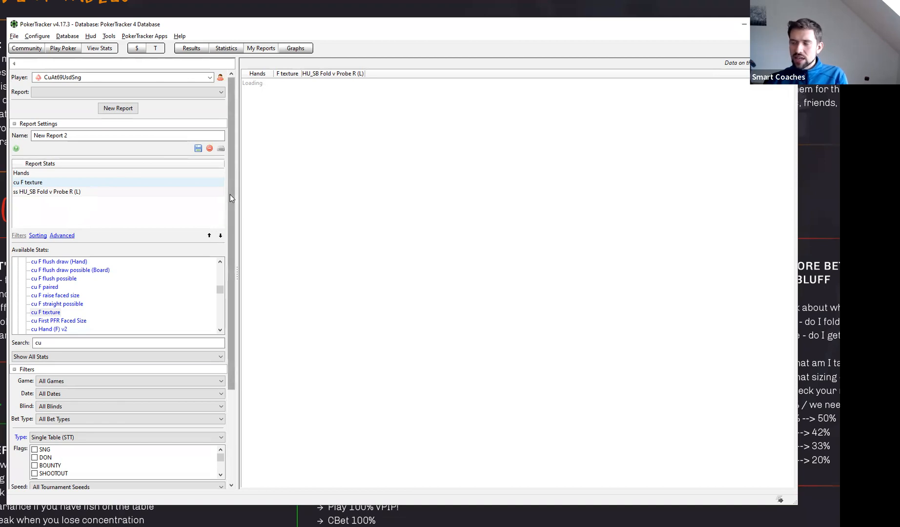
{"action": "left_click_drag", "start_coordinate": [230, 194], "coordinate": [265, 160]}
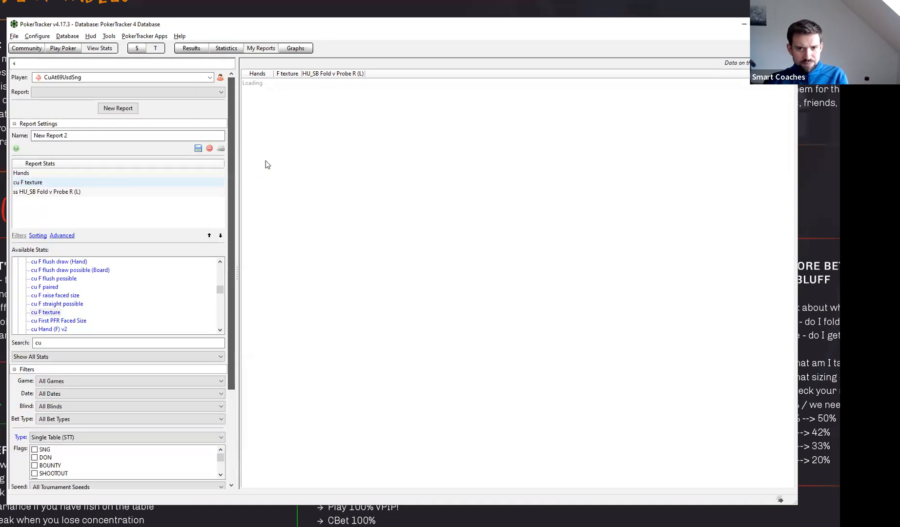
{"action": "left_click", "coordinate": [100, 311]}
{"action": "scroll", "coordinate": [89, 302], "scroll_direction": "down", "scroll_amount": 1}
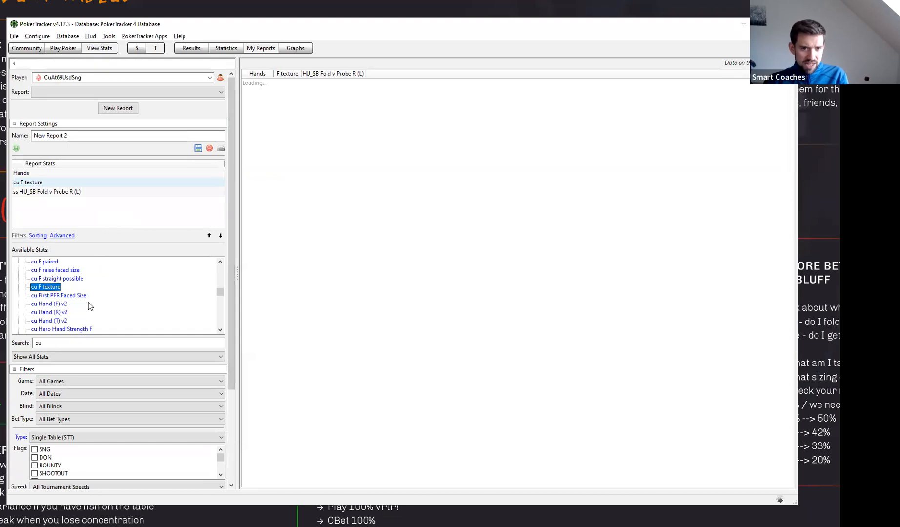
{"action": "scroll", "coordinate": [111, 306], "scroll_direction": "down", "scroll_amount": 1}
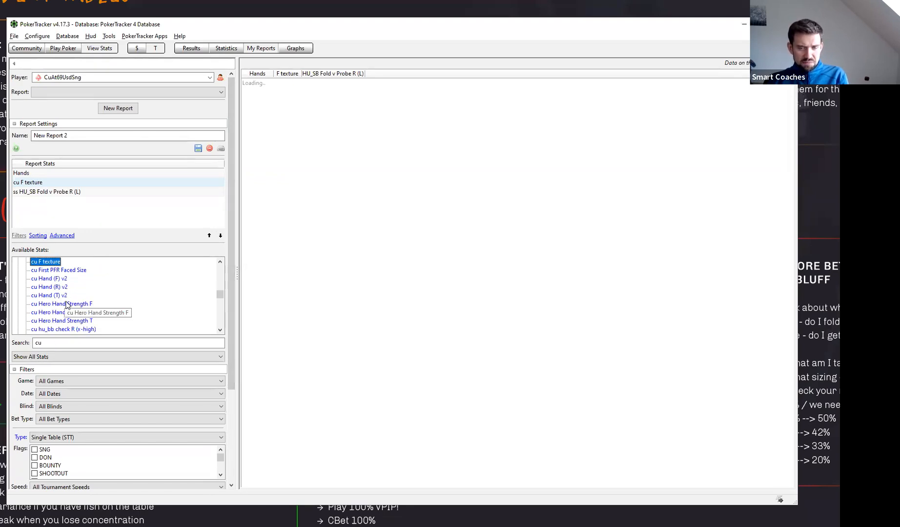
{"action": "scroll", "coordinate": [79, 308], "scroll_direction": "down", "scroll_amount": 2}
{"action": "scroll", "coordinate": [87, 313], "scroll_direction": "down", "scroll_amount": 2}
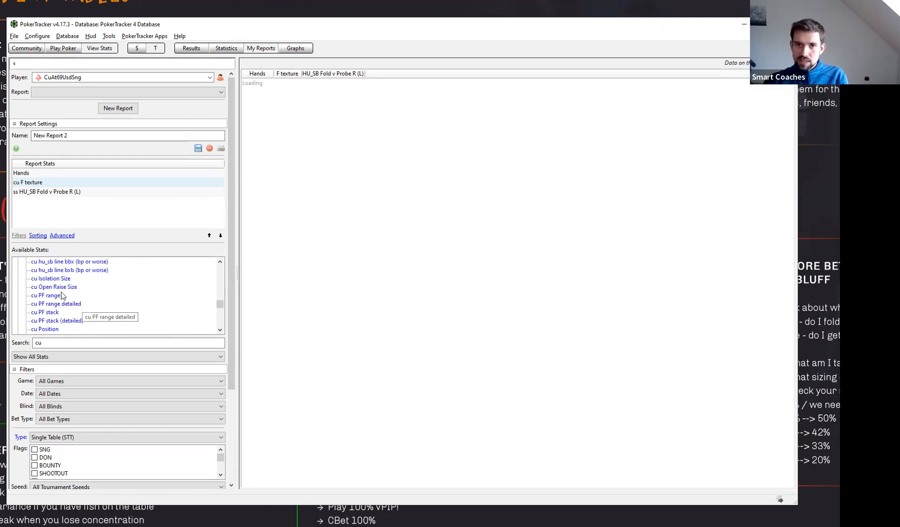
{"action": "scroll", "coordinate": [81, 297], "scroll_direction": "down", "scroll_amount": 3}
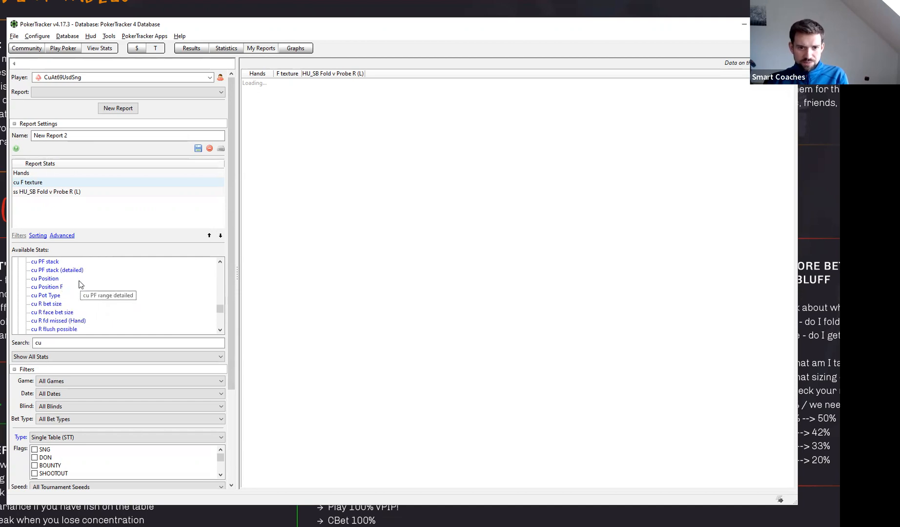
{"action": "scroll", "coordinate": [94, 295], "scroll_direction": "down", "scroll_amount": 1}
{"action": "left_click", "coordinate": [36, 296]}
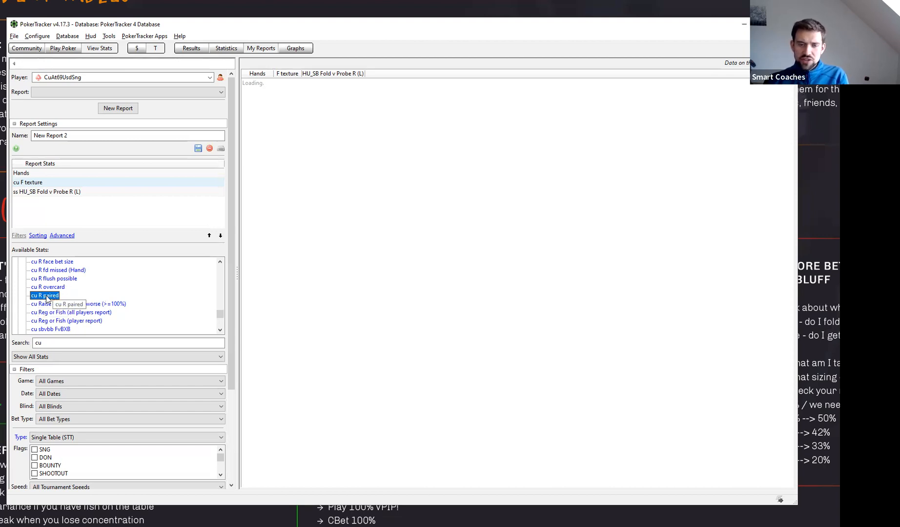
{"action": "double_click", "coordinate": [47, 296]}
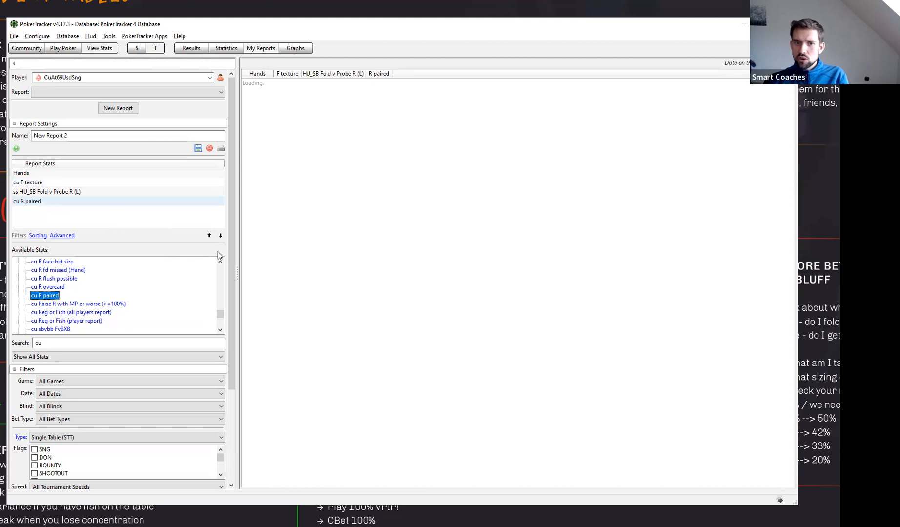
{"action": "left_click", "coordinate": [209, 236]}
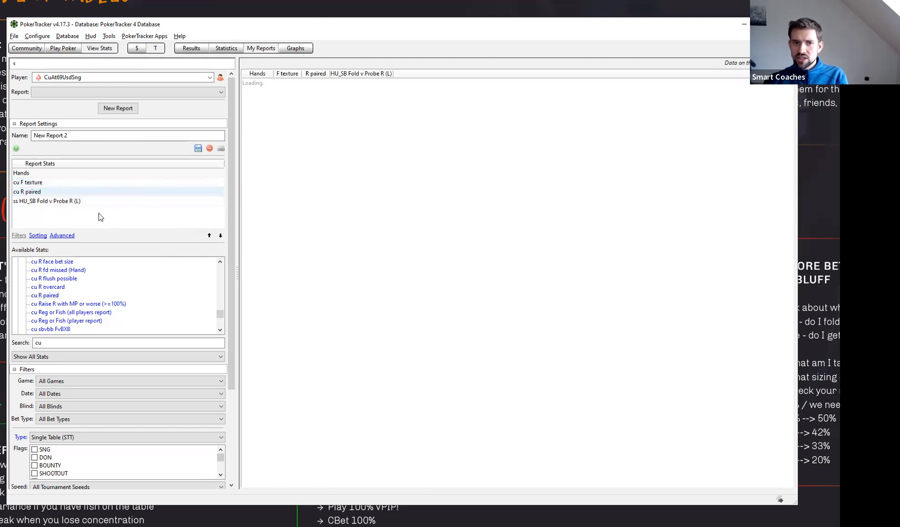
{"action": "left_click", "coordinate": [231, 404]}
{"action": "left_click_drag", "start_coordinate": [232, 403], "coordinate": [240, 292]}
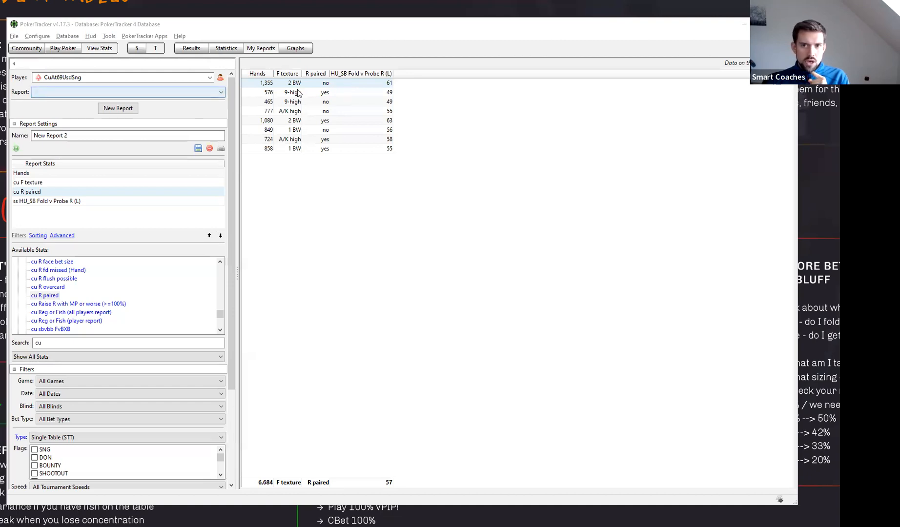
- Compare river probe folds sorted by F texture and R paired, and rank the rows by HU_SB Fold v Probe R (L) in descending order
{"action": "left_click", "coordinate": [287, 73]}
{"action": "left_click", "coordinate": [315, 73], "text": "shift"}
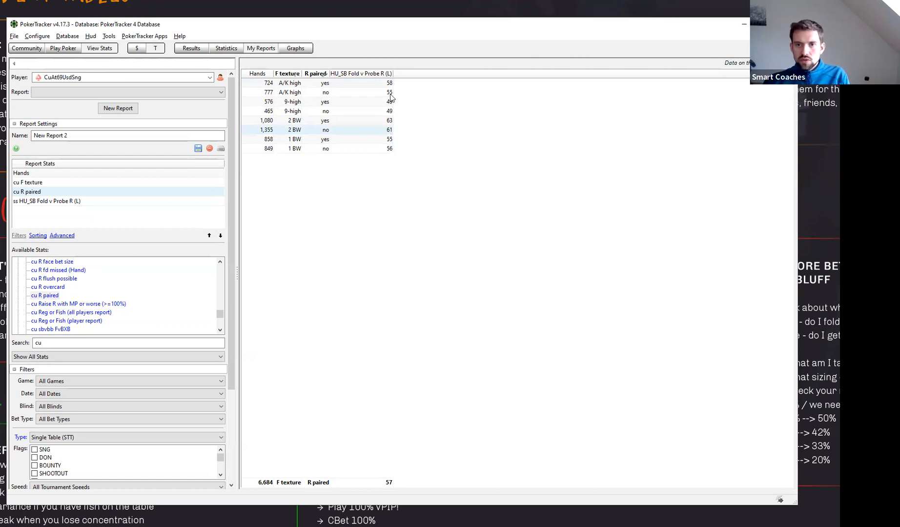
{"action": "left_click", "coordinate": [363, 74]}
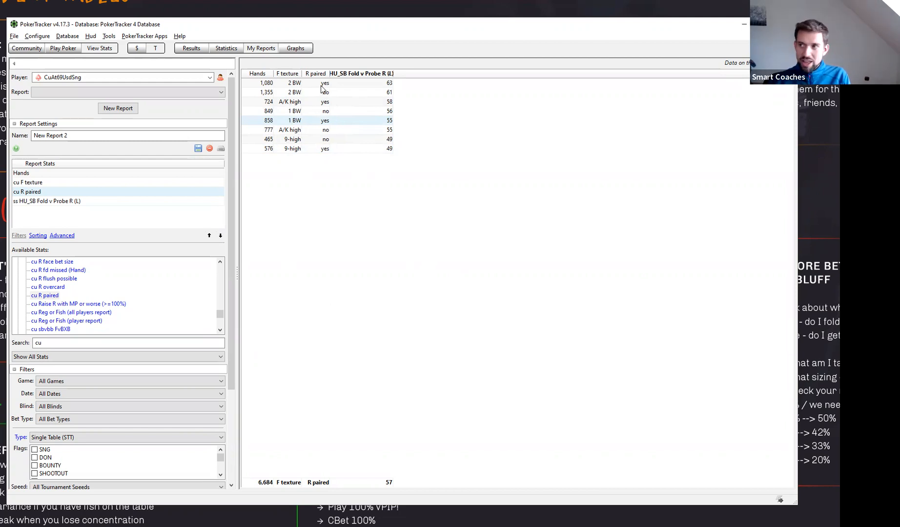
- Replace the cu R paired stat with cu R face bet size, placed before ss HU_SB Fold v Probe R (L)
{"action": "left_click_drag", "start_coordinate": [221, 314], "coordinate": [221, 315]}
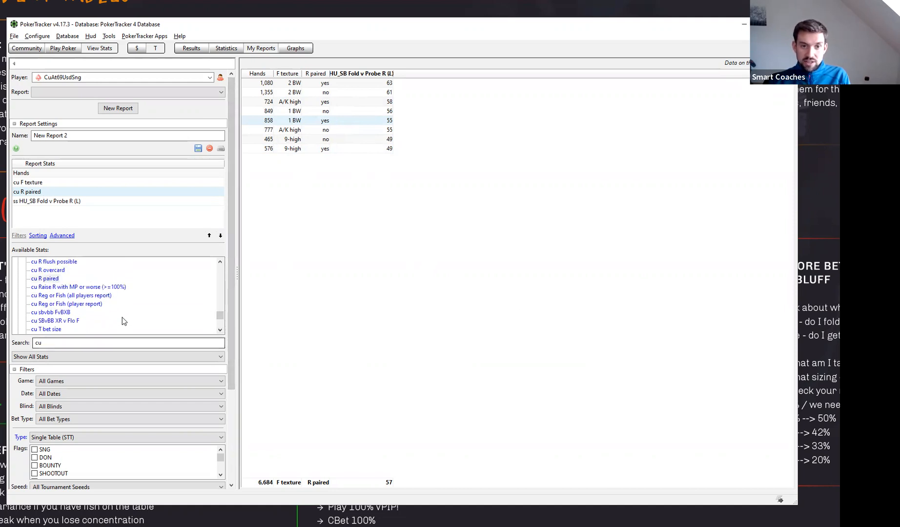
{"action": "scroll", "coordinate": [137, 306], "scroll_direction": "down", "scroll_amount": 1}
{"action": "scroll", "coordinate": [108, 306], "scroll_direction": "down", "scroll_amount": 2}
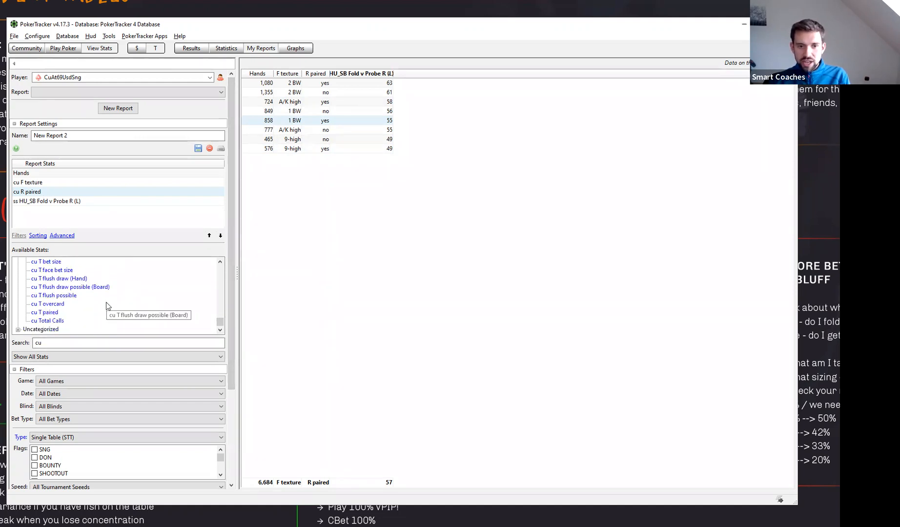
{"action": "scroll", "coordinate": [91, 311], "scroll_direction": "up", "scroll_amount": 1}
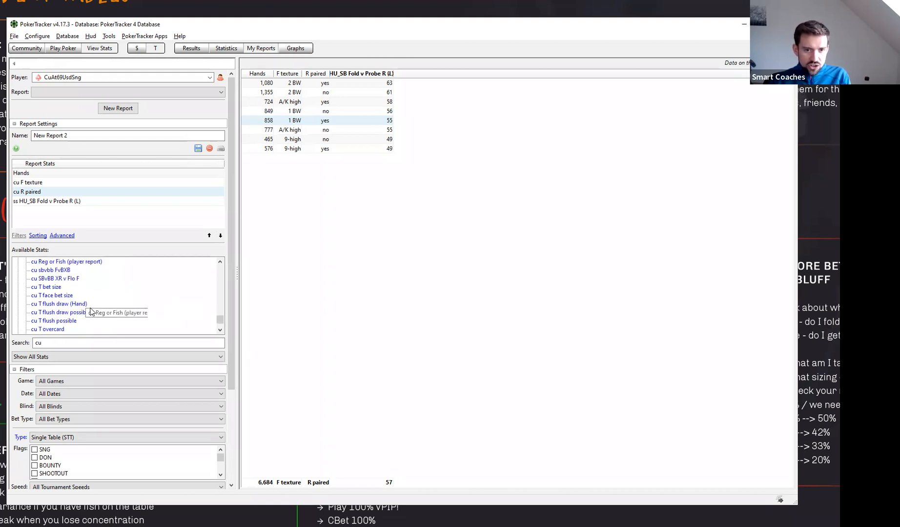
{"action": "scroll", "coordinate": [108, 310], "scroll_direction": "up", "scroll_amount": 3}
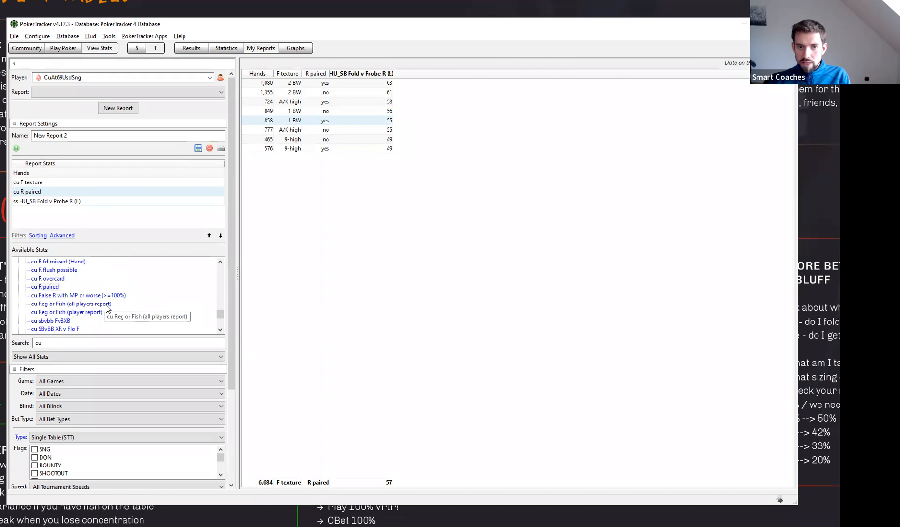
{"action": "left_click", "coordinate": [52, 279]}
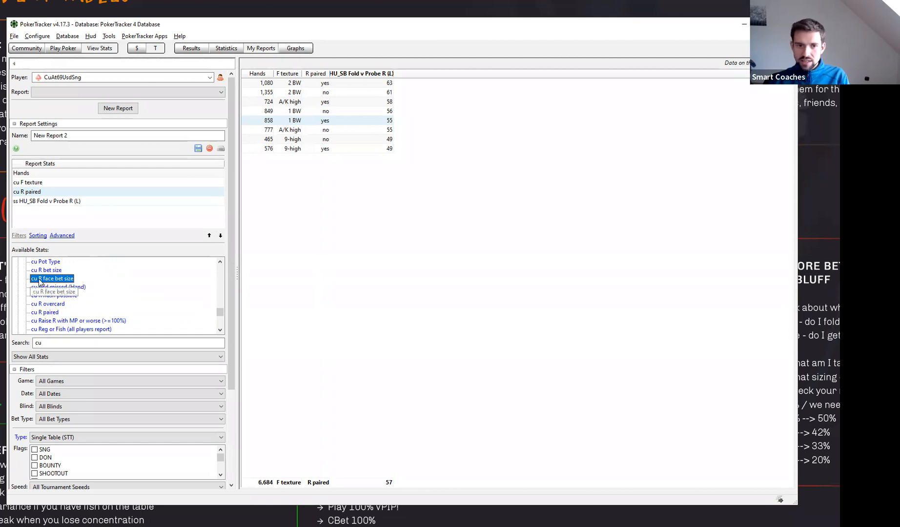
{"action": "double_click", "coordinate": [44, 282]}
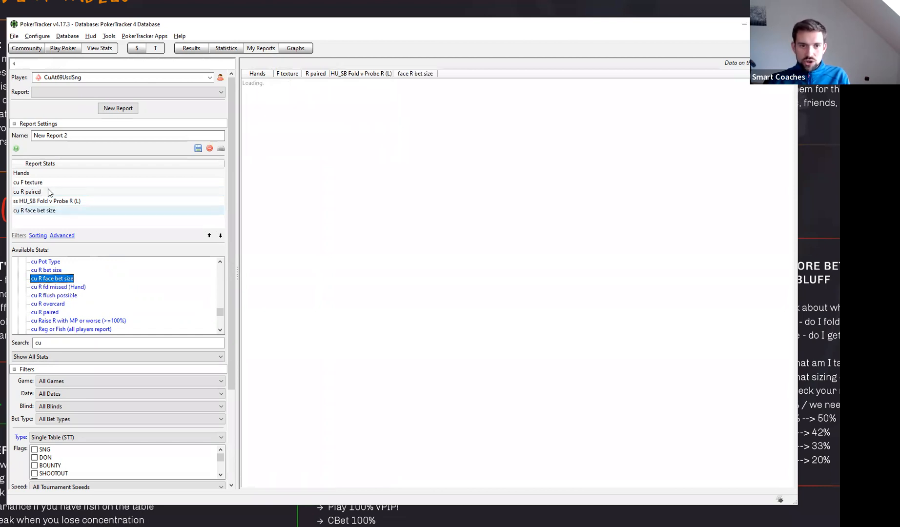
{"action": "double_click", "coordinate": [49, 192]}
{"action": "left_click", "coordinate": [220, 236]}
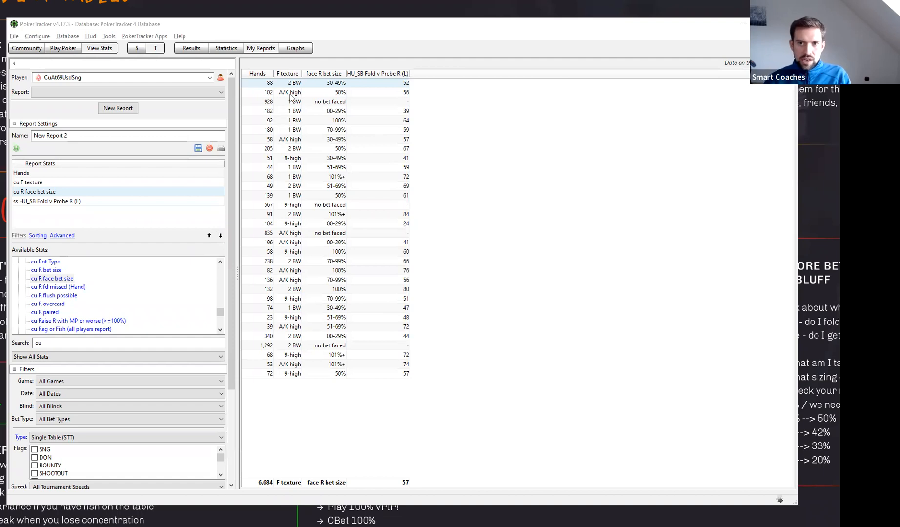
- Sort the report by F texture and face R bet size, and examine how A/K high flop folds vary with the bet size faced
{"action": "left_click", "coordinate": [291, 74]}
{"action": "left_click", "coordinate": [323, 74]}
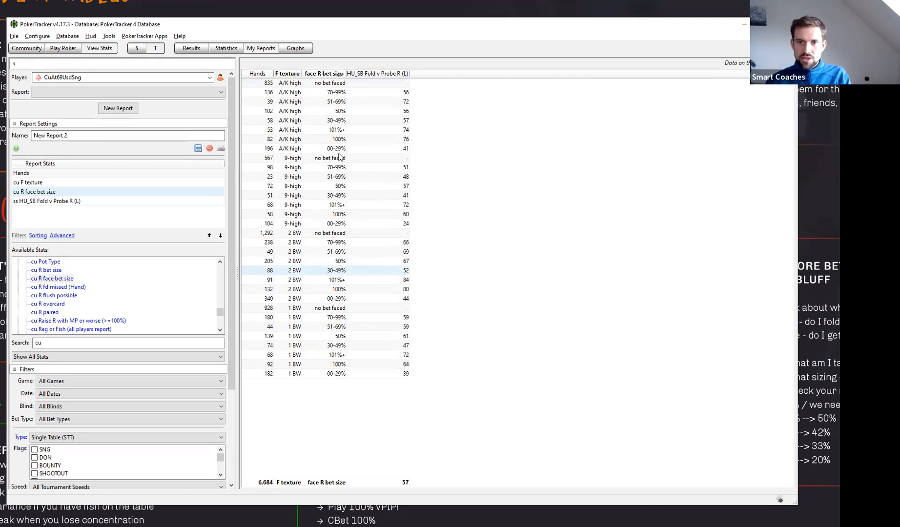
{"action": "left_click", "coordinate": [313, 92]}
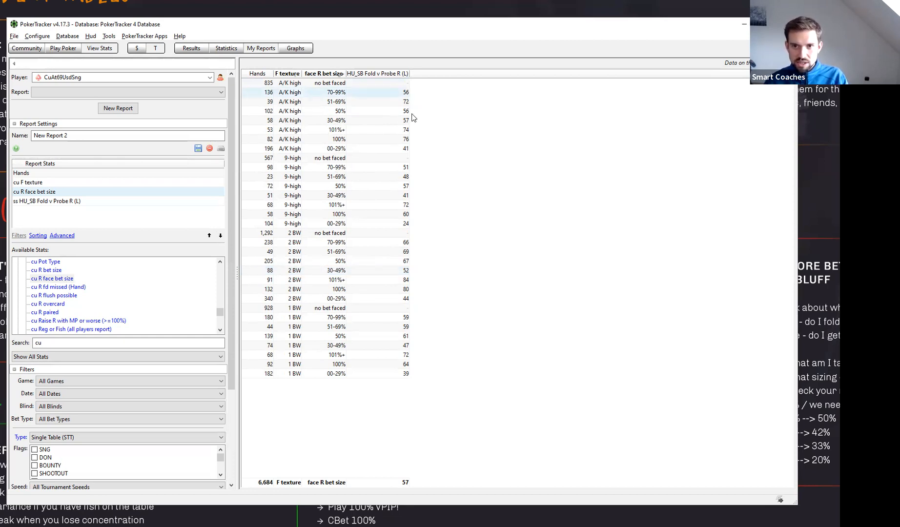
{"action": "left_click", "coordinate": [408, 111]}
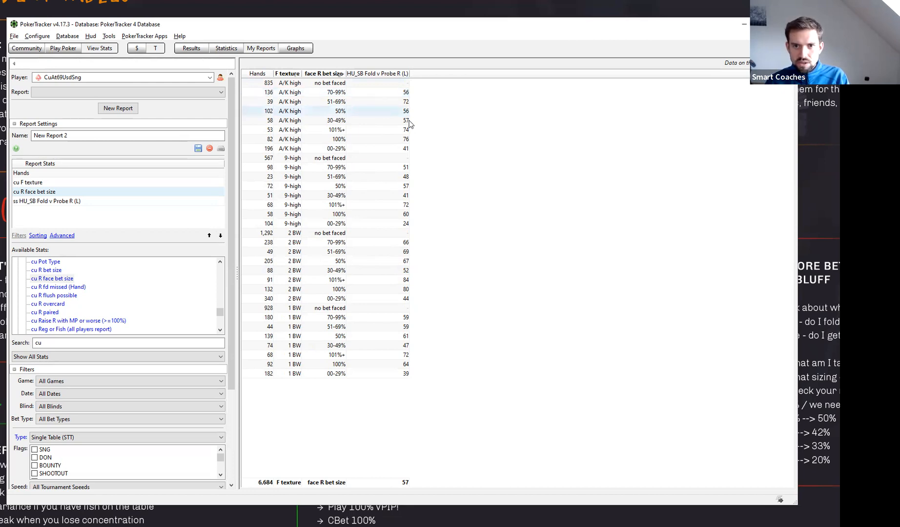
{"action": "left_click", "coordinate": [348, 121]}
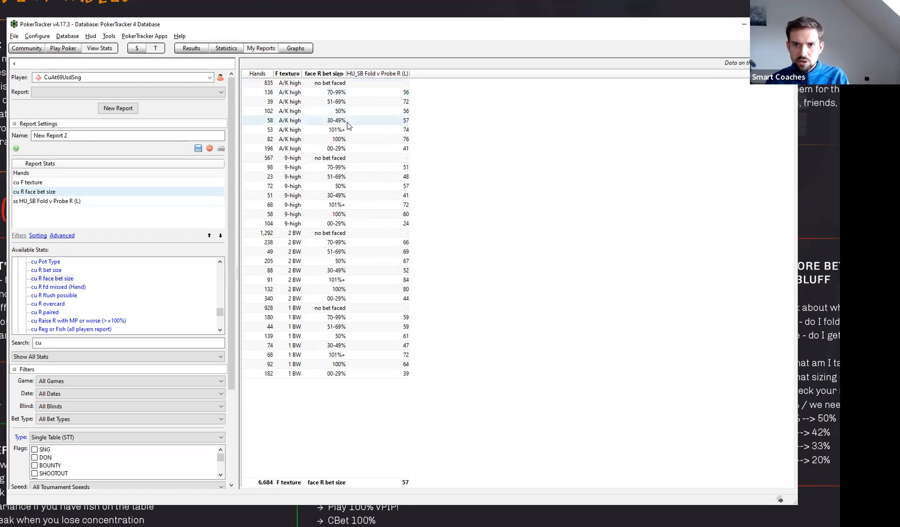
{"action": "left_click", "coordinate": [356, 148]}
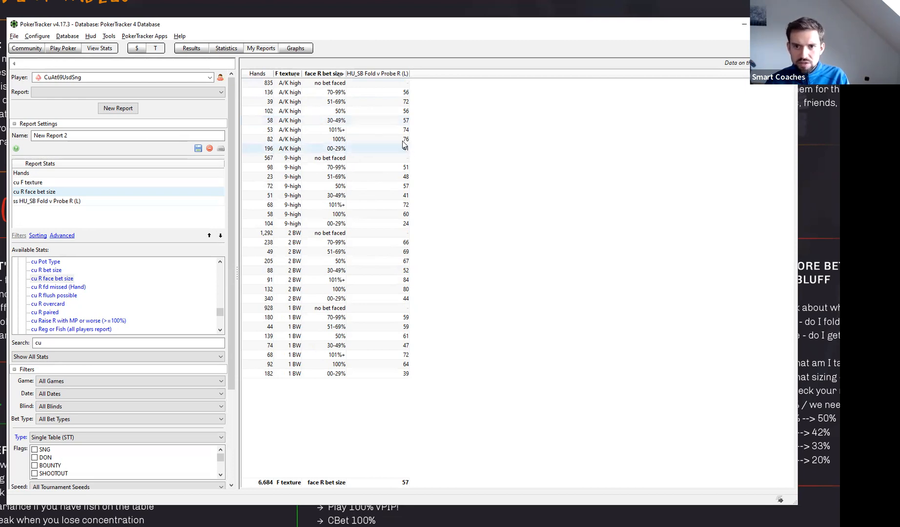
{"action": "left_click", "coordinate": [334, 102]}
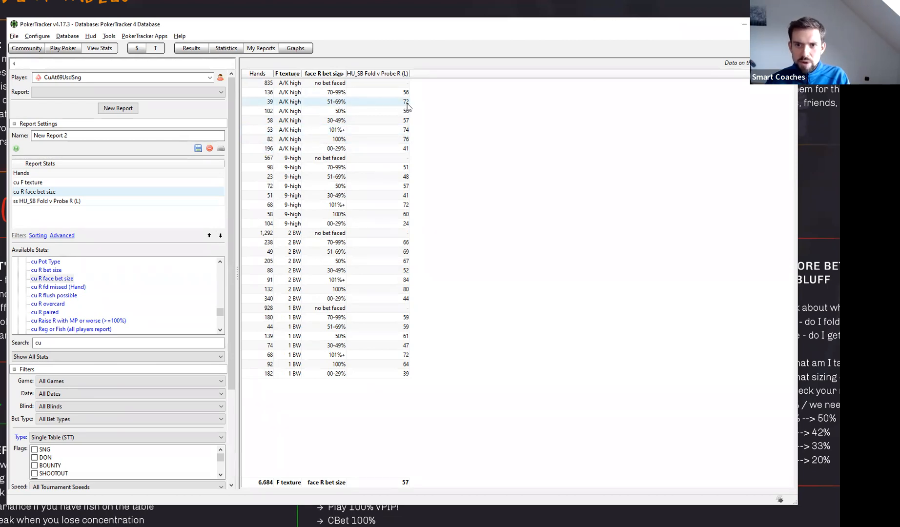
{"action": "left_click", "coordinate": [407, 129]}
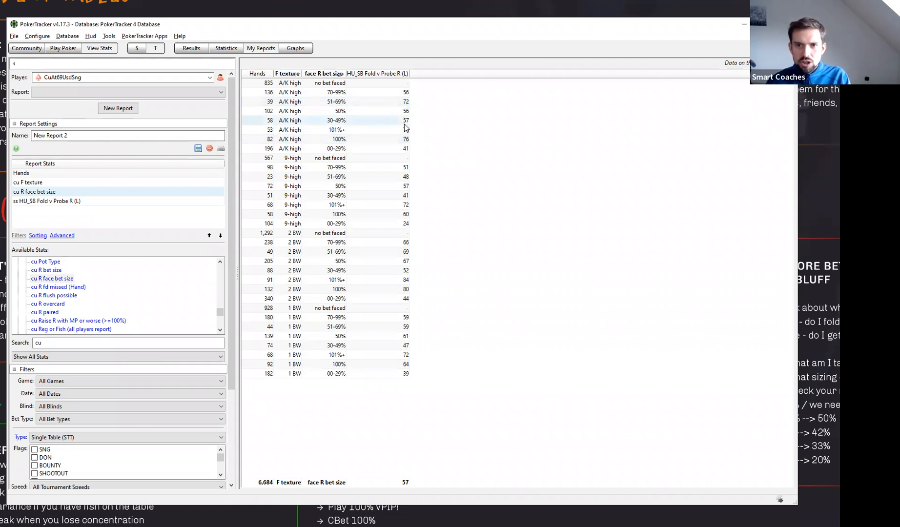
{"action": "left_click", "coordinate": [395, 94]}
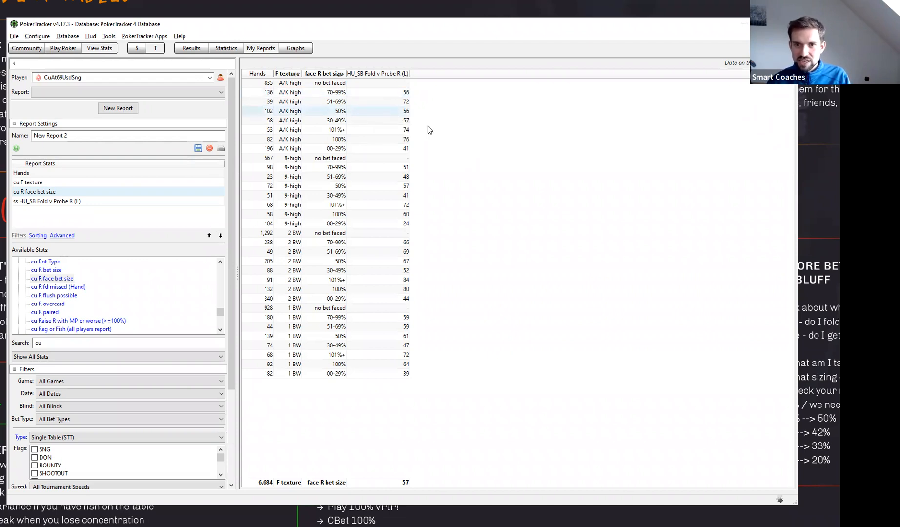
{"action": "mouse_move", "coordinate": [421, 136]}
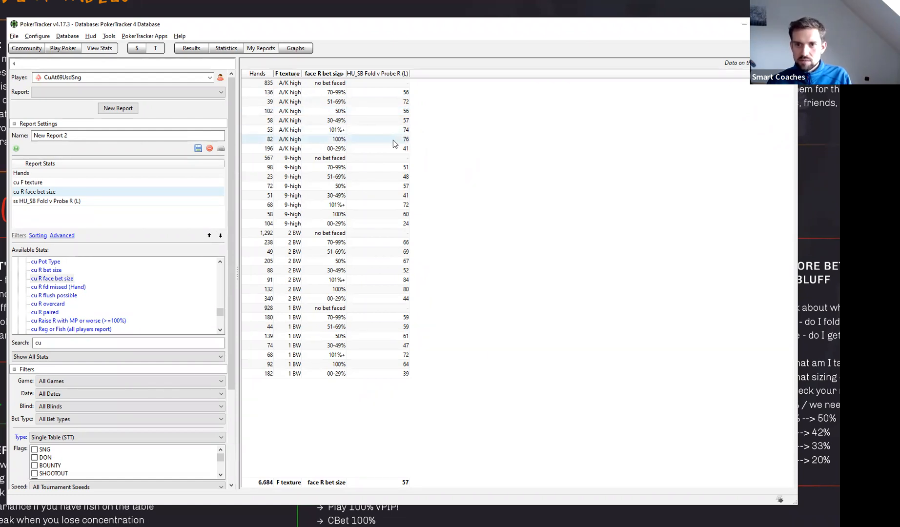
- Compare HU_SB Fold v Probe R (L) on A/K high flops across the 100%, 101%+, 30-49%, 50% and 70-99% river bet sizes faced
{"action": "mouse_move", "coordinate": [393, 143]}
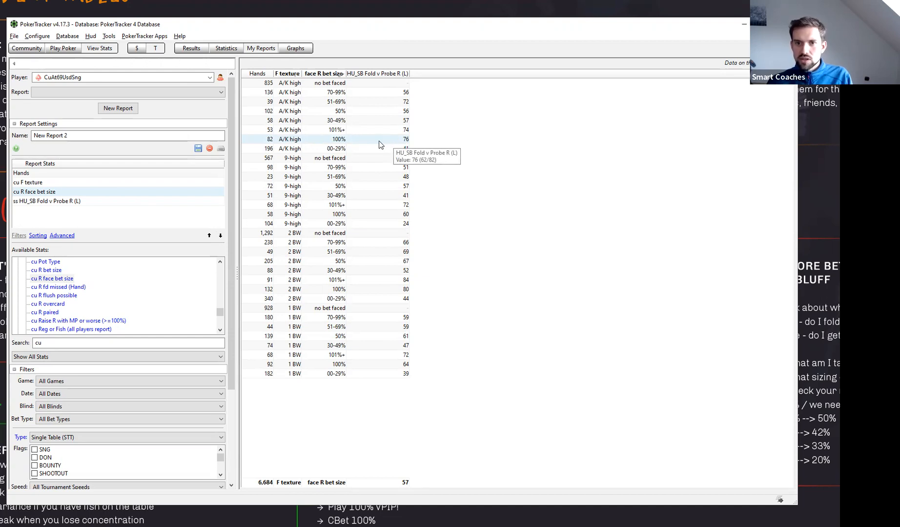
{"action": "left_click", "coordinate": [340, 131]}
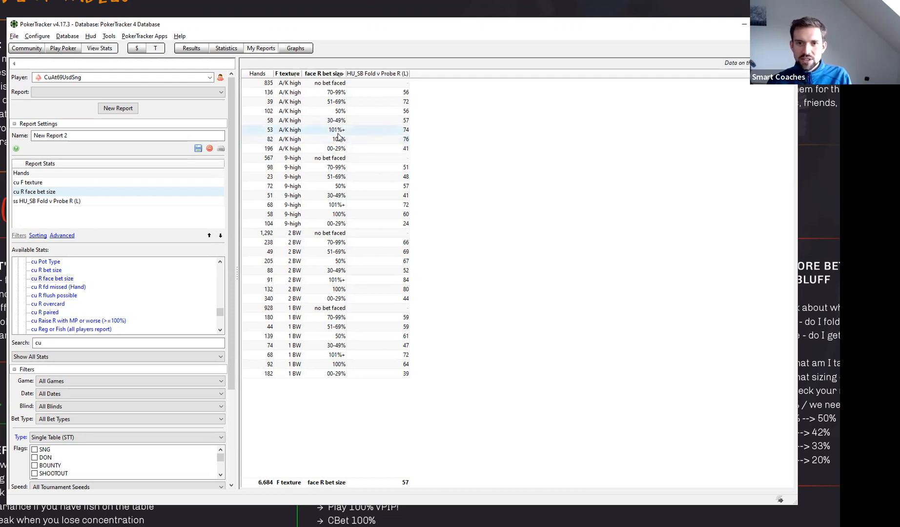
{"action": "left_click", "coordinate": [356, 140]}
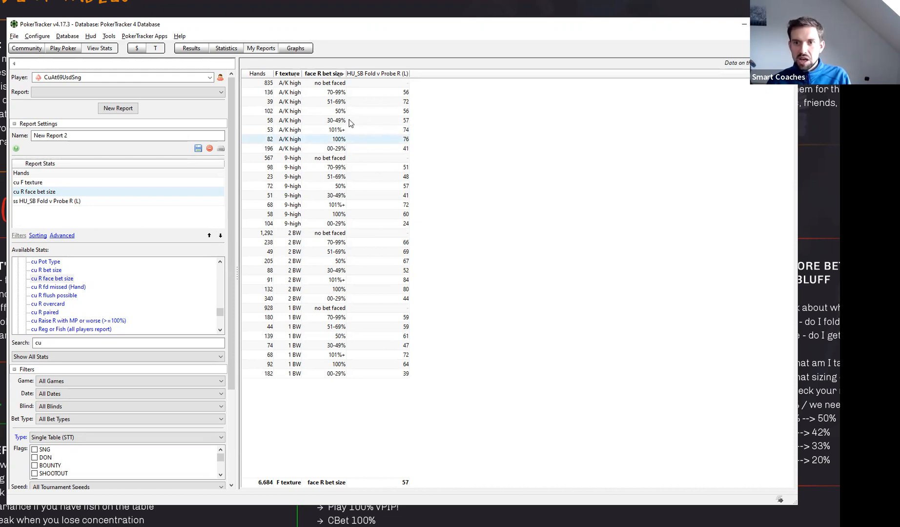
{"action": "left_click", "coordinate": [337, 123]}
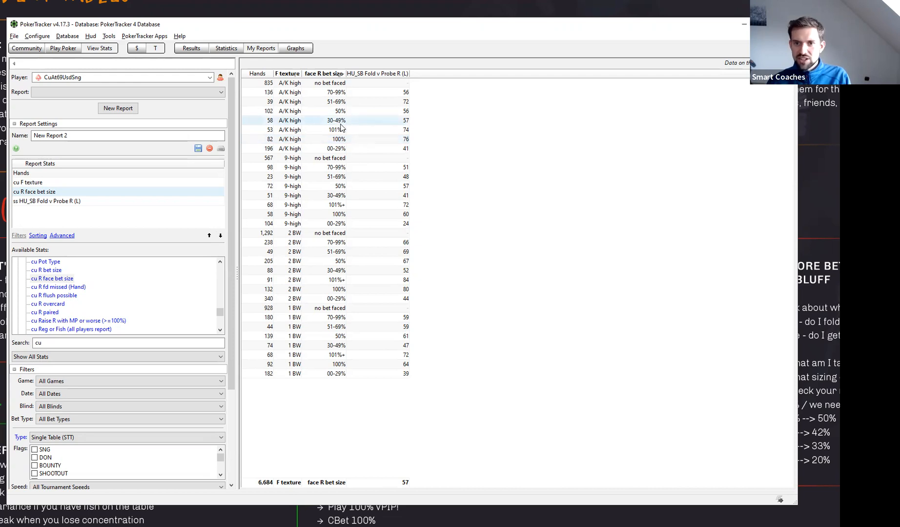
{"action": "left_click", "coordinate": [341, 111]}
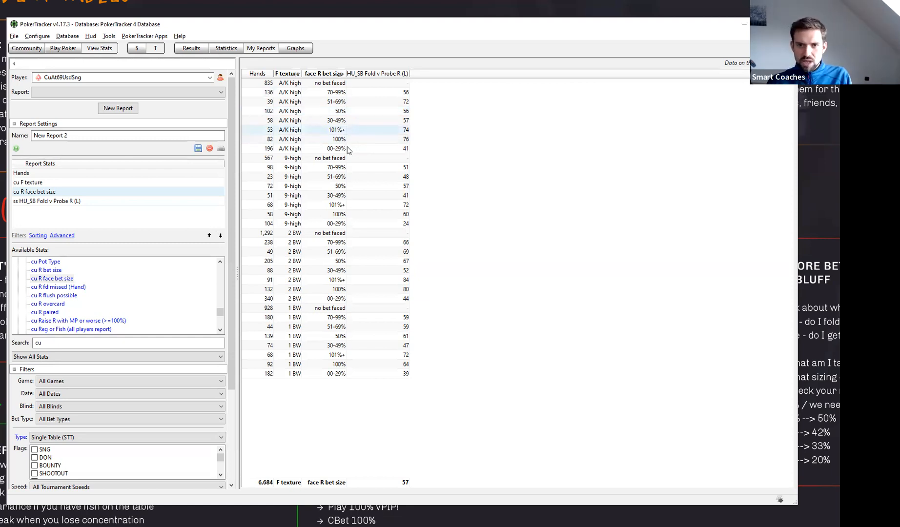
{"action": "left_click", "coordinate": [350, 114]}
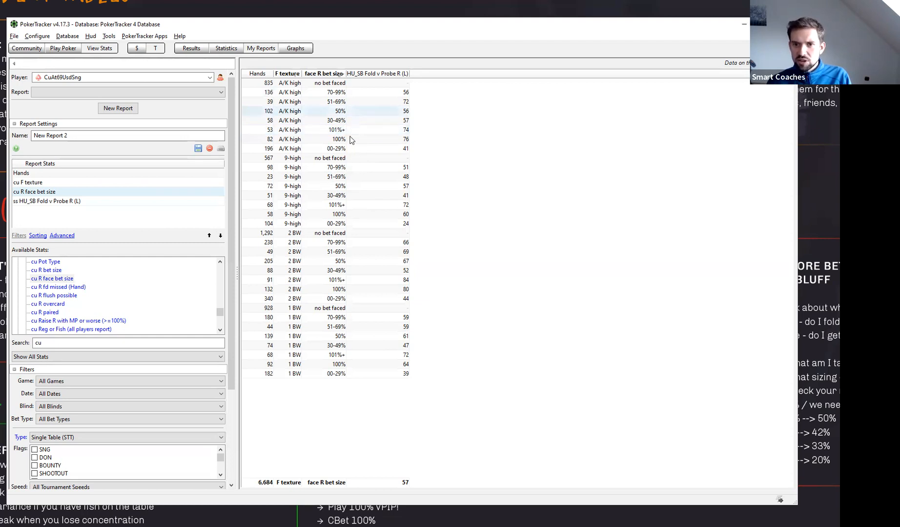
{"action": "left_click", "coordinate": [350, 95]}
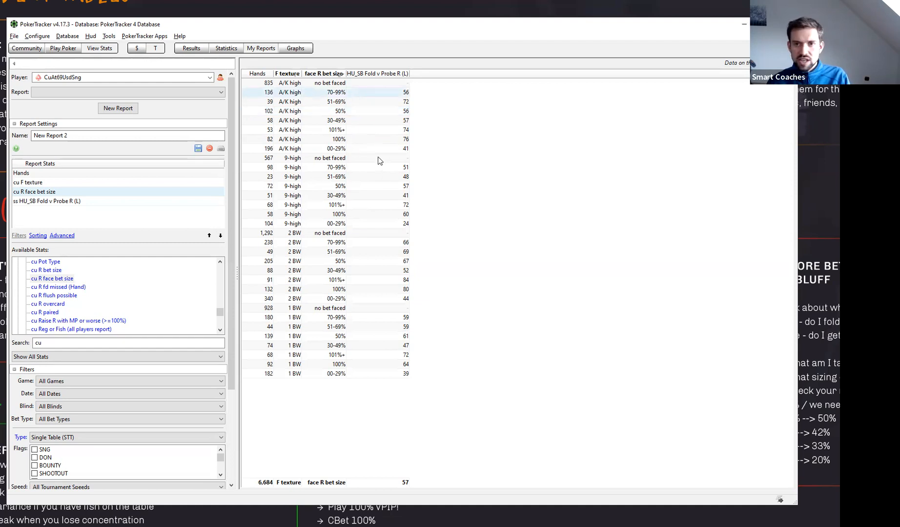
- Check the hand sample sizes of the 9-high flop rows for the different river bet sizes
{"action": "left_click", "coordinate": [333, 175]}
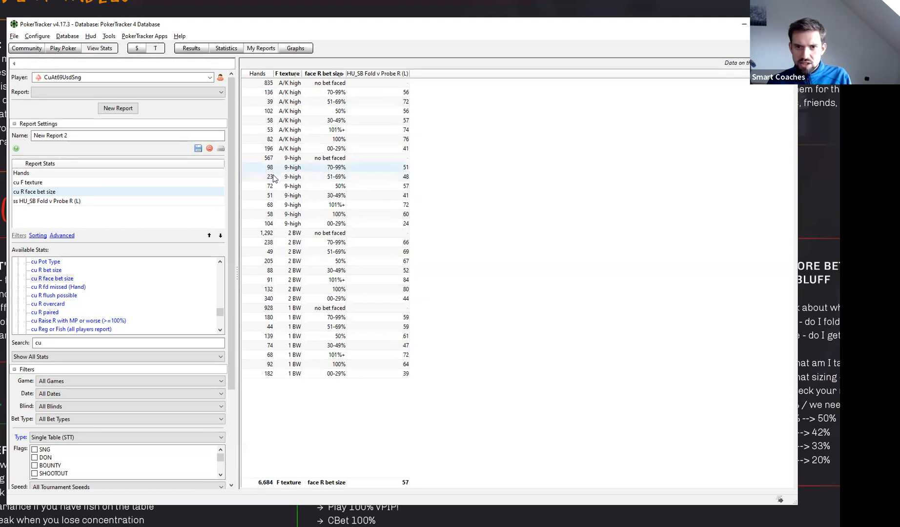
{"action": "left_click", "coordinate": [272, 196]}
{"action": "left_click", "coordinate": [272, 205]}
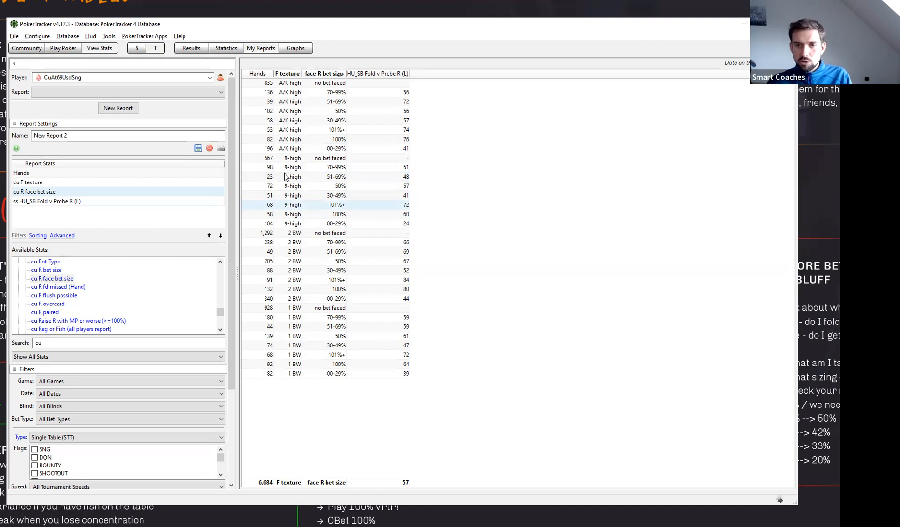
{"action": "left_click", "coordinate": [268, 178]}
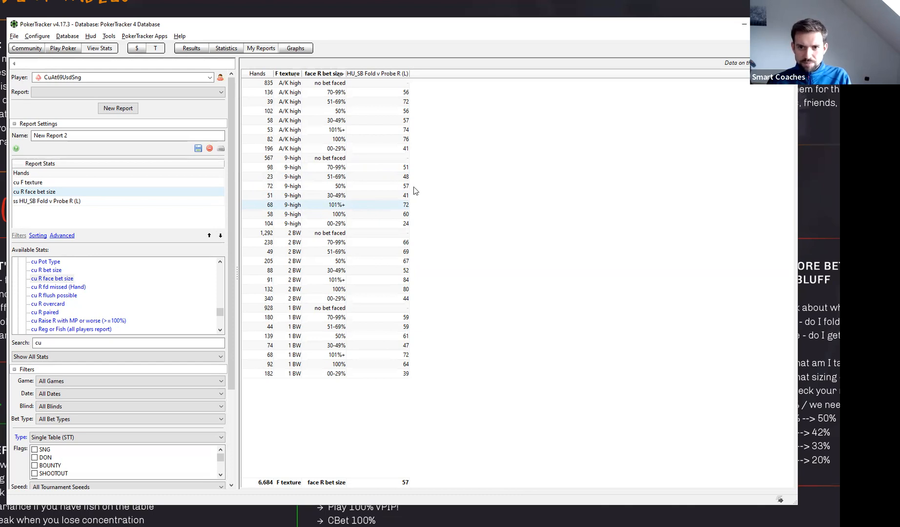
- Compare 9-high flop folds and samples between the 70-99% and 50% bet sizes, and inspect the fold value against 00-29% bets
{"action": "left_click", "coordinate": [401, 170]}
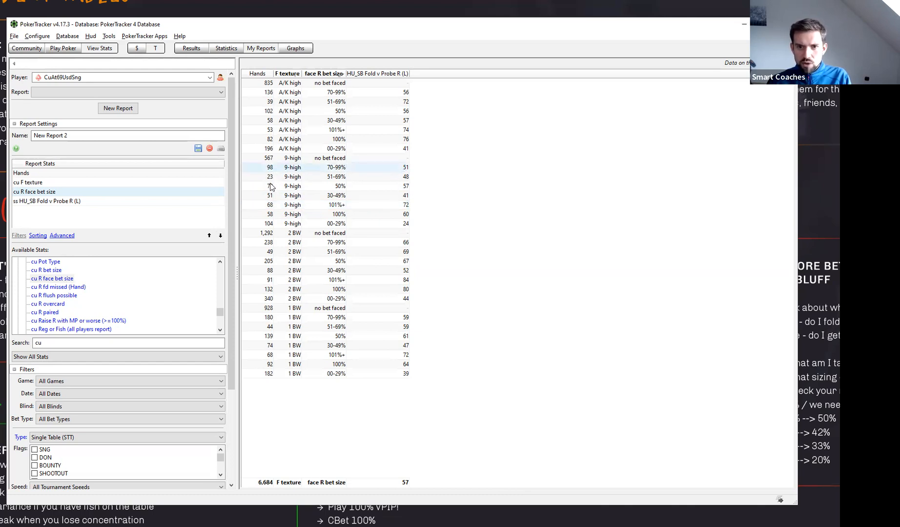
{"action": "left_click", "coordinate": [271, 187]}
{"action": "left_click", "coordinate": [400, 169]}
{"action": "left_click", "coordinate": [397, 185]}
{"action": "left_click", "coordinate": [395, 170]}
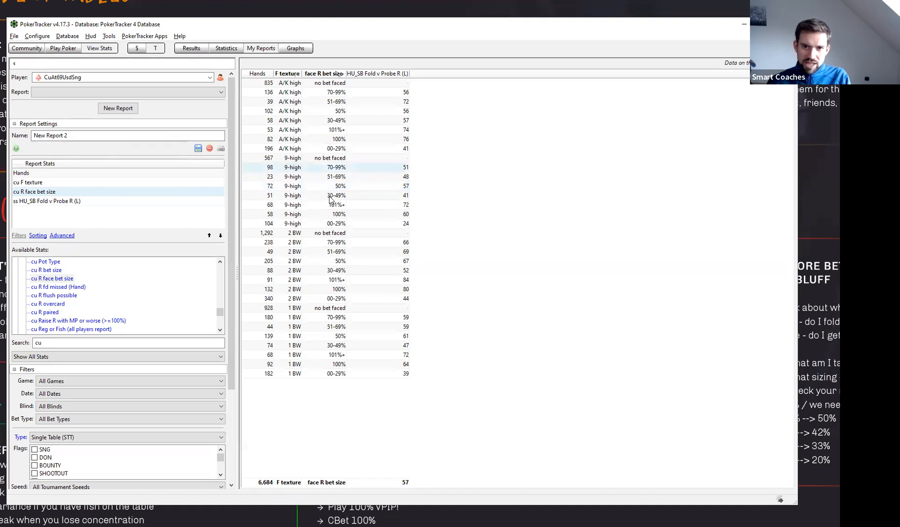
{"action": "left_click", "coordinate": [338, 186]}
{"action": "left_click", "coordinate": [340, 168]}
{"action": "left_click", "coordinate": [338, 187]}
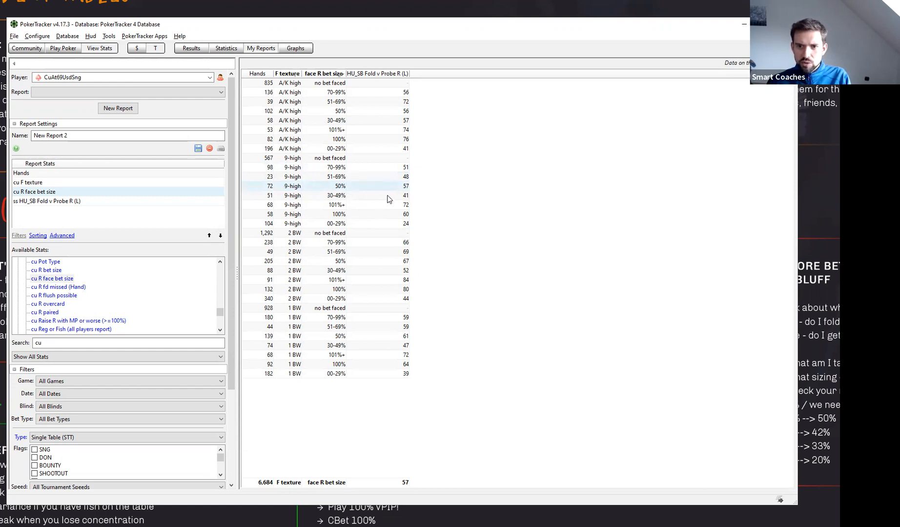
{"action": "left_click", "coordinate": [357, 224]}
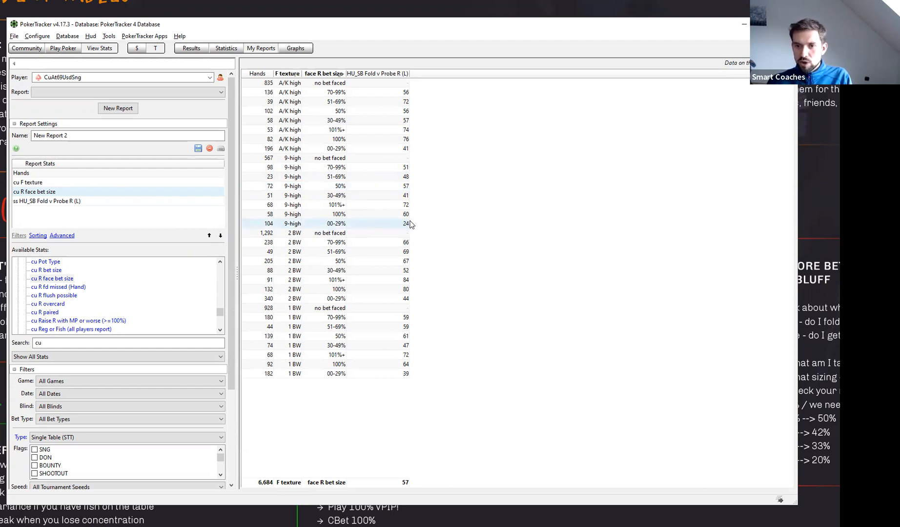
{"action": "mouse_move", "coordinate": [407, 224]}
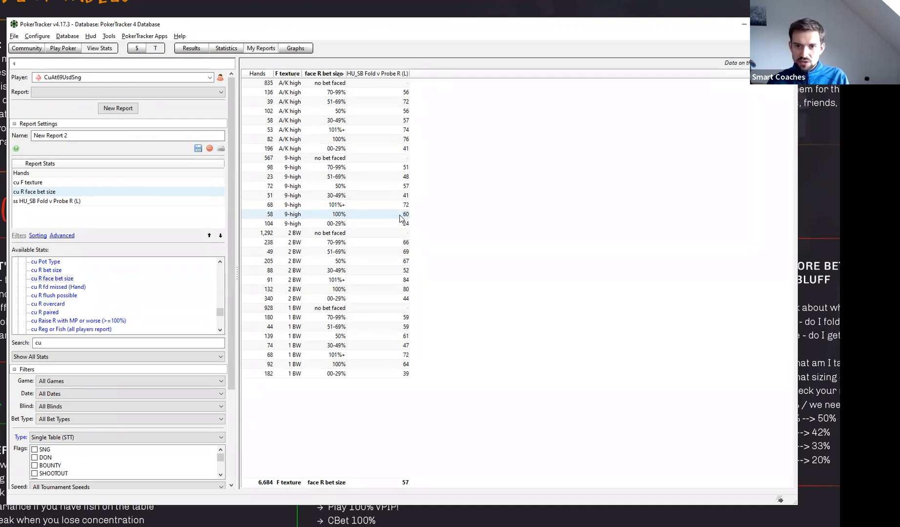
- Compare the folds facing a 50% river bet on 9-high flops with those on A/K high flops
{"action": "left_click", "coordinate": [349, 187]}
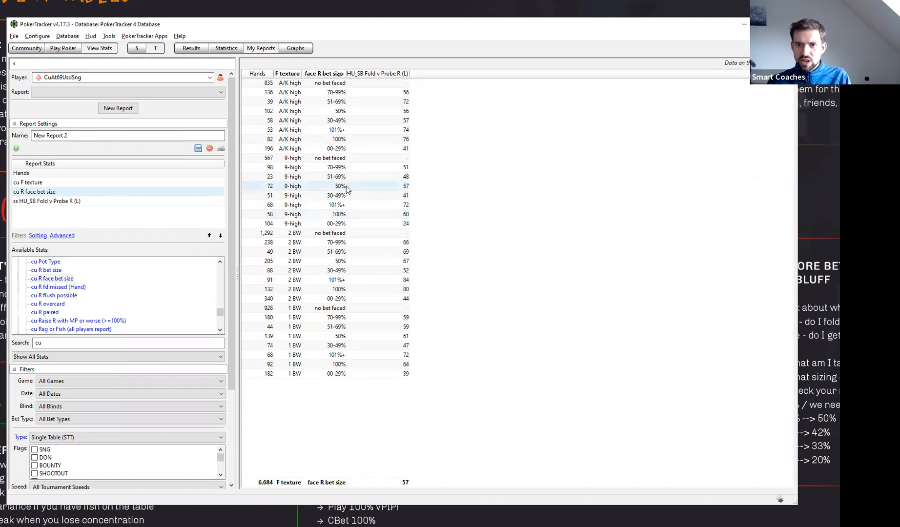
{"action": "left_click", "coordinate": [340, 111]}
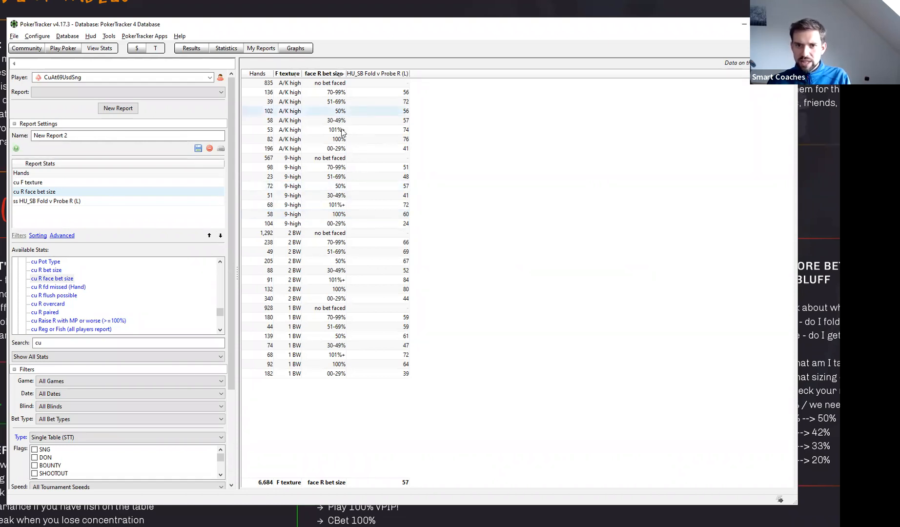
{"action": "left_click", "coordinate": [342, 186]}
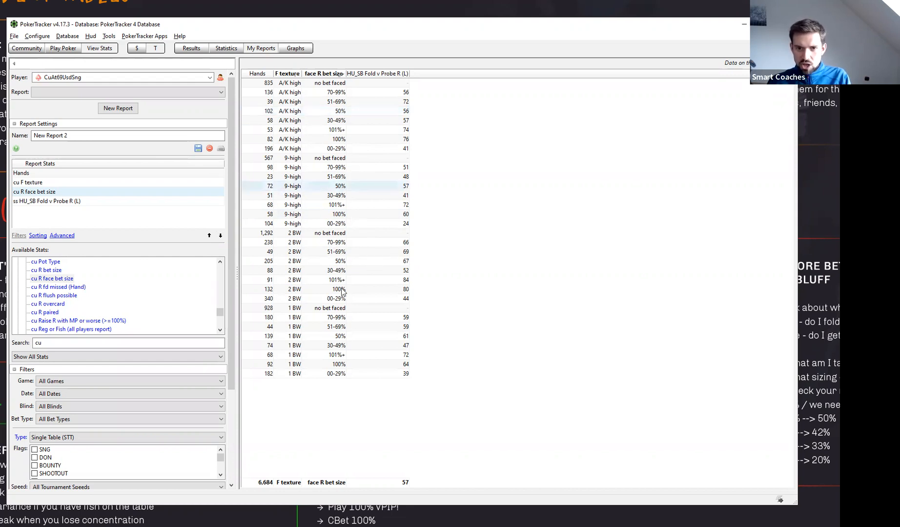
- Examine 2 BW flop folds across the river bet sizes, including the fold value details against 100% bets
{"action": "left_click", "coordinate": [327, 243]}
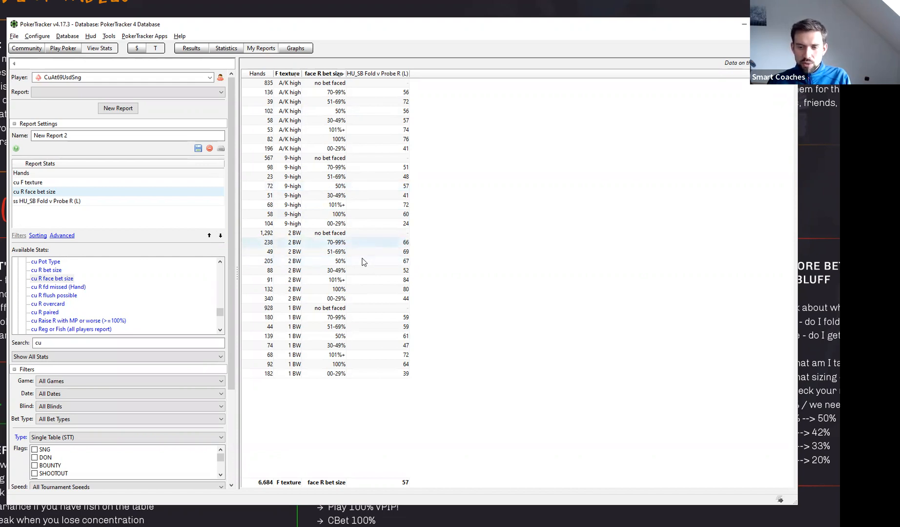
{"action": "left_click", "coordinate": [362, 264]}
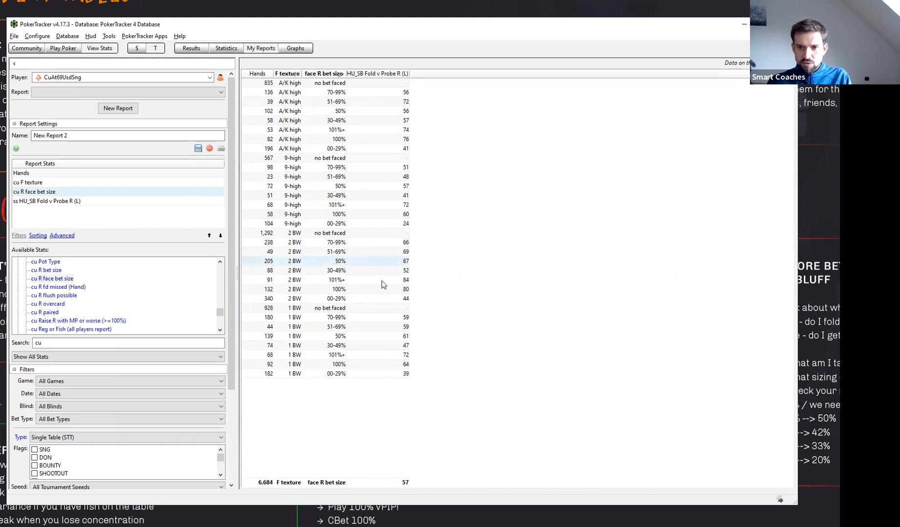
{"action": "left_click", "coordinate": [351, 281]}
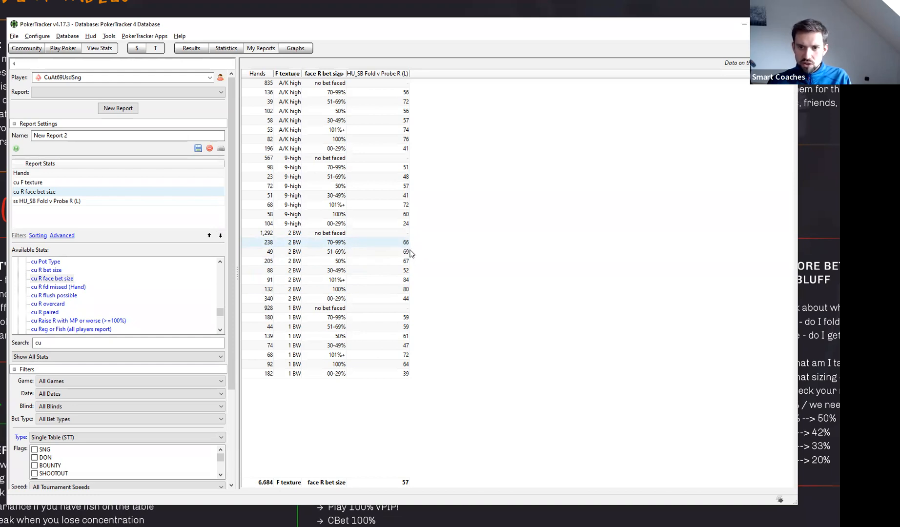
{"action": "left_click", "coordinate": [396, 289]}
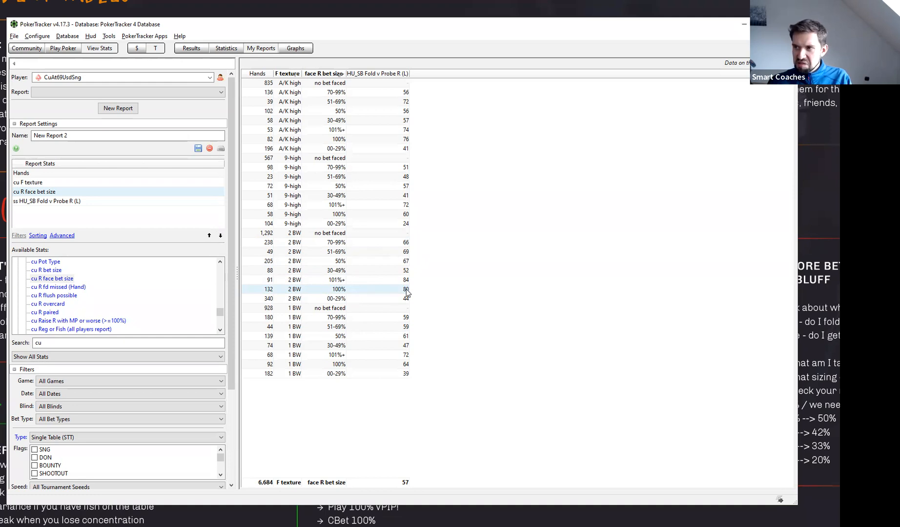
{"action": "mouse_move", "coordinate": [406, 289]}
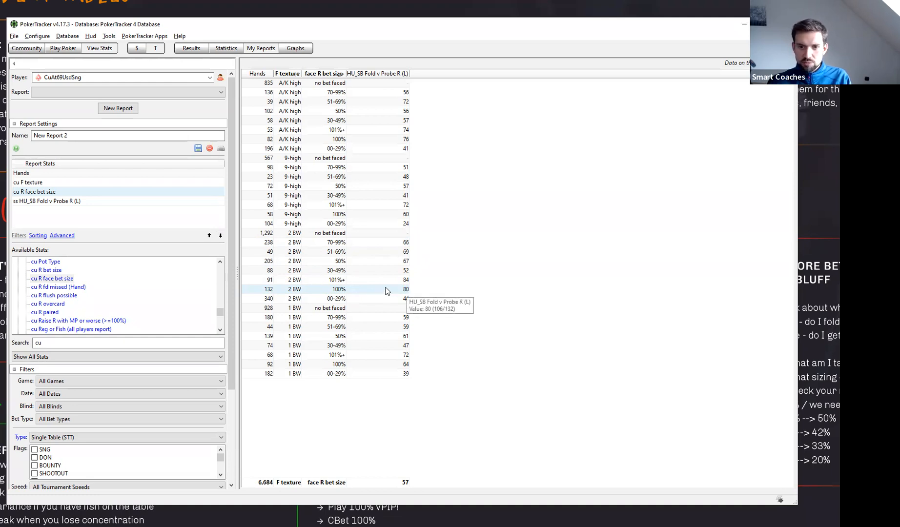
{"action": "left_click", "coordinate": [357, 264]}
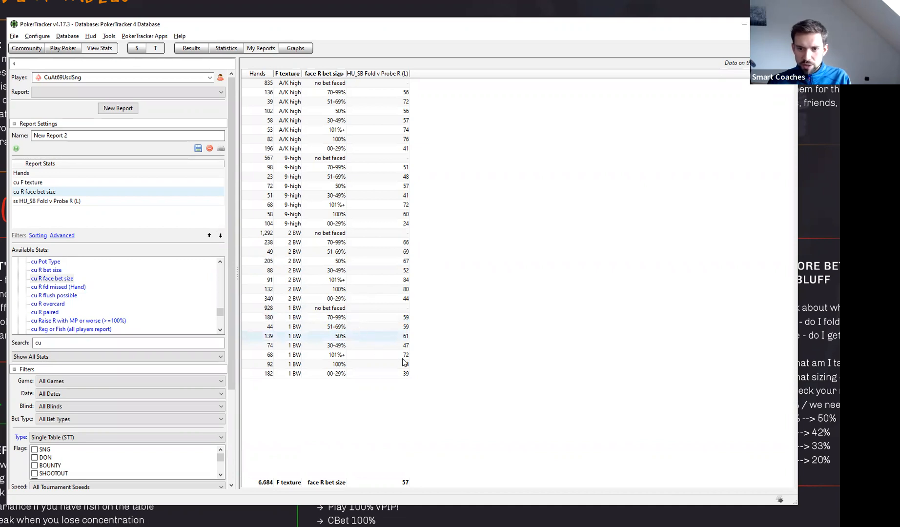
- Compare 1 BW flop folds between the 100% and 50% river bet sizes faced
{"action": "left_click", "coordinate": [344, 363]}
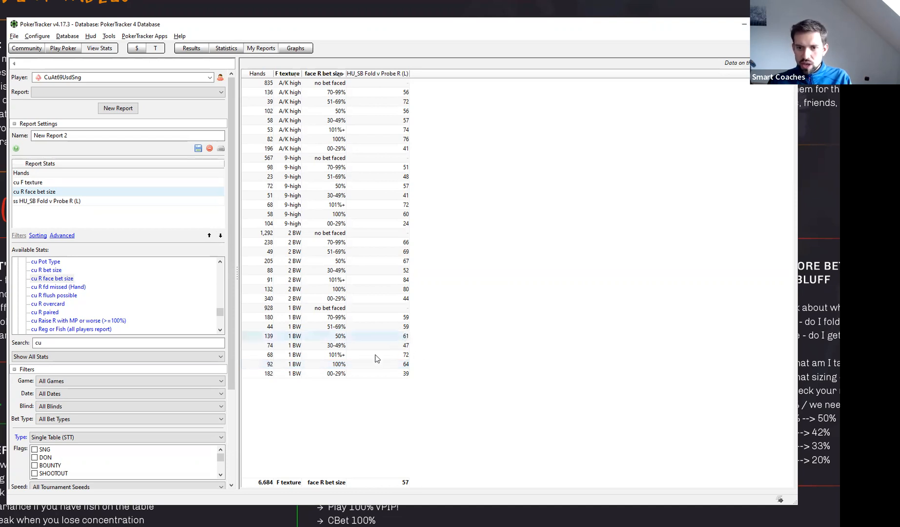
{"action": "left_click", "coordinate": [352, 340]}
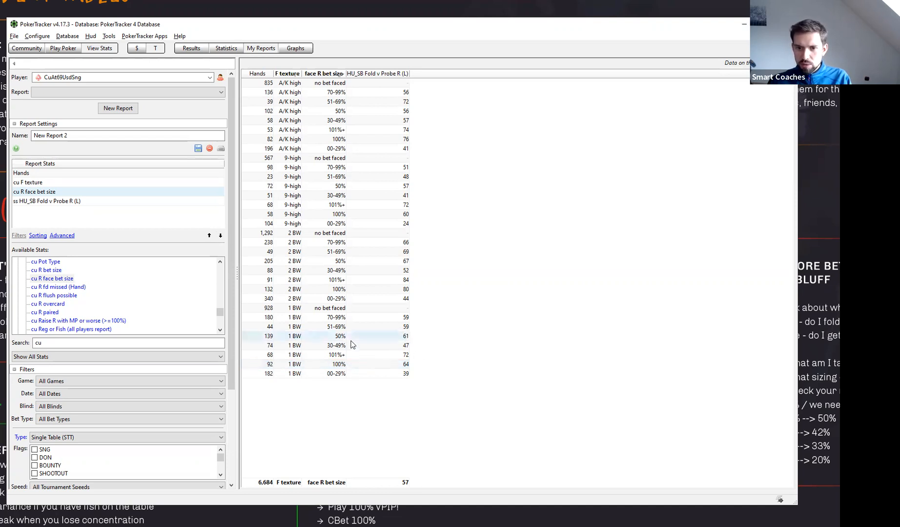
{"action": "left_click", "coordinate": [355, 366]}
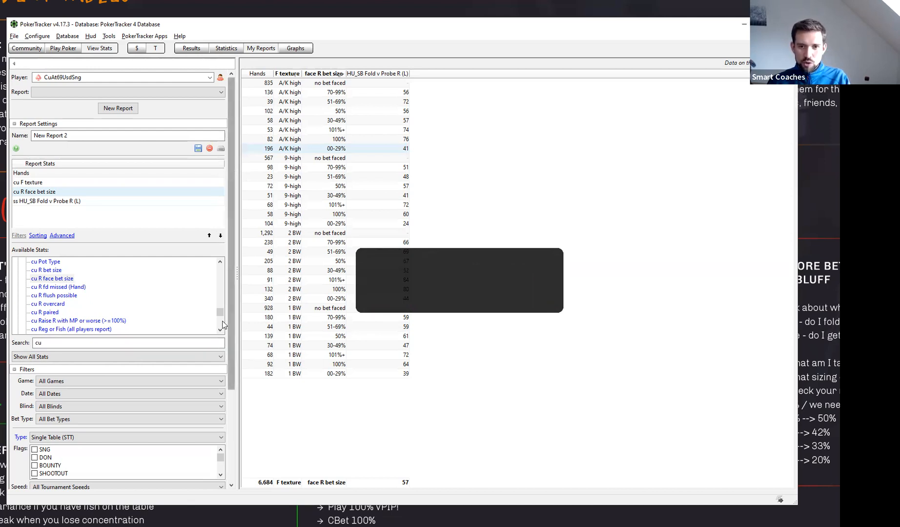
- Browse the available cu stats from the beginning of the list
{"action": "left_click_drag", "start_coordinate": [221, 312], "coordinate": [190, 310]}
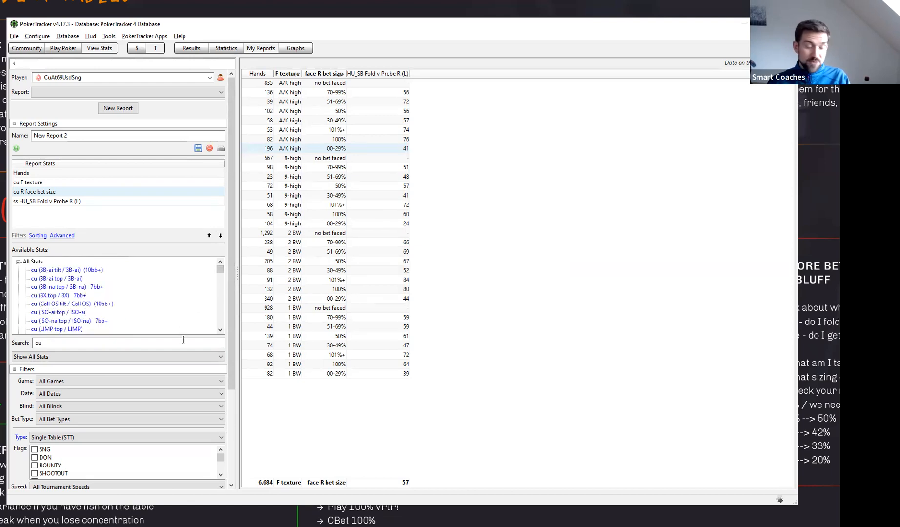